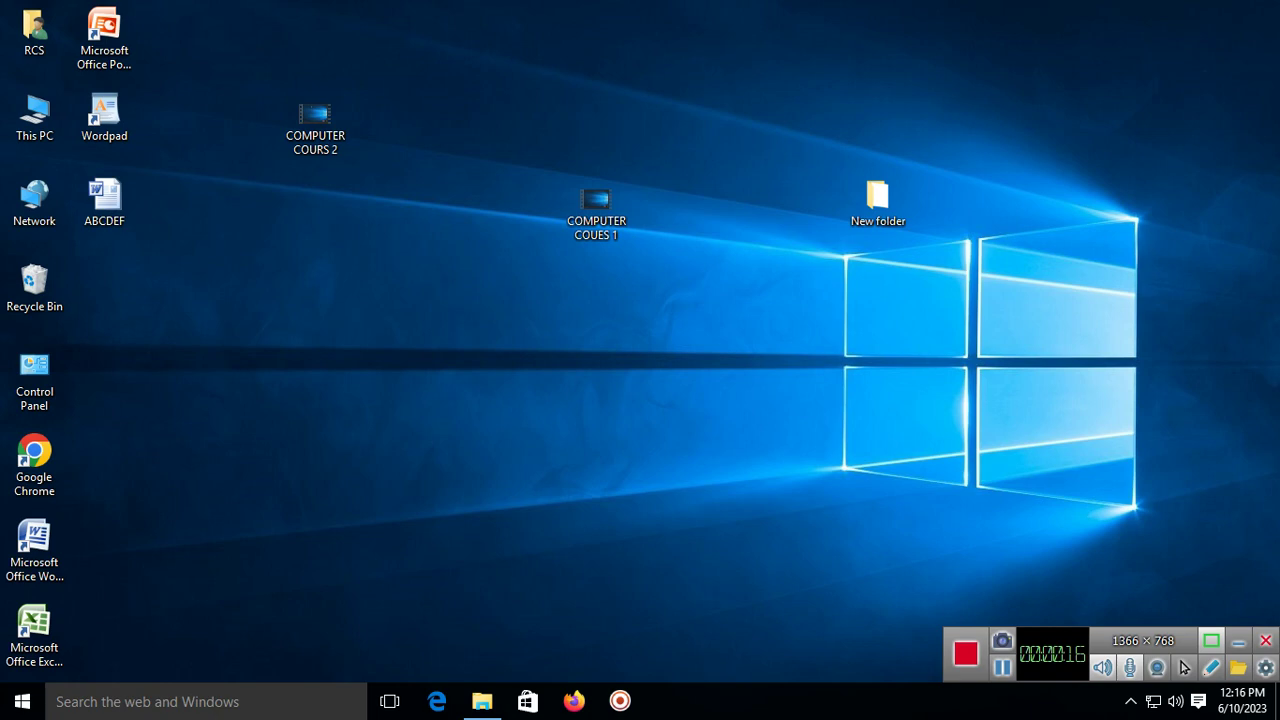
left_click(22, 701)
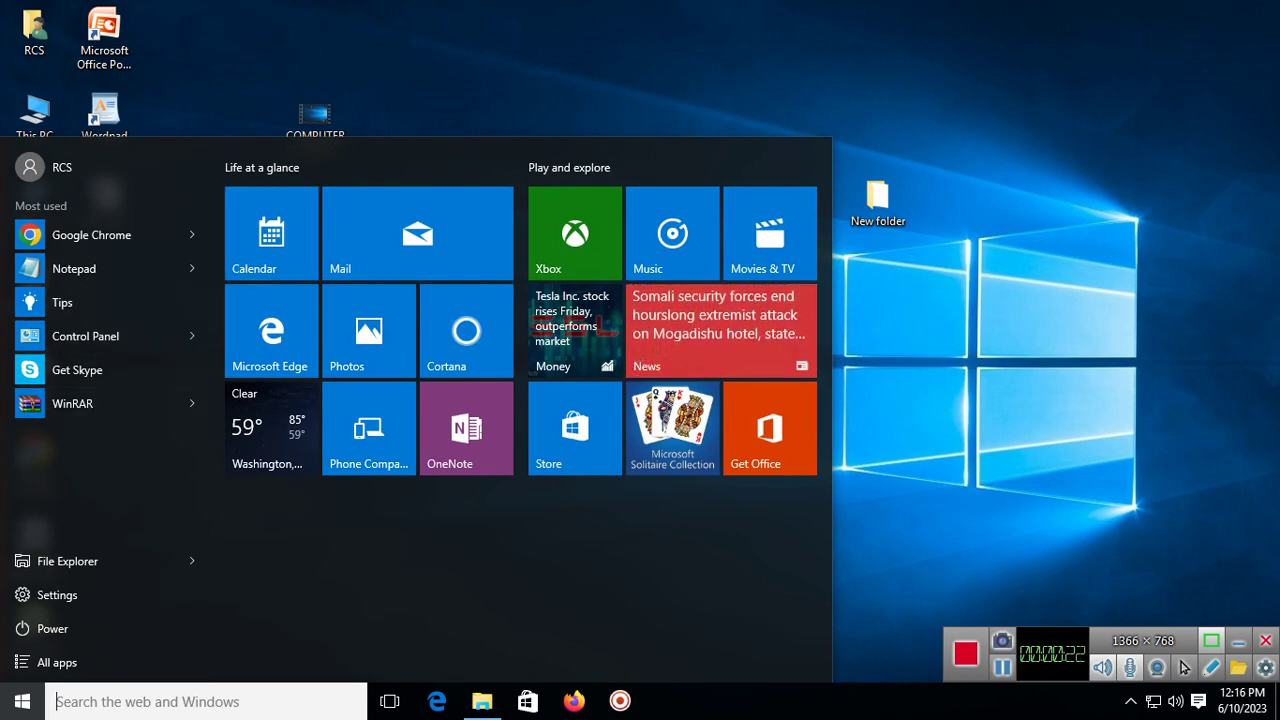
left_click(85, 336)
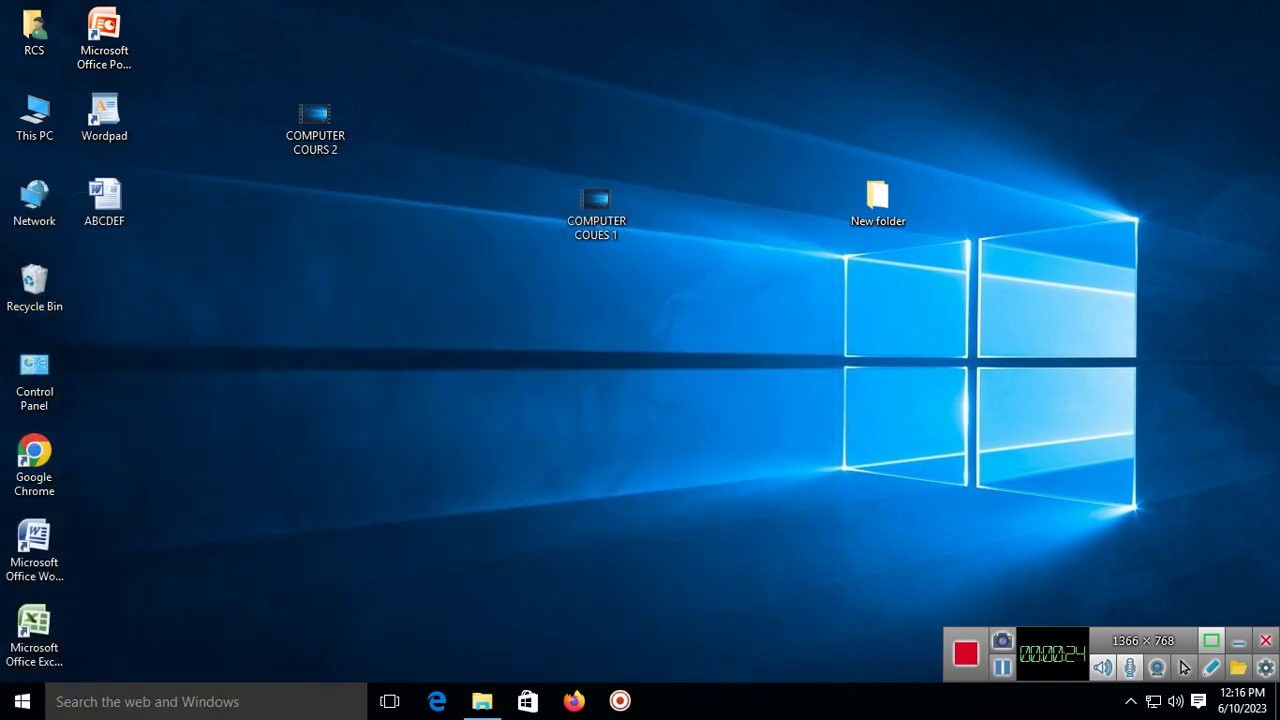
Refresh the desktop several times.
right_click(311, 227)
left_click(345, 285)
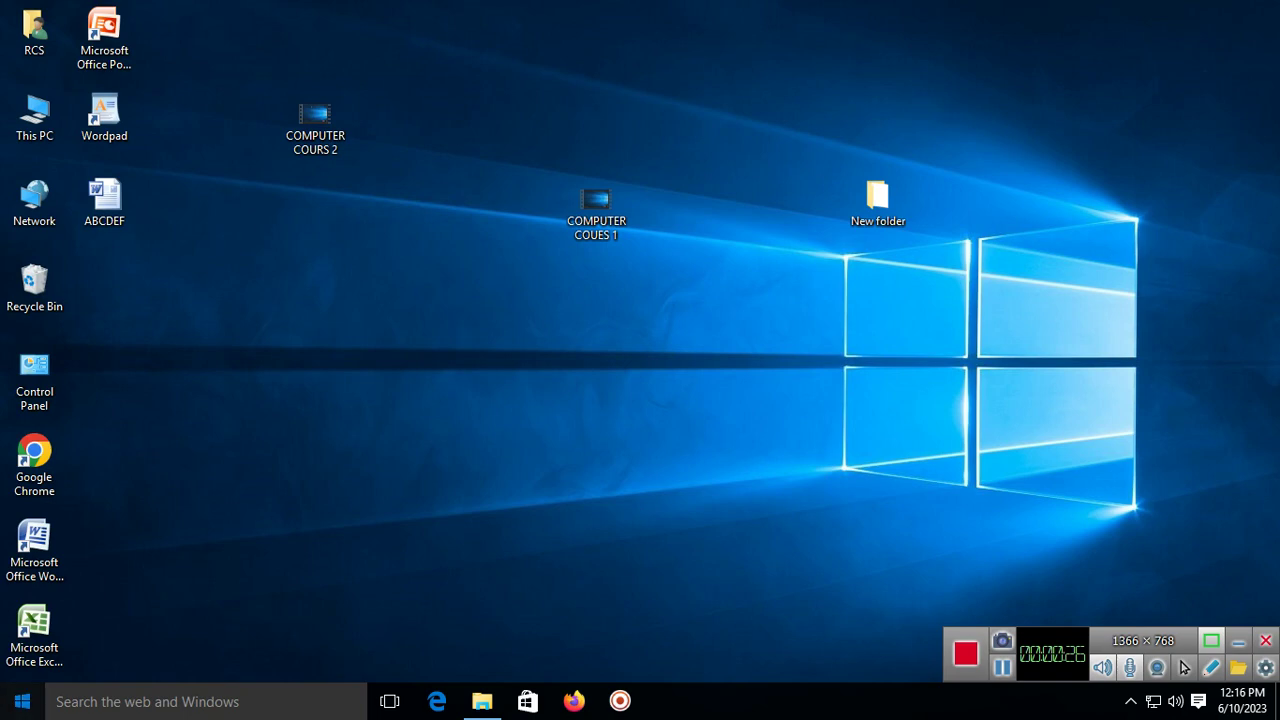
key("super")
key("super")
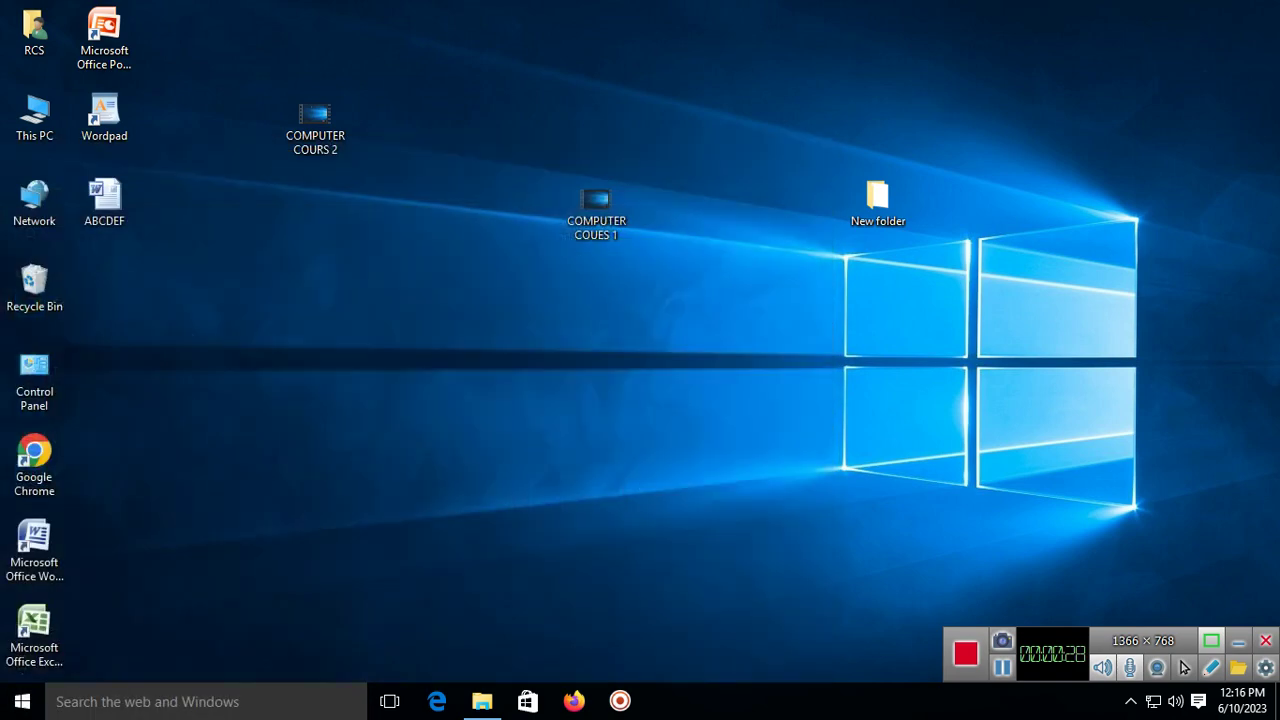
right_click(420, 214)
left_click(470, 270)
right_click(306, 210)
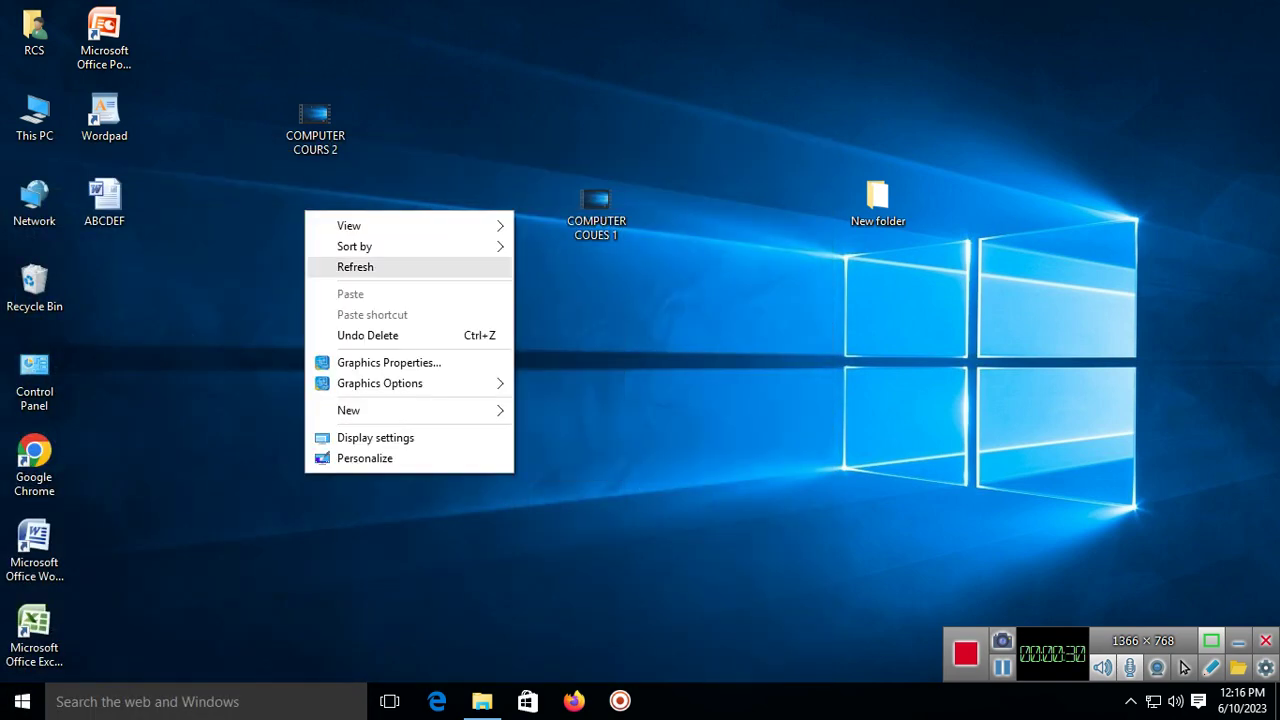
left_click(345, 267)
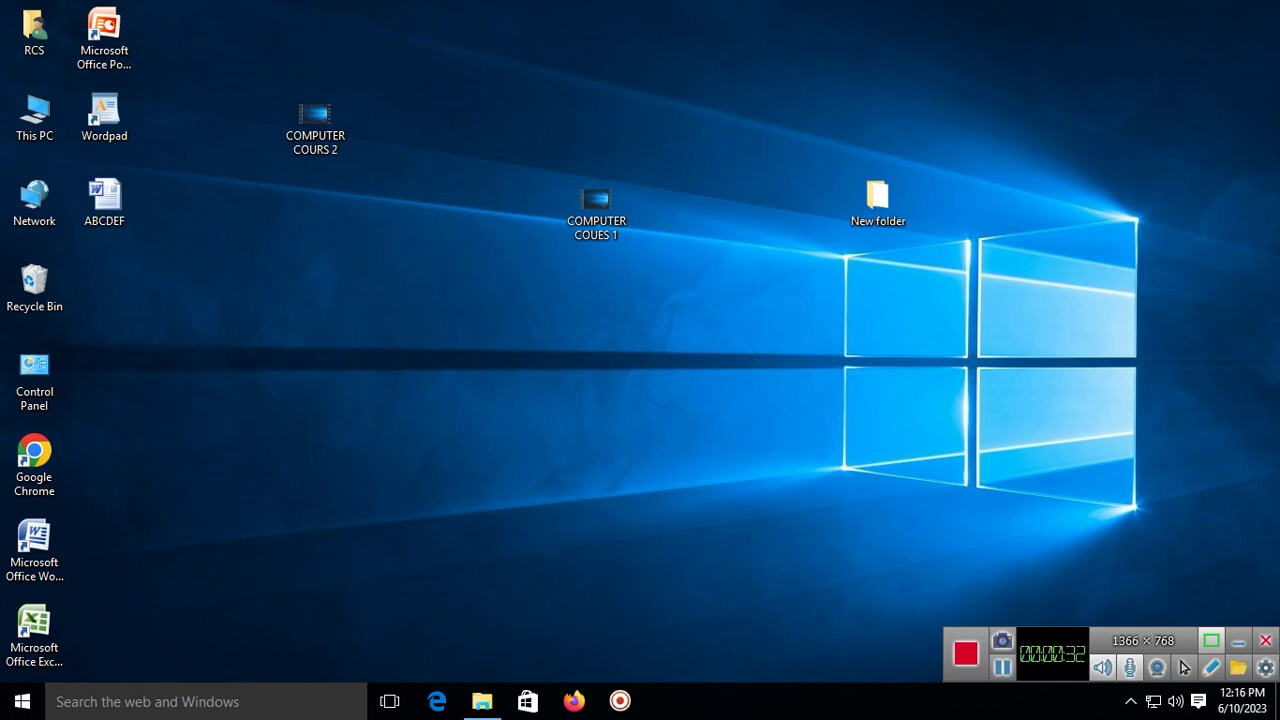
right_click(348, 254)
left_click(387, 311)
right_click(273, 283)
left_click(312, 341)
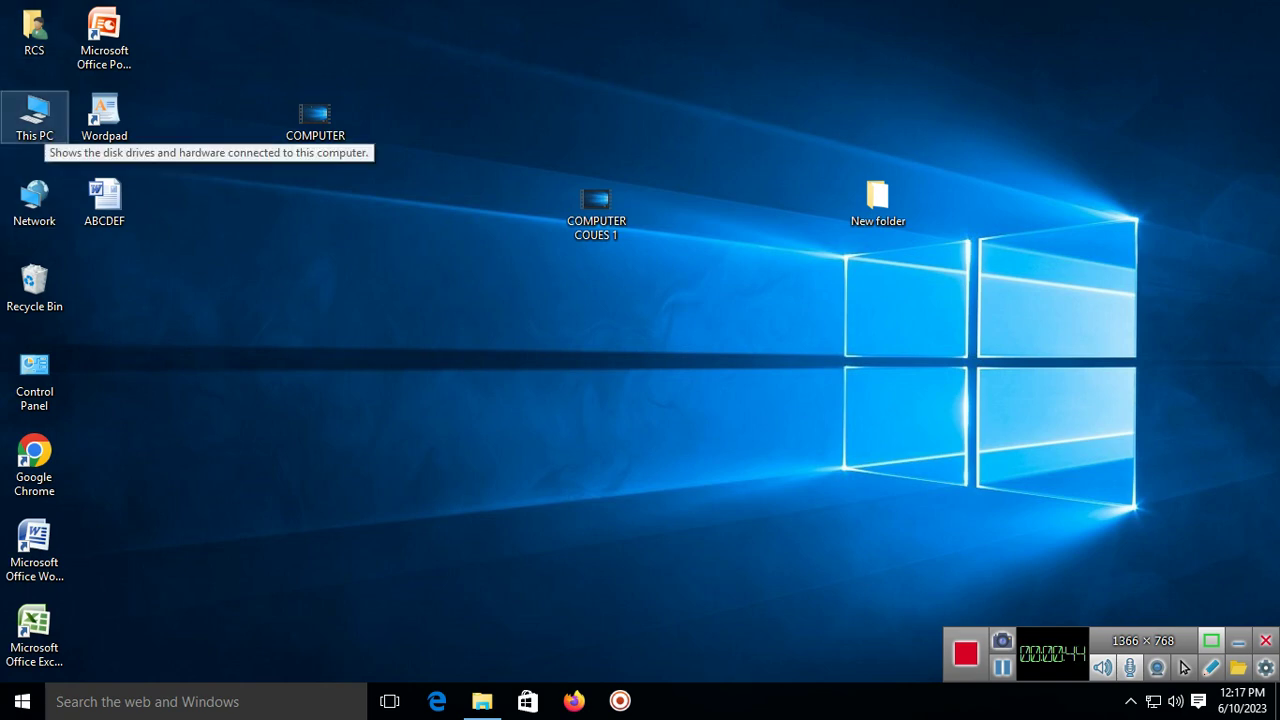
Open the MAIN HDD SOFTWER (E:) drive from This PC and restore its maximized window to a smaller size.
double_click(34, 115)
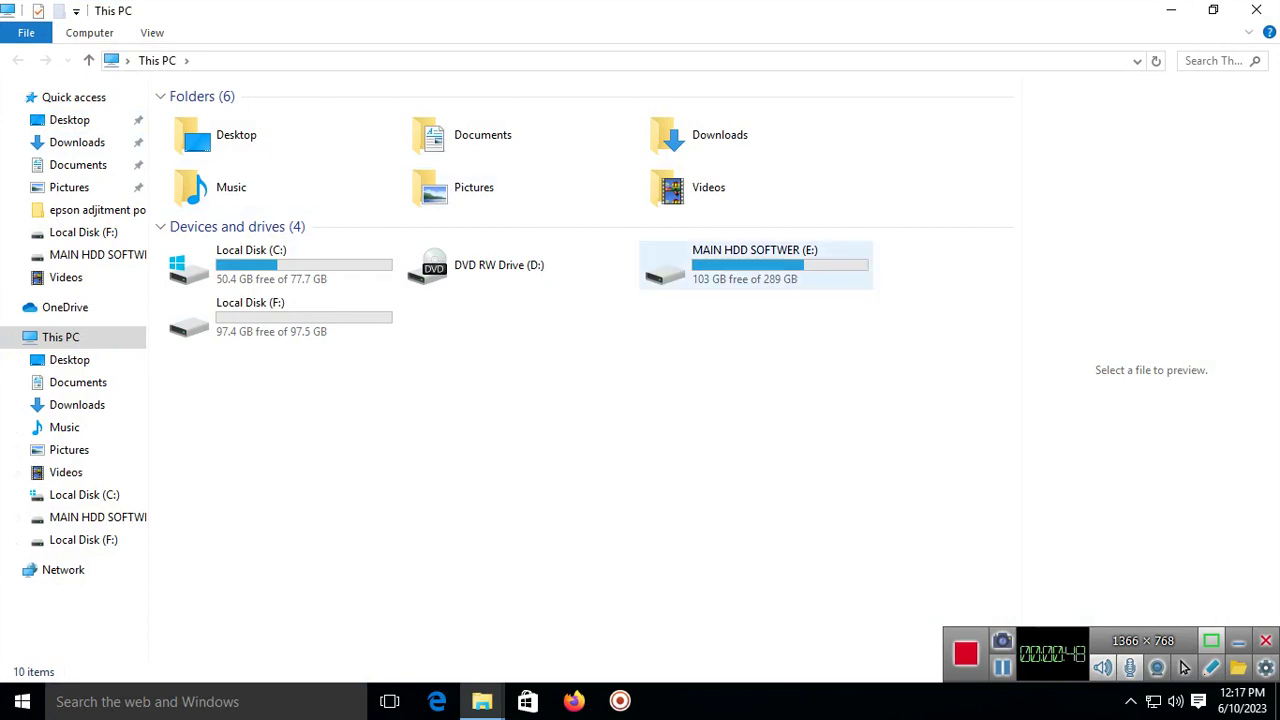
double_click(755, 264)
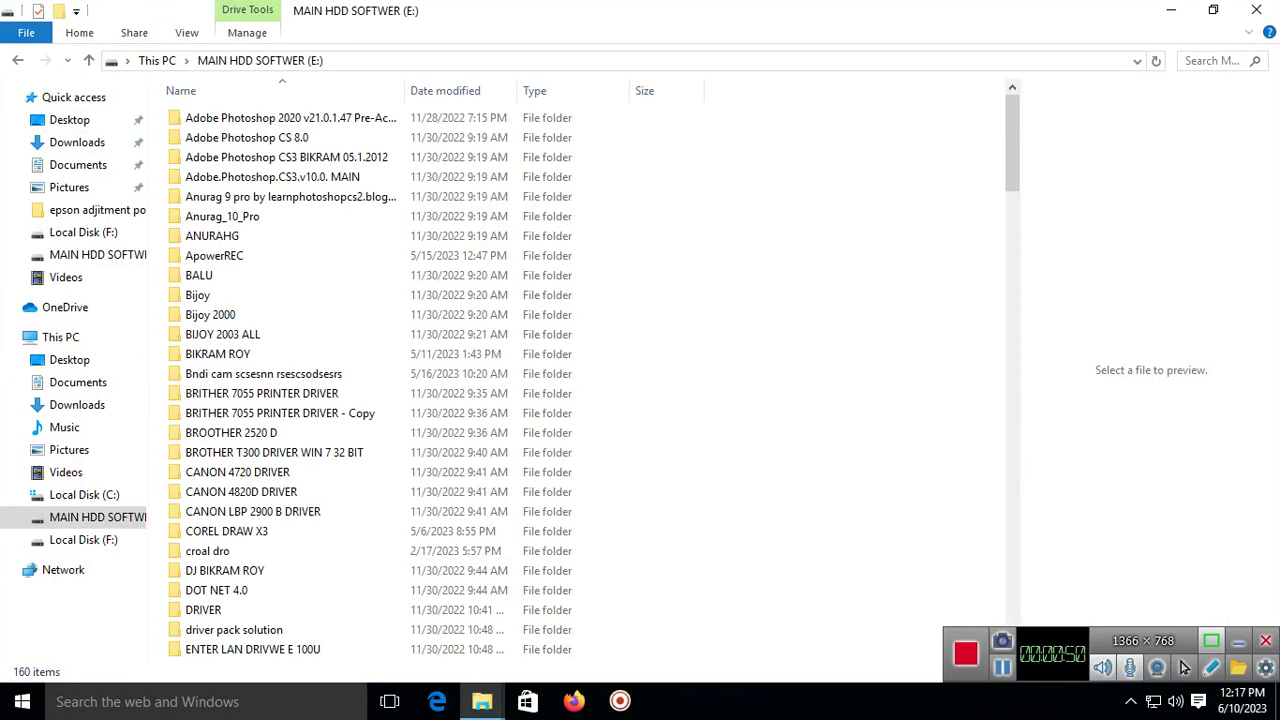
left_click_drag(1012, 143, 1012, 525)
left_click(1212, 10)
left_click_drag(743, 32, 766, 27)
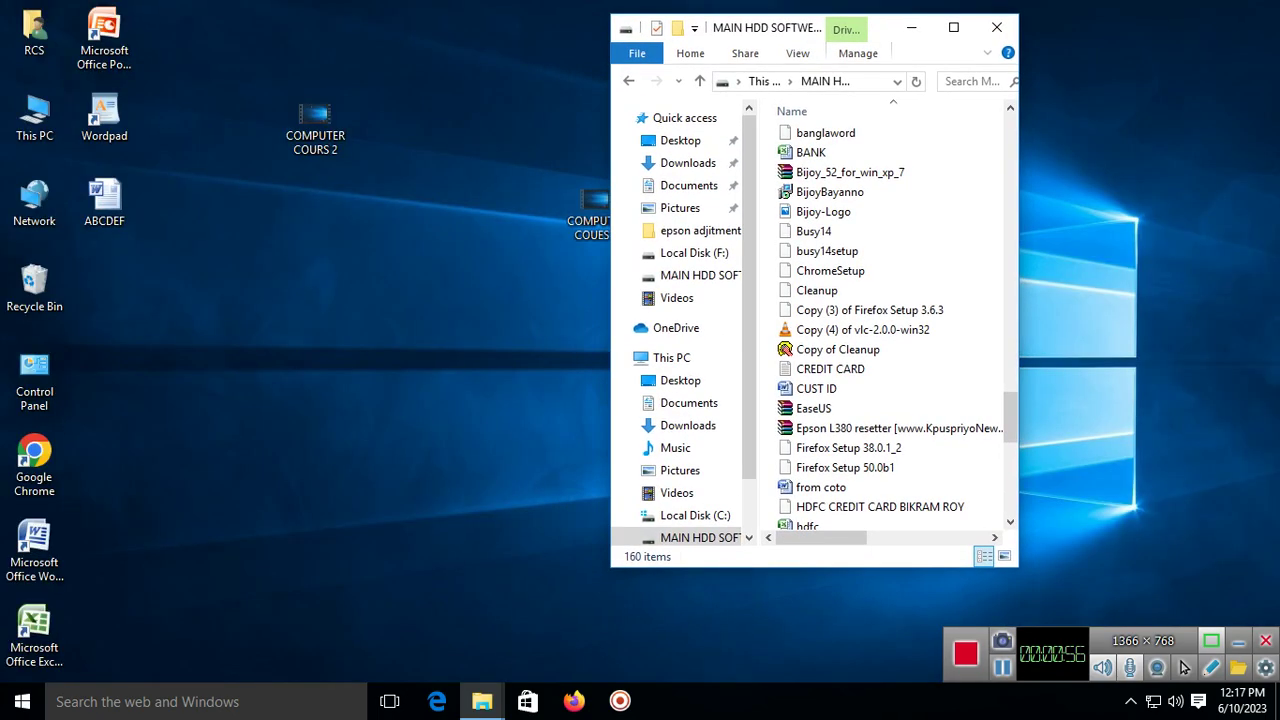
Refresh the desktop twice beside the open drive window.
right_click(367, 263)
left_click(417, 320)
right_click(379, 284)
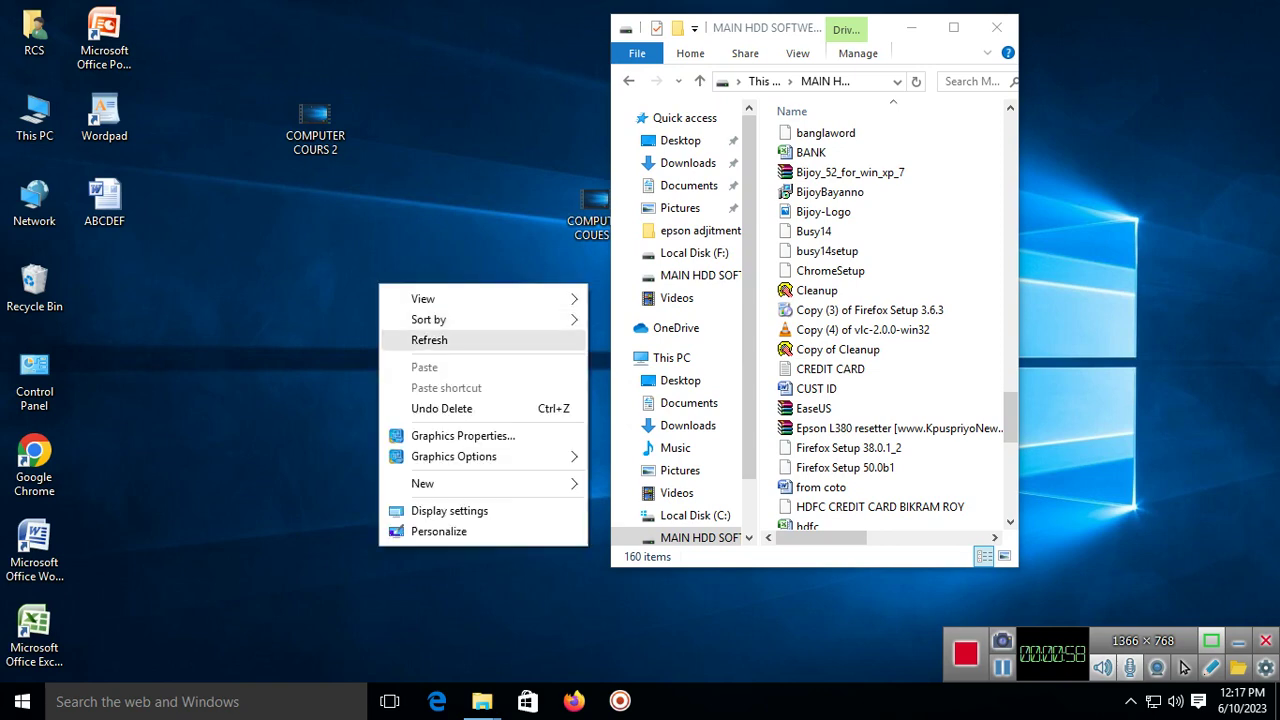
left_click(429, 340)
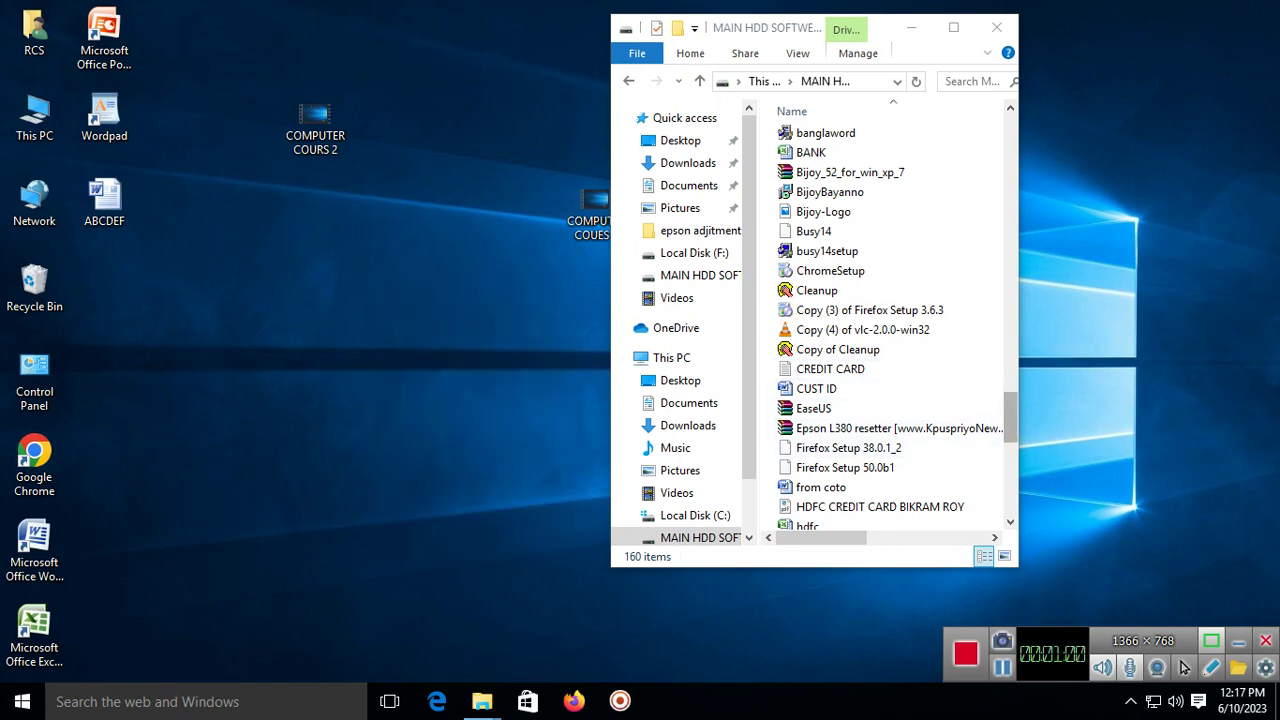
Launch the Firefox Setup 50.0b1 installer from the E: drive's file list and minimize the drive window.
mouse_move(1010, 417)
left_mouse_down()
mouse_move(1010, 439)
mouse_move(1010, 419)
left_mouse_up()
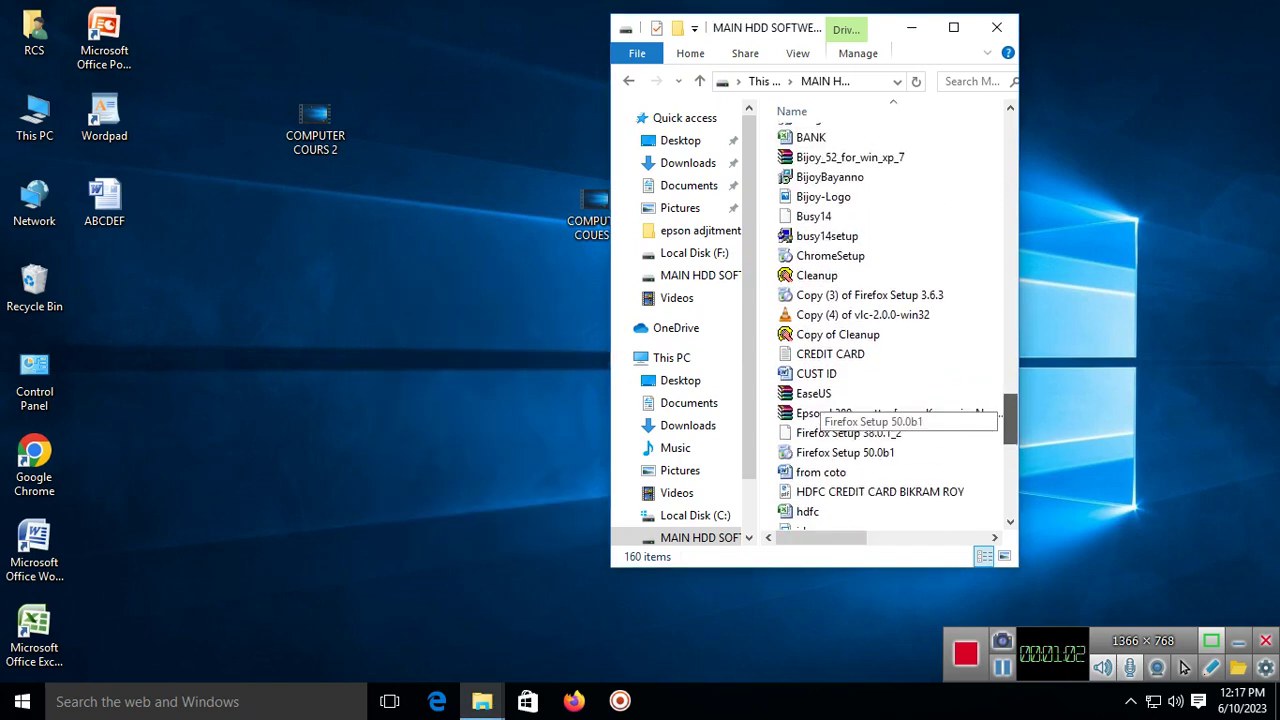
scroll(820, 414, "down", 9)
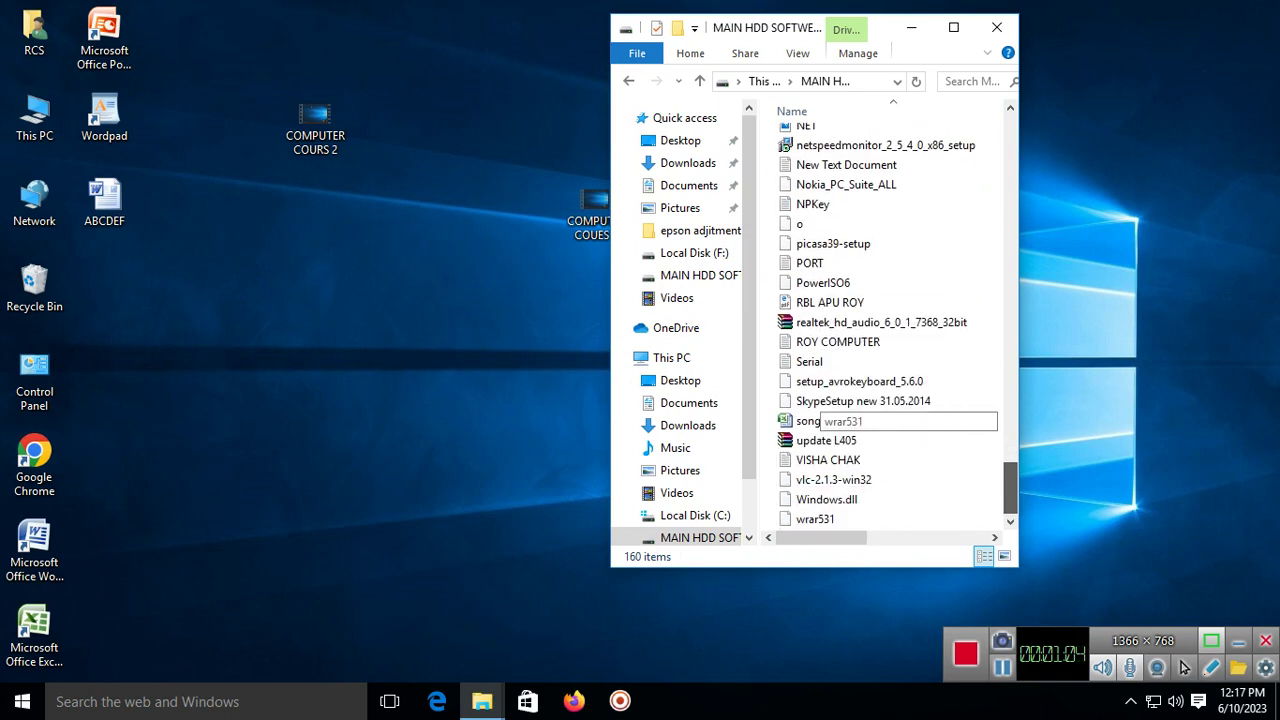
scroll(820, 414, "up", 8)
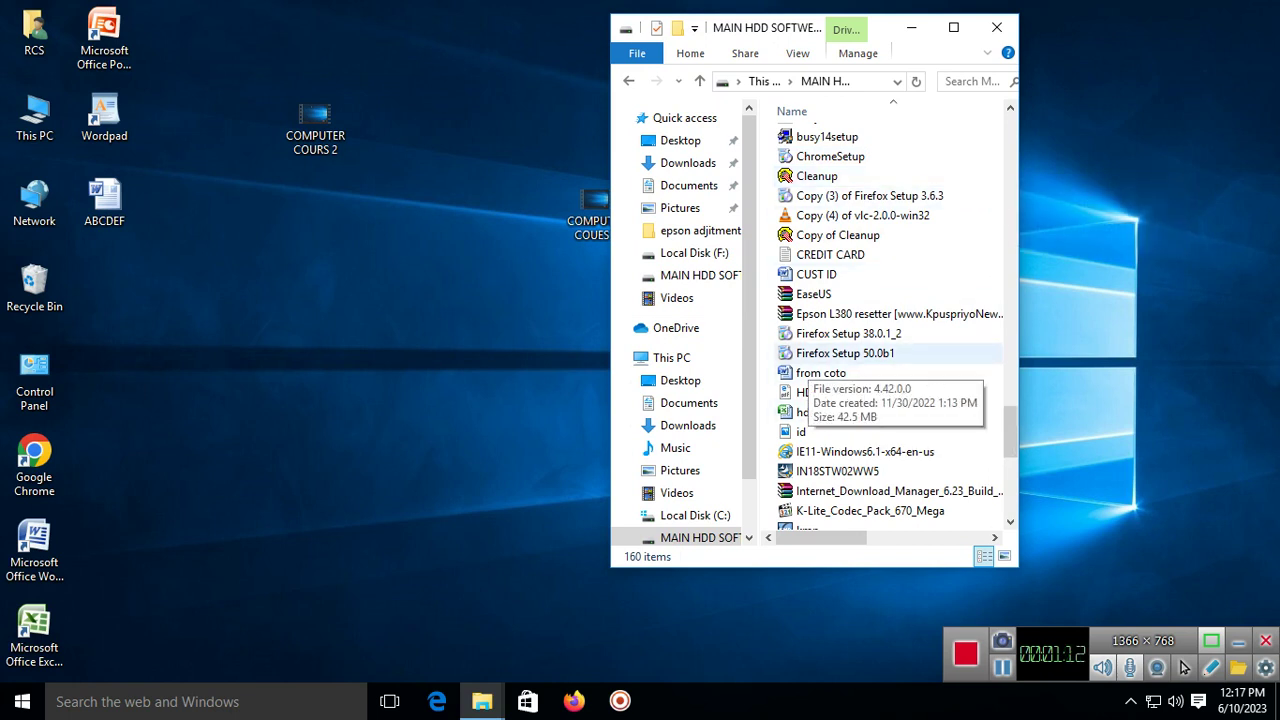
double_click(808, 360)
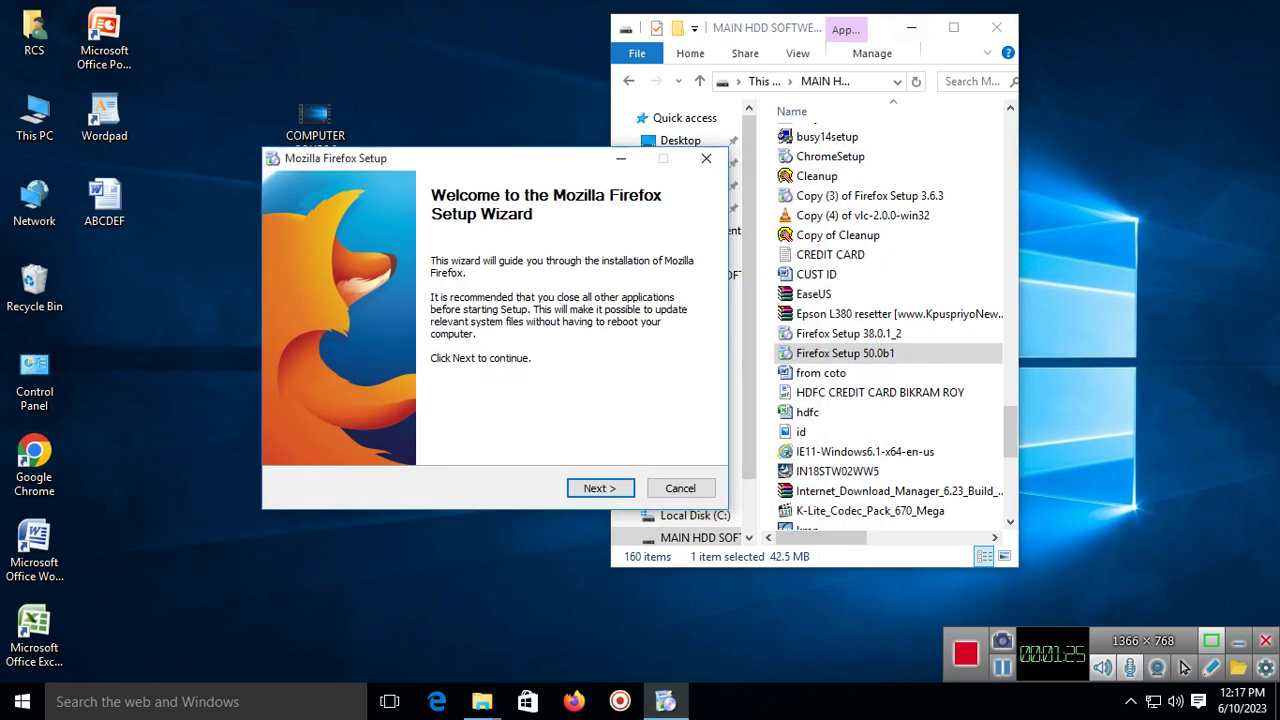
left_click(911, 27)
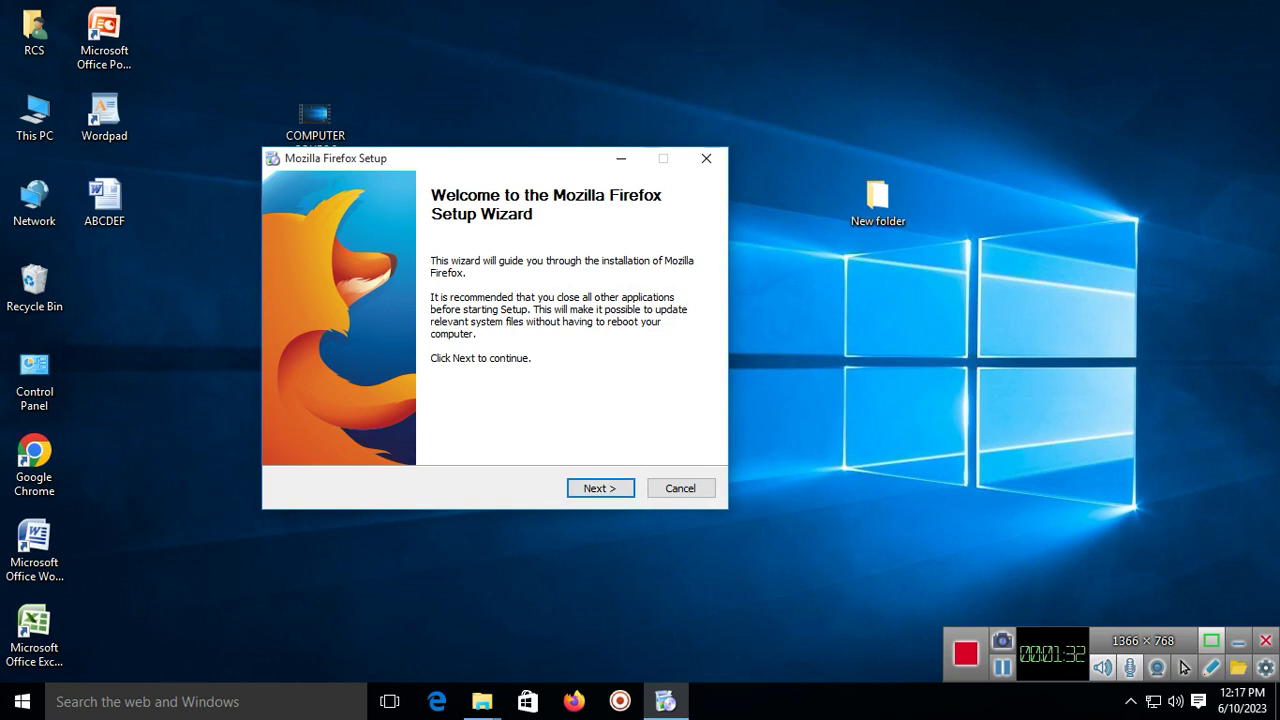
Refresh the desktop and move the Mozilla Firefox Setup window to the upper middle of the screen.
right_click(773, 322)
left_click(822, 377)
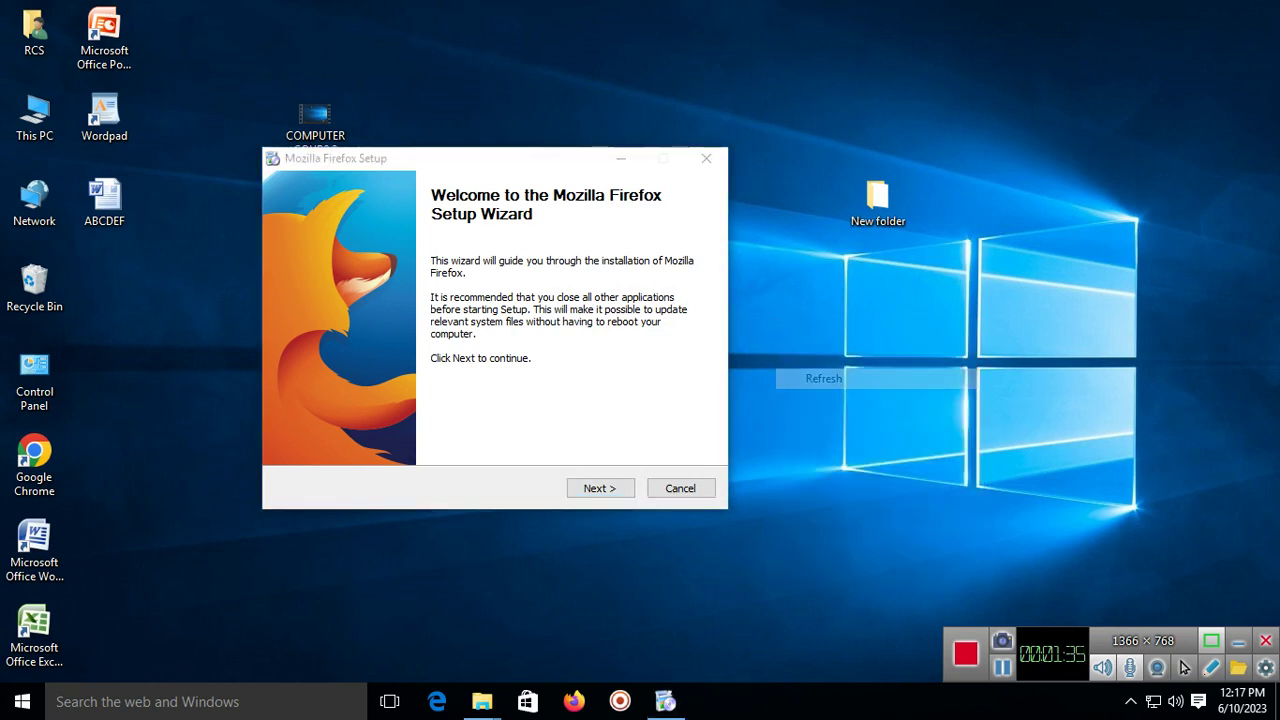
mouse_move(495, 158)
left_mouse_down()
mouse_move(537, 174)
mouse_move(525, 202)
mouse_move(515, 165)
left_mouse_up()
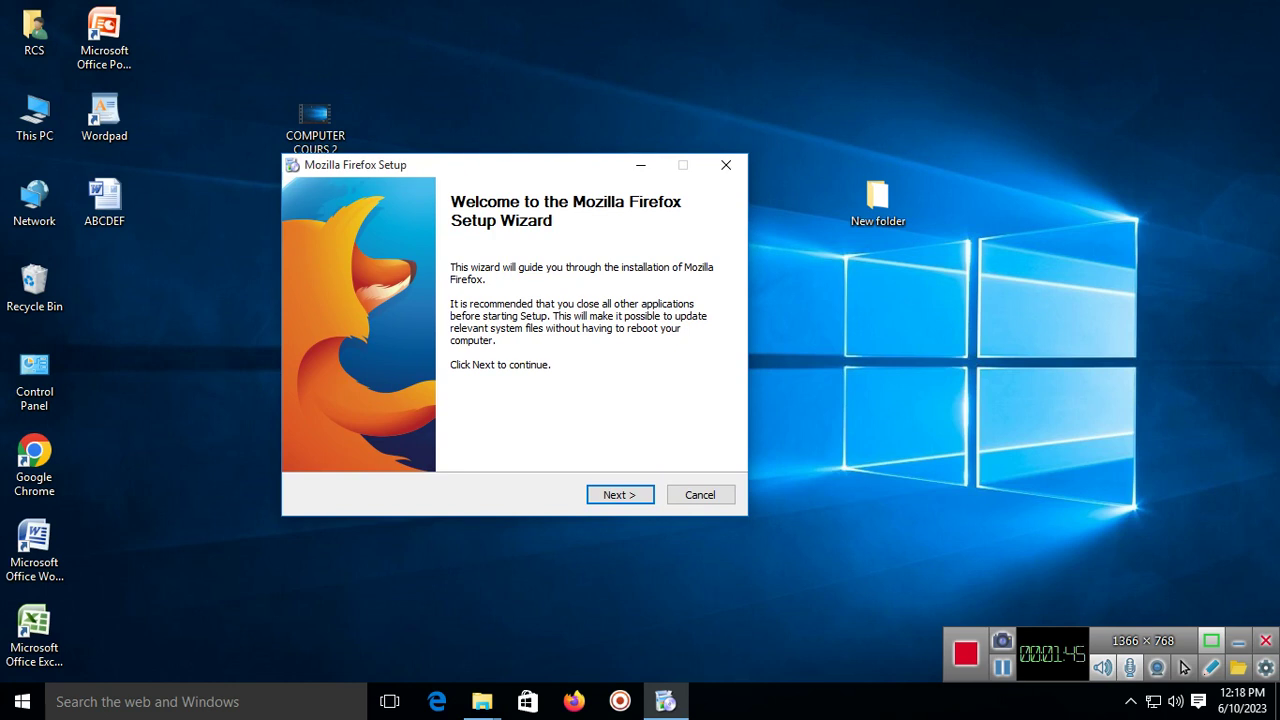
left_click_drag(515, 164, 460, 108)
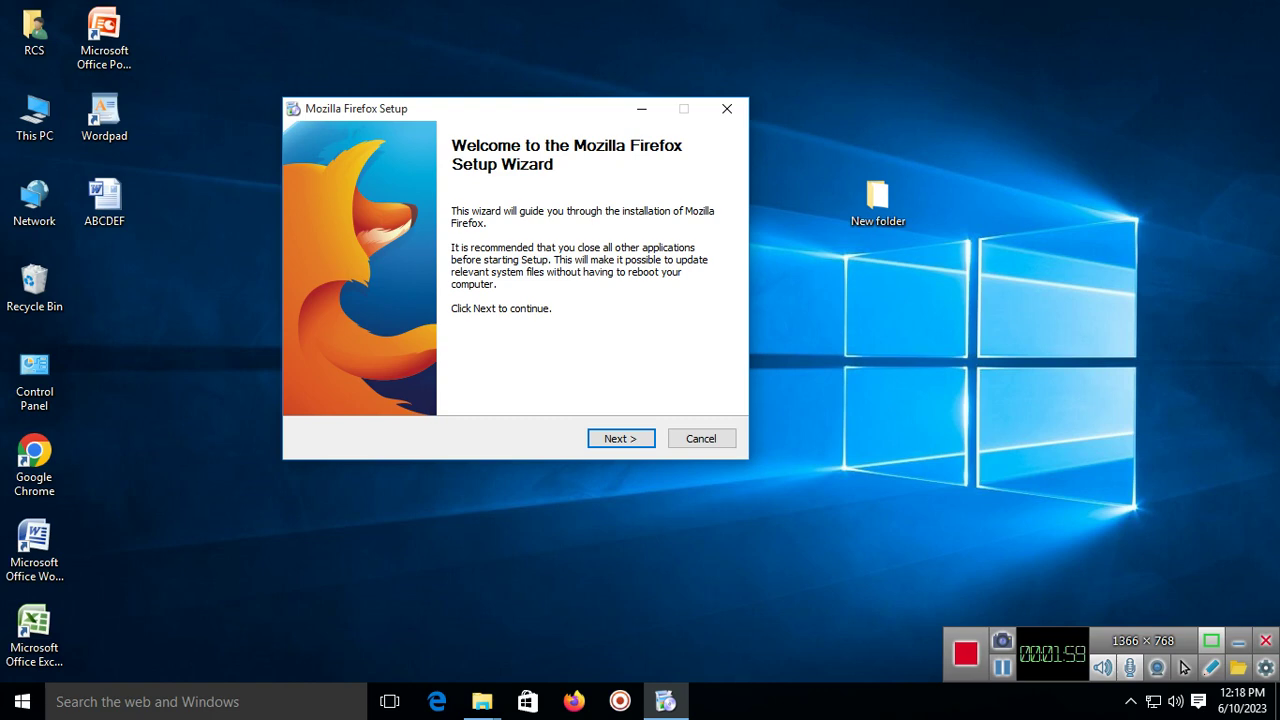
left_click_drag(500, 108, 525, 115)
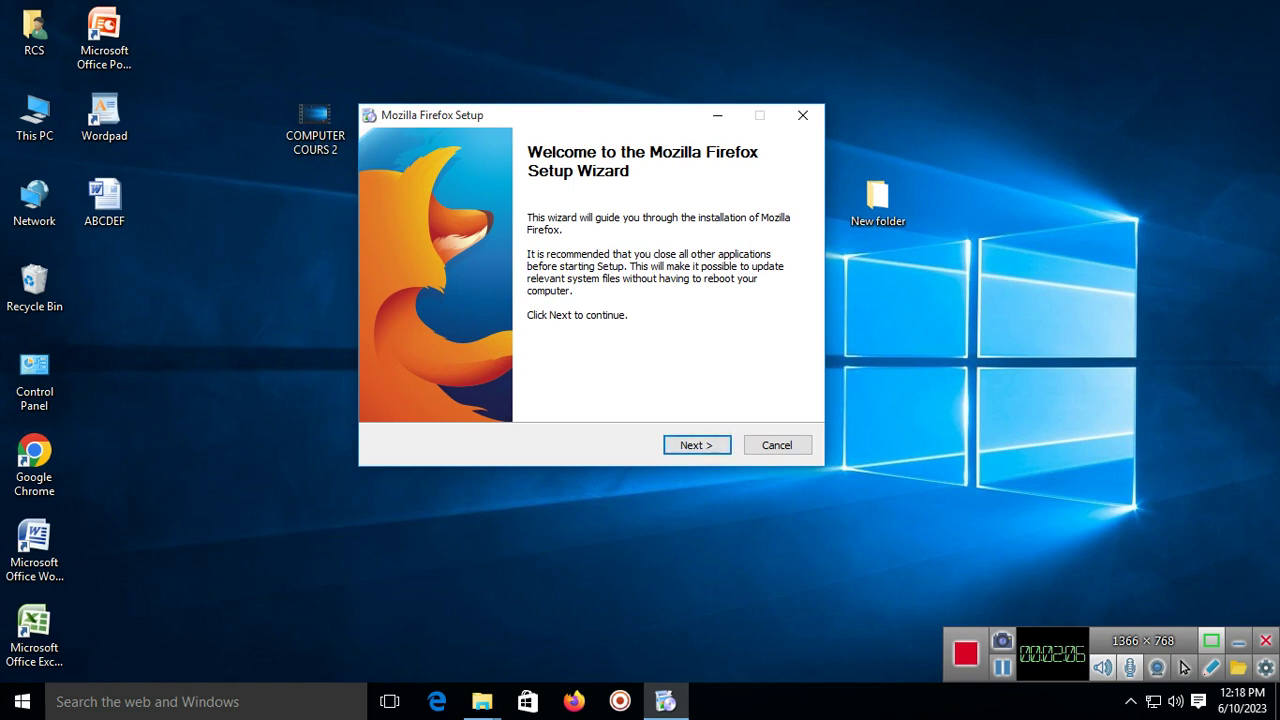
Install Firefox with the Standard setup type as an upgrade, and finish the wizard with Launch Firefox now enabled.
key("Return")
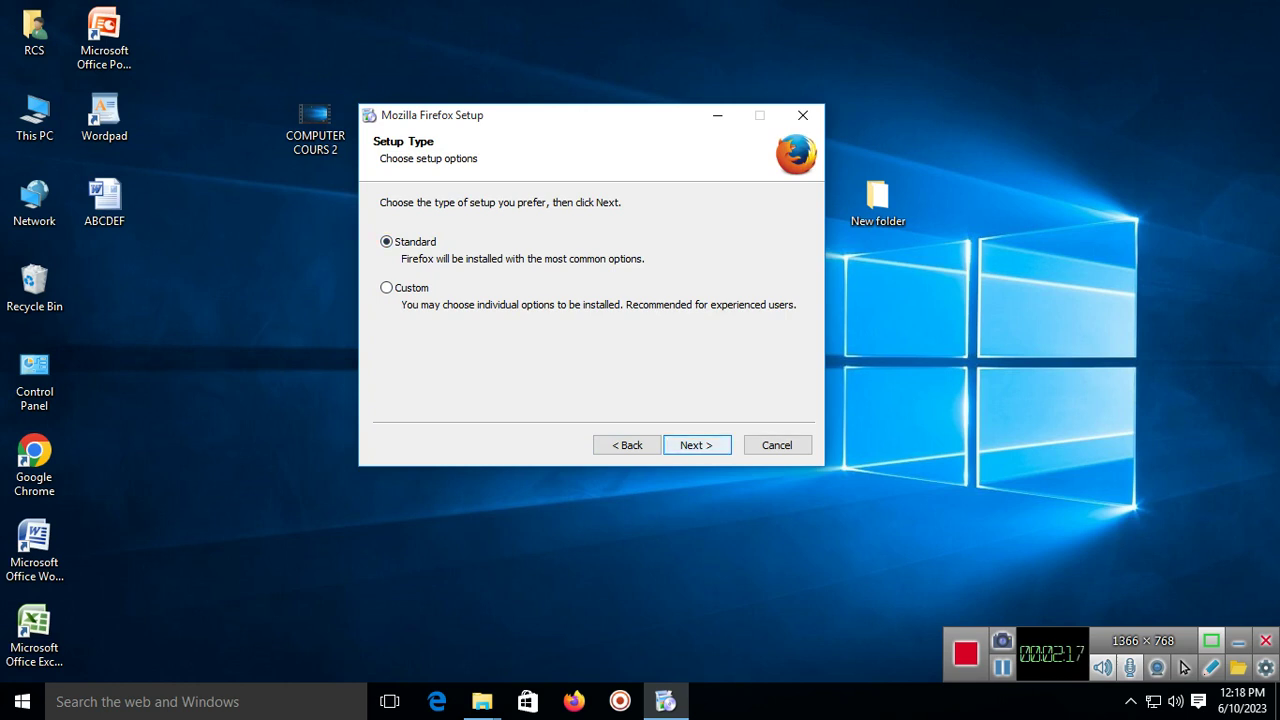
key("Return")
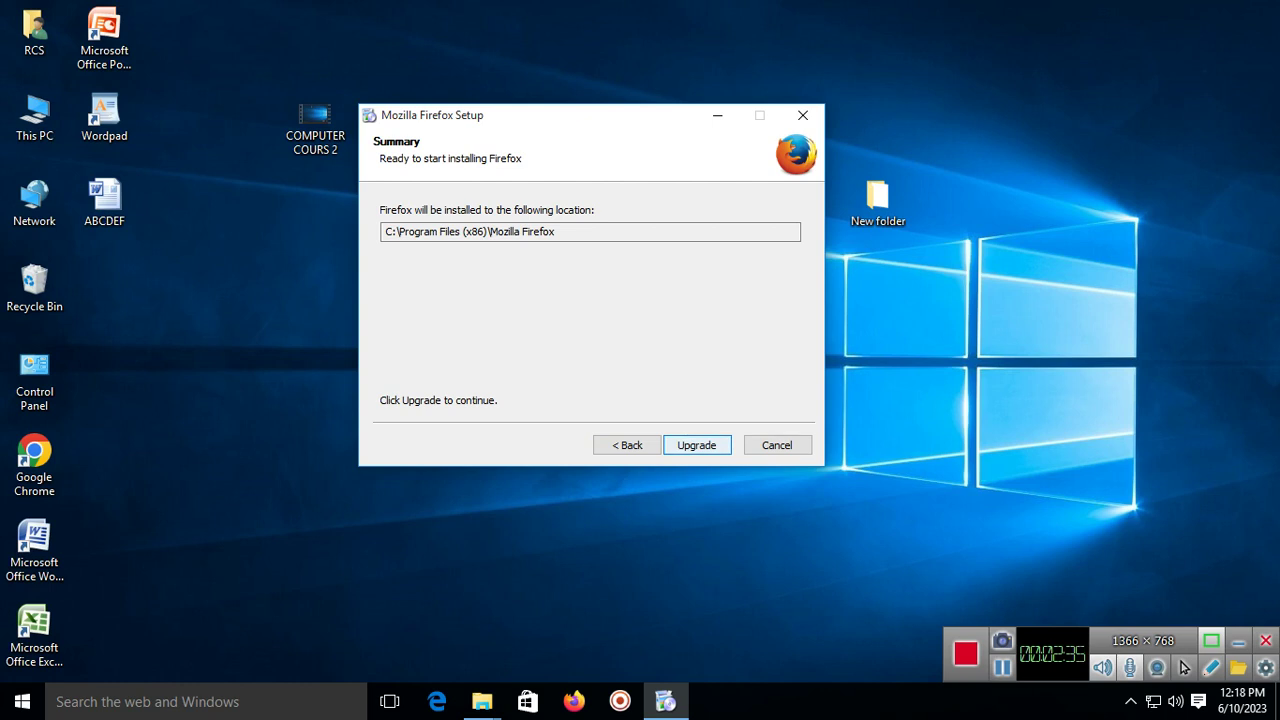
key("Return")
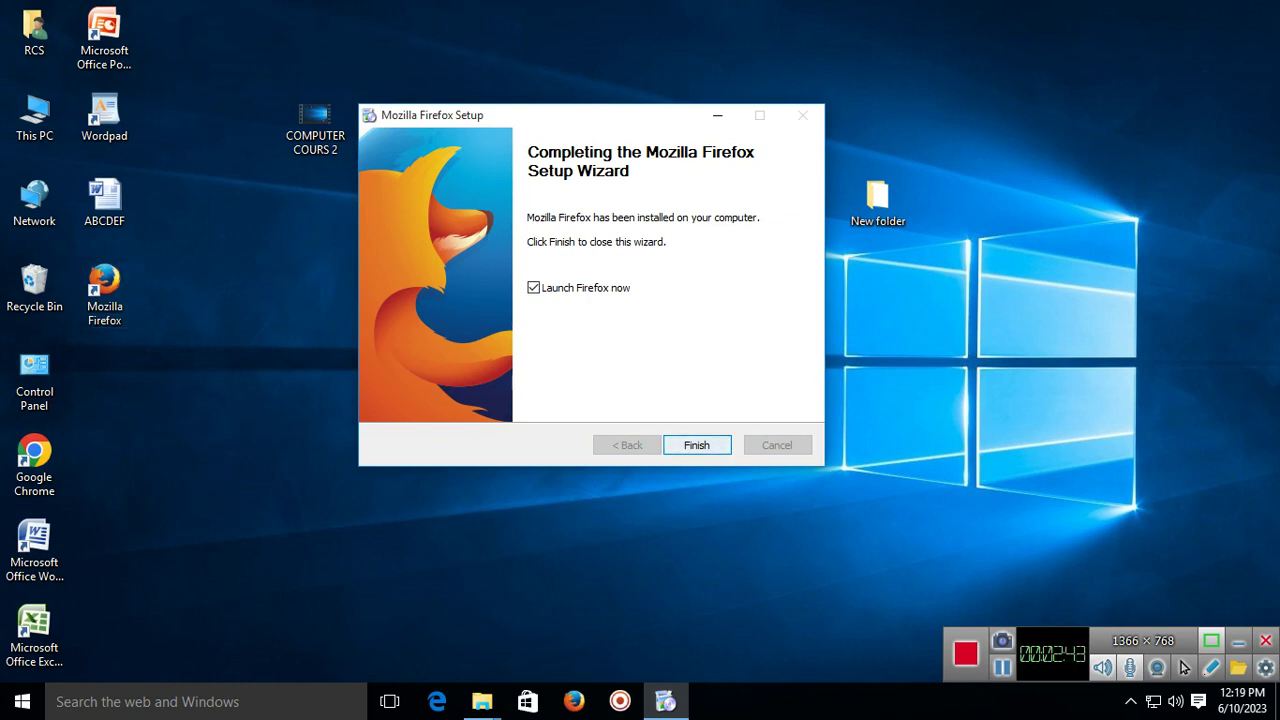
left_click(697, 445)
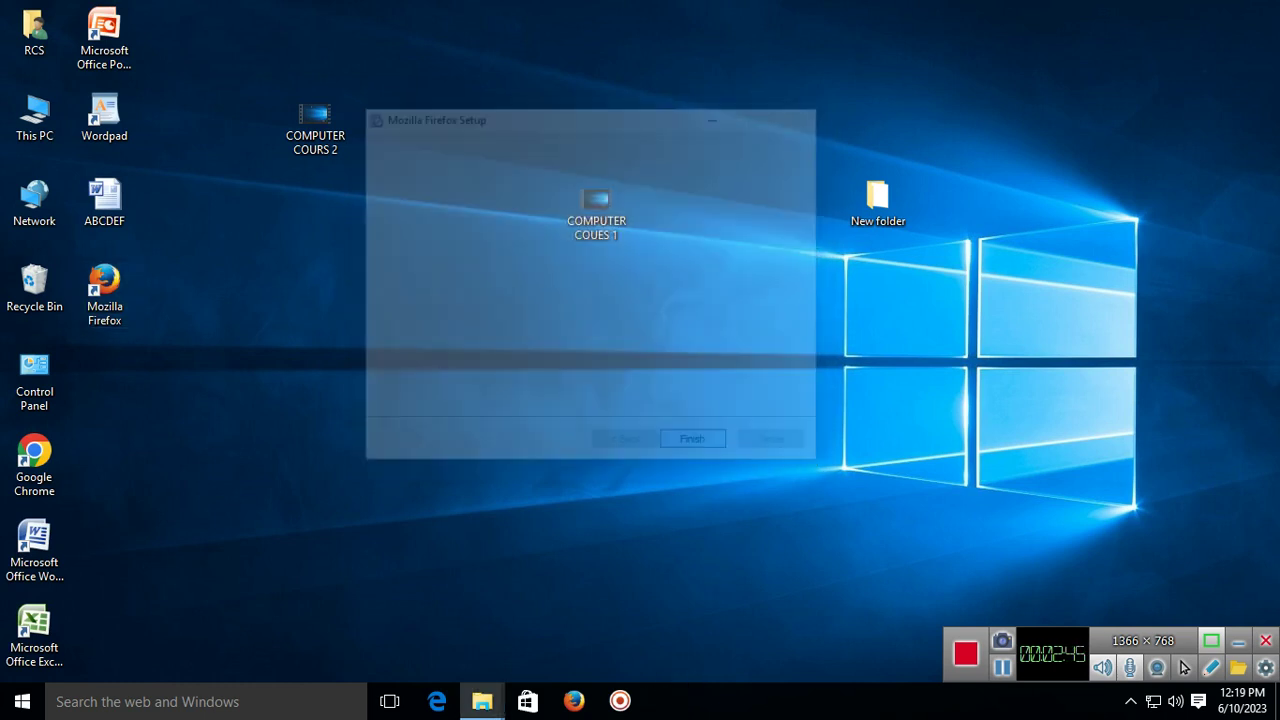
Refresh the desktop and close the launched Firefox window together with both of its tabs.
right_click(495, 333)
left_click(545, 388)
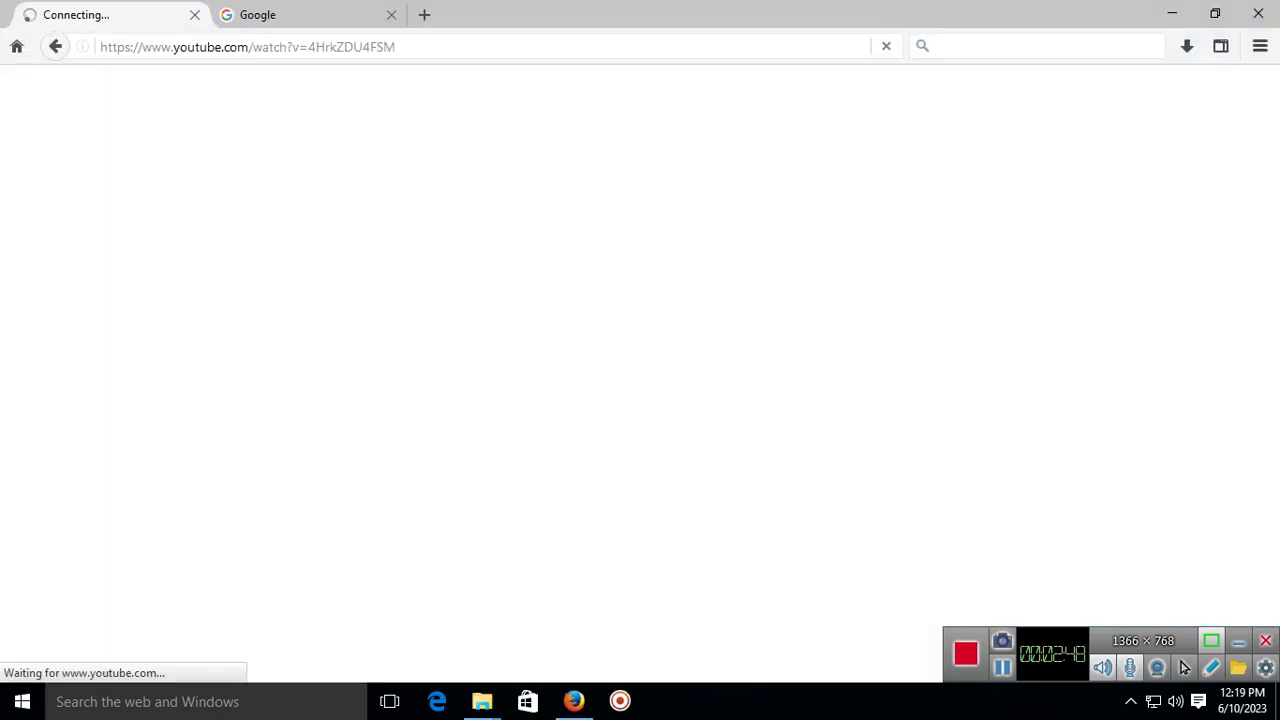
left_click(1258, 13)
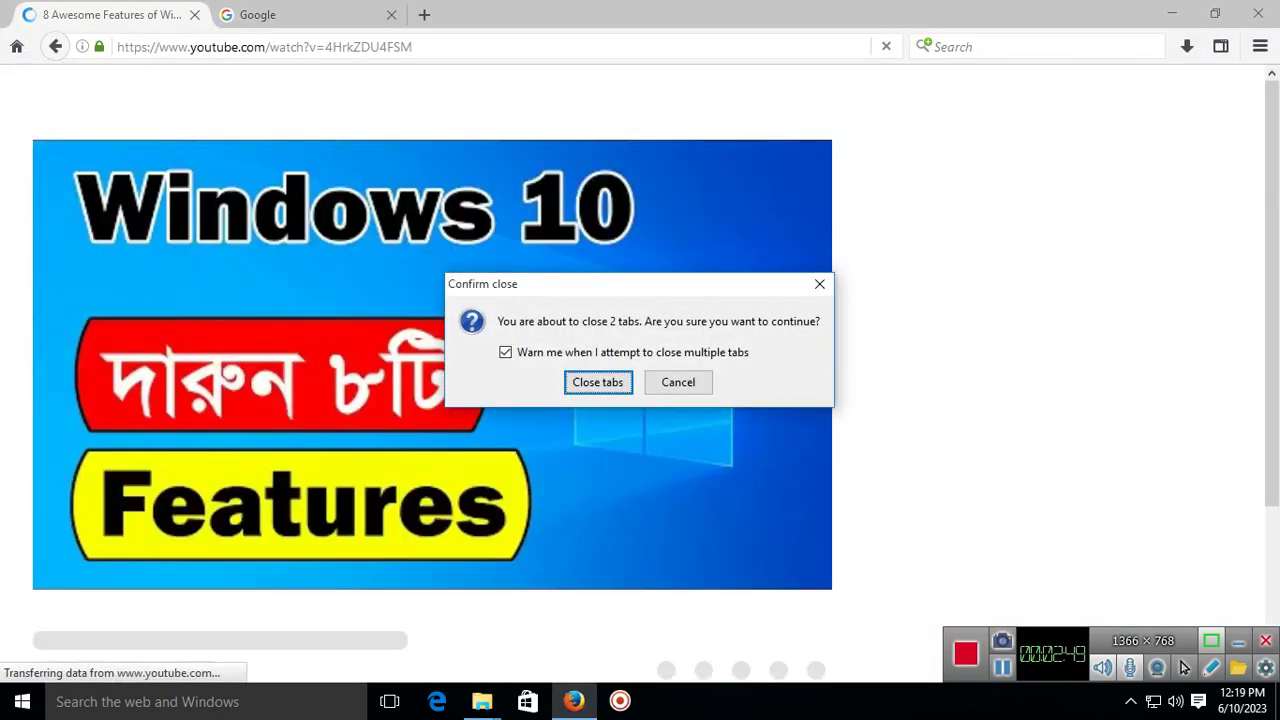
left_click(598, 382)
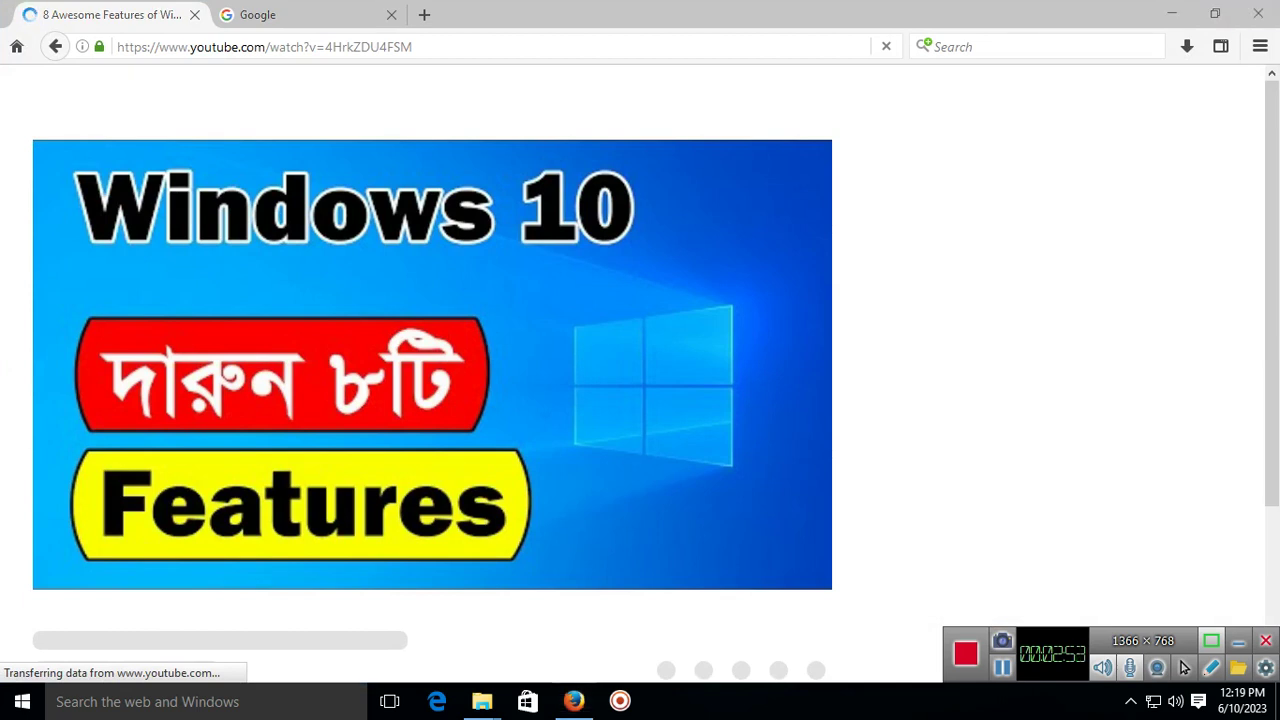
left_click(1258, 13)
left_click(678, 382)
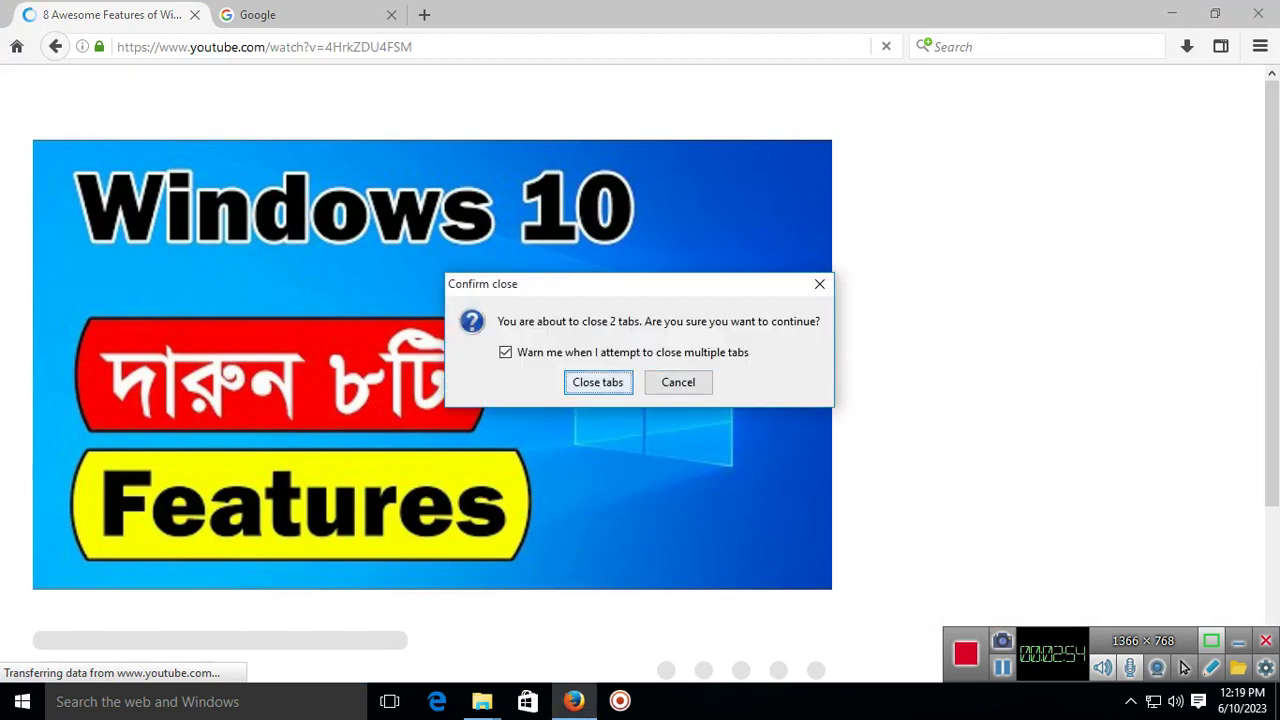
left_click(1258, 13)
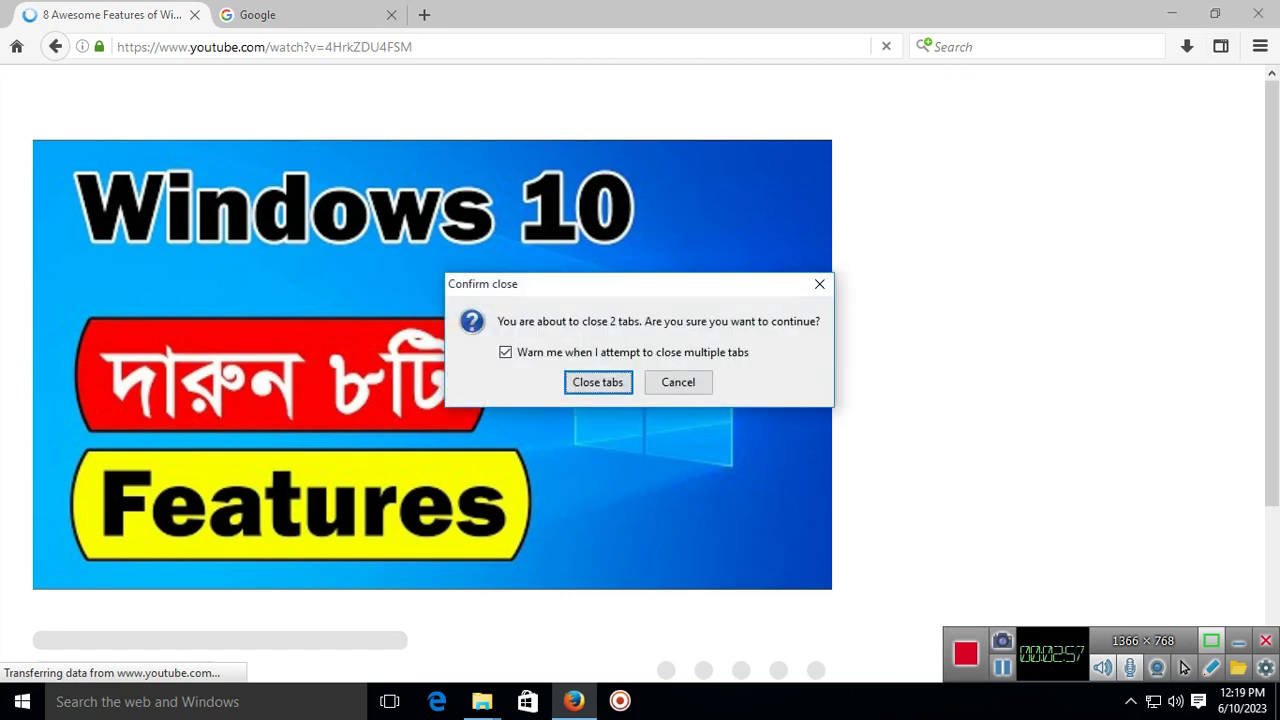
left_click(598, 381)
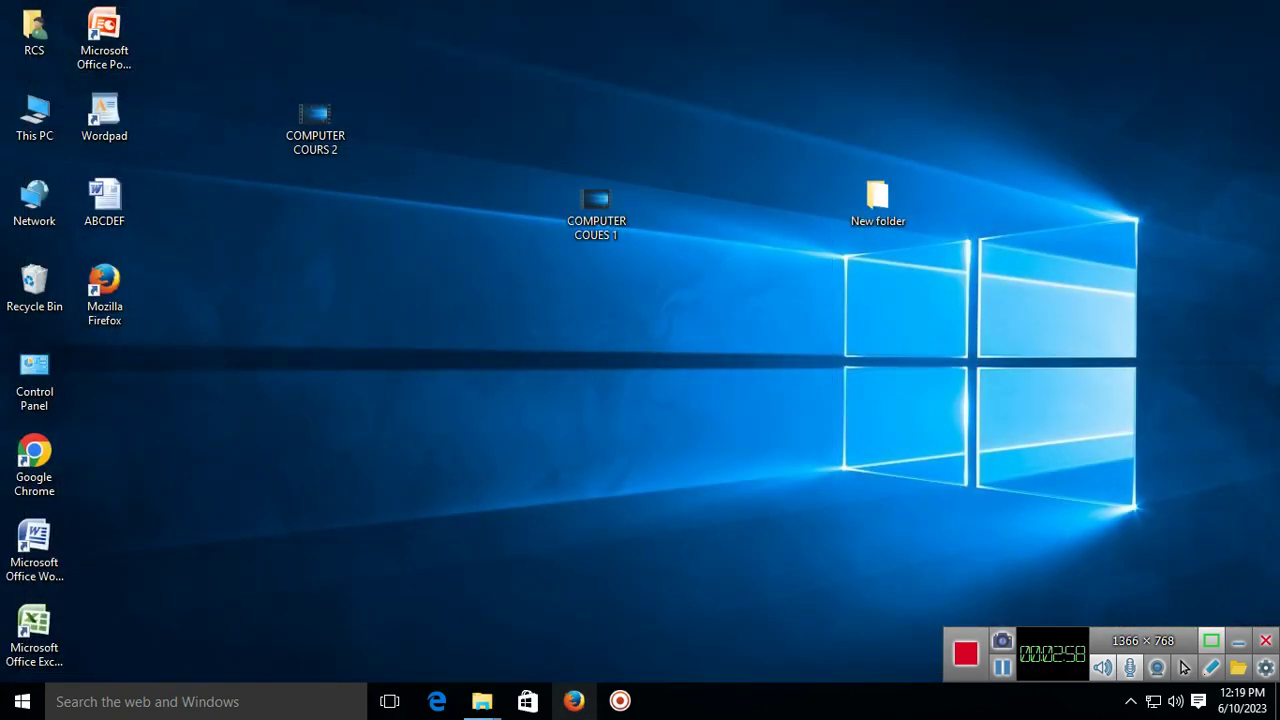
Unpin Firefox from the taskbar and refresh the desktop.
right_click(573, 701)
right_click(530, 434)
left_click(556, 443)
right_click(573, 701)
left_click(540, 654)
right_click(386, 382)
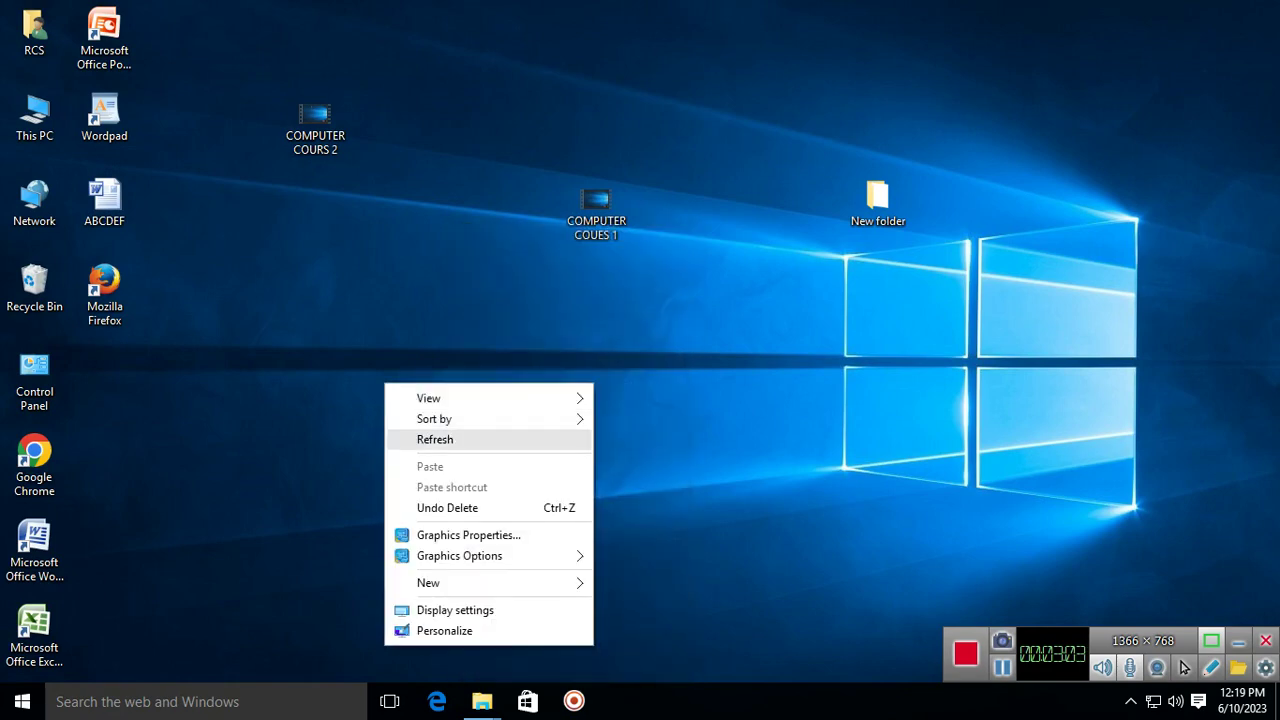
left_click(440, 438)
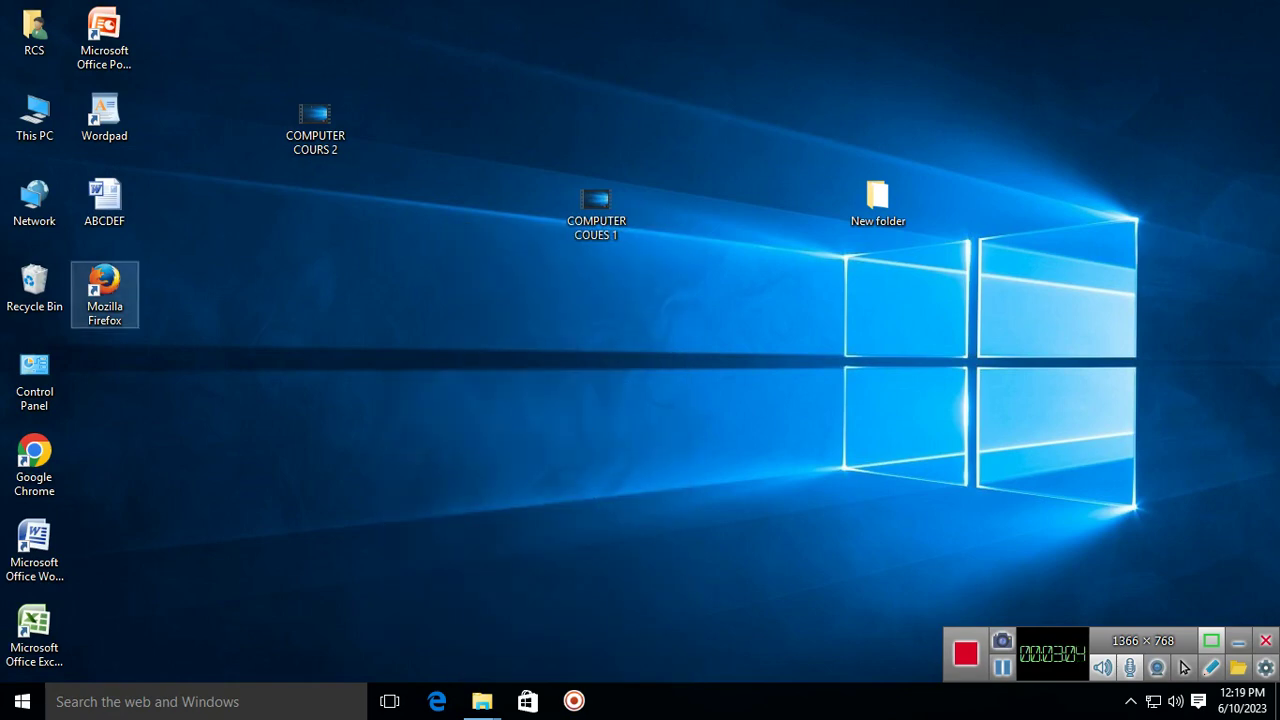
Open Mozilla Firefox from its desktop shortcut and place the cursor in the address bar.
right_click(121, 266)
left_click(168, 263)
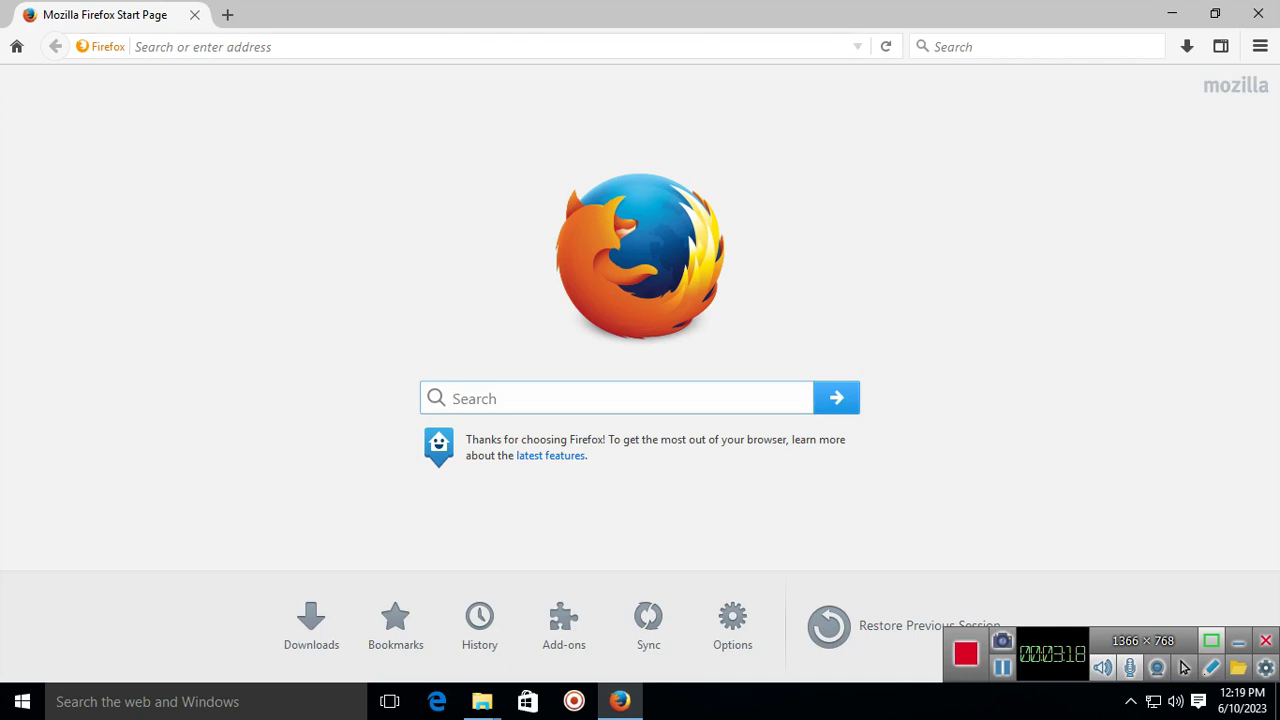
key("ctrl+l")
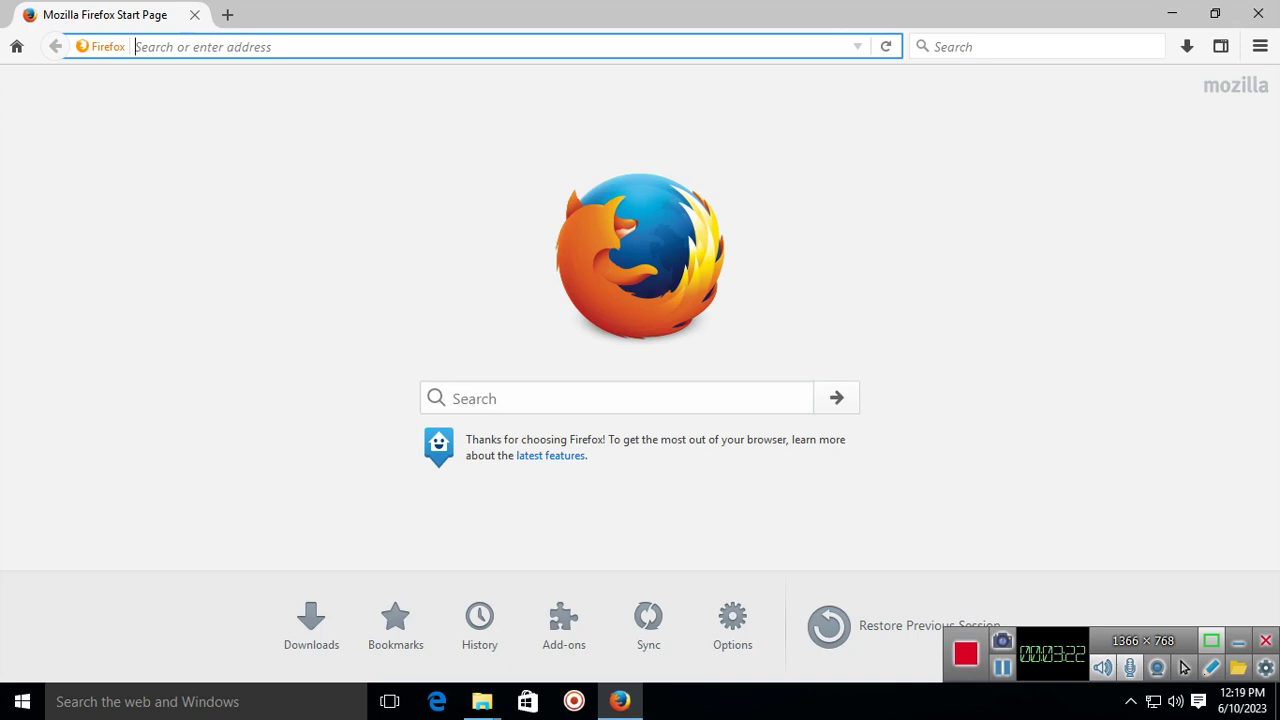
Search from the Firefox start page for pscwb by entering PSC and picking the first suggestion.
left_click(454, 398)
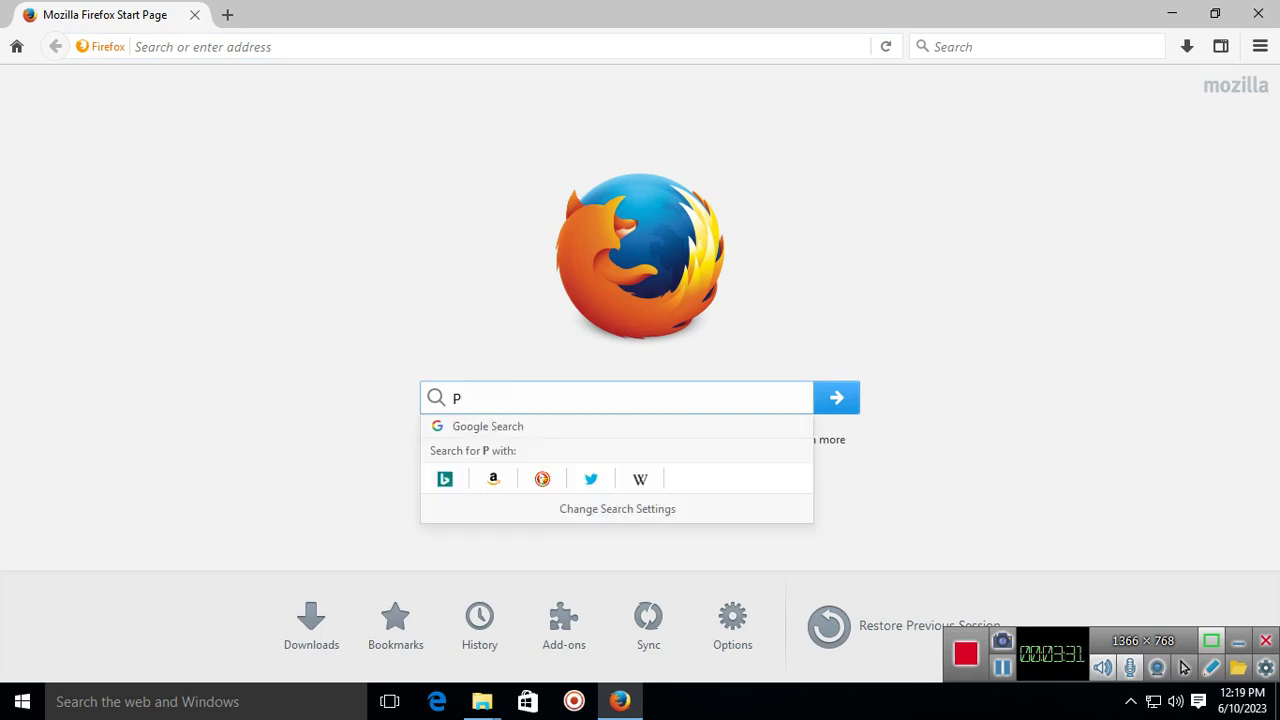
key("BackSpace")
type("PSC")
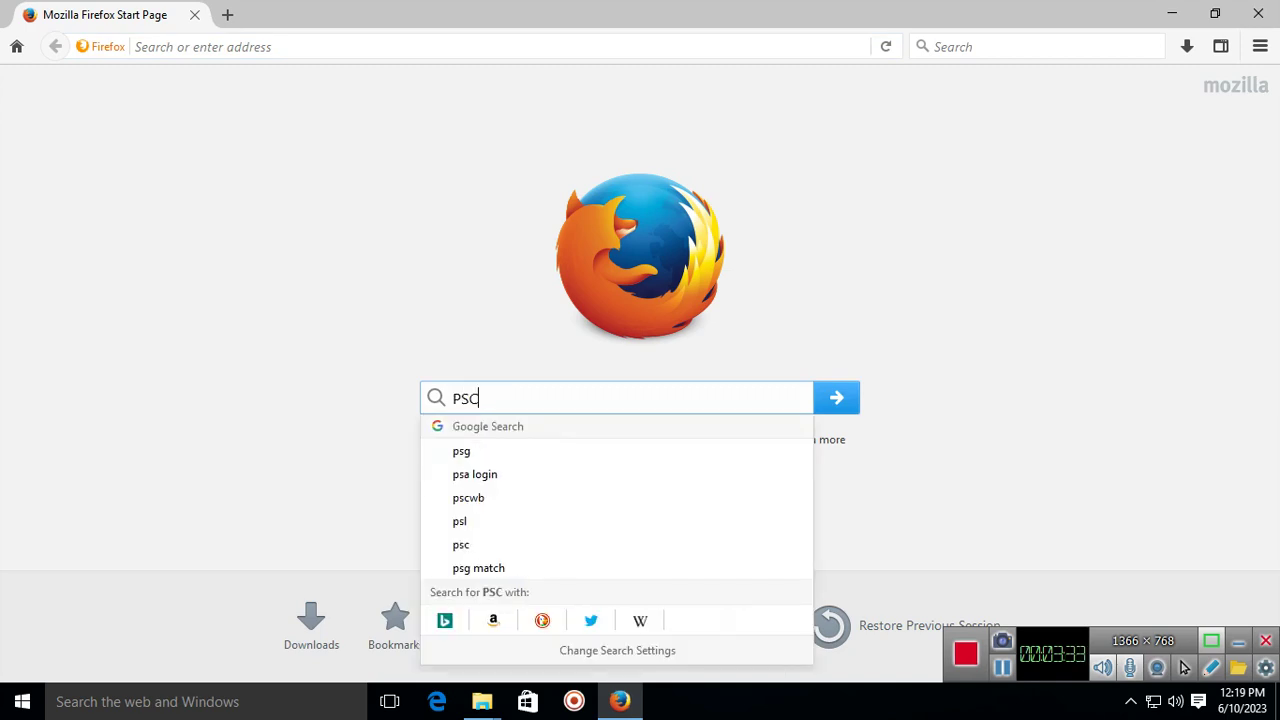
key("Down")
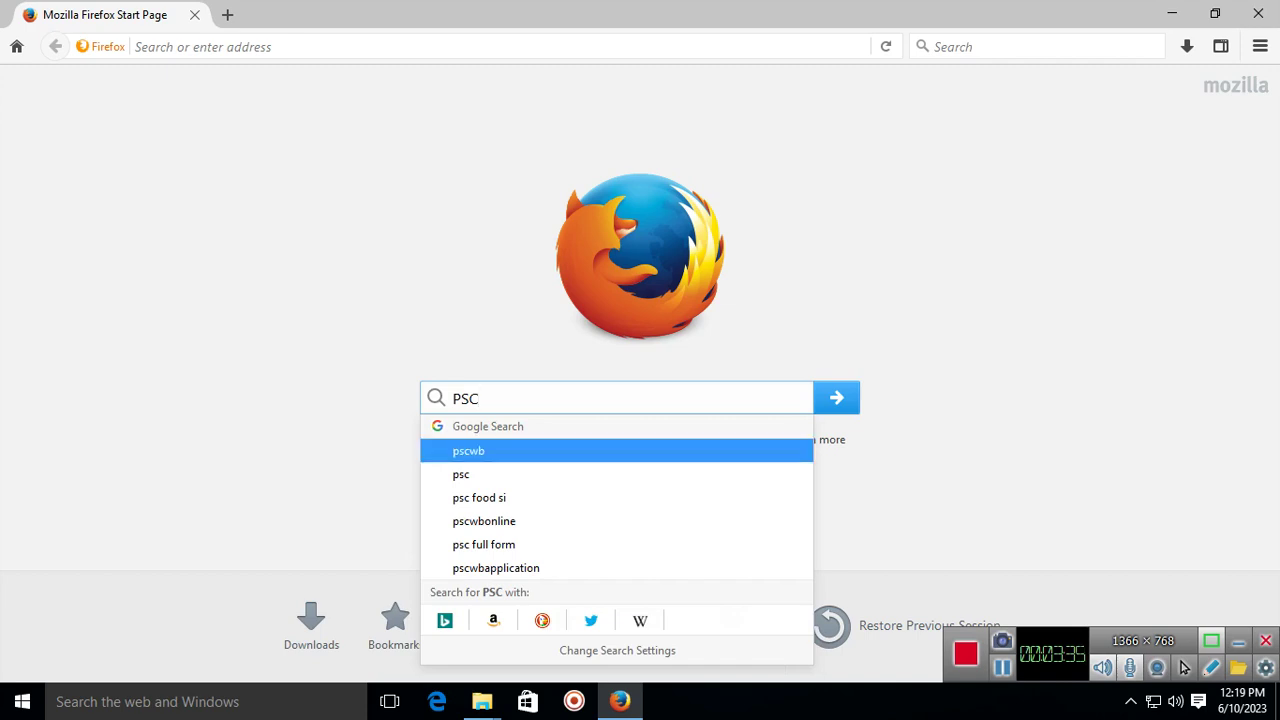
key("Return")
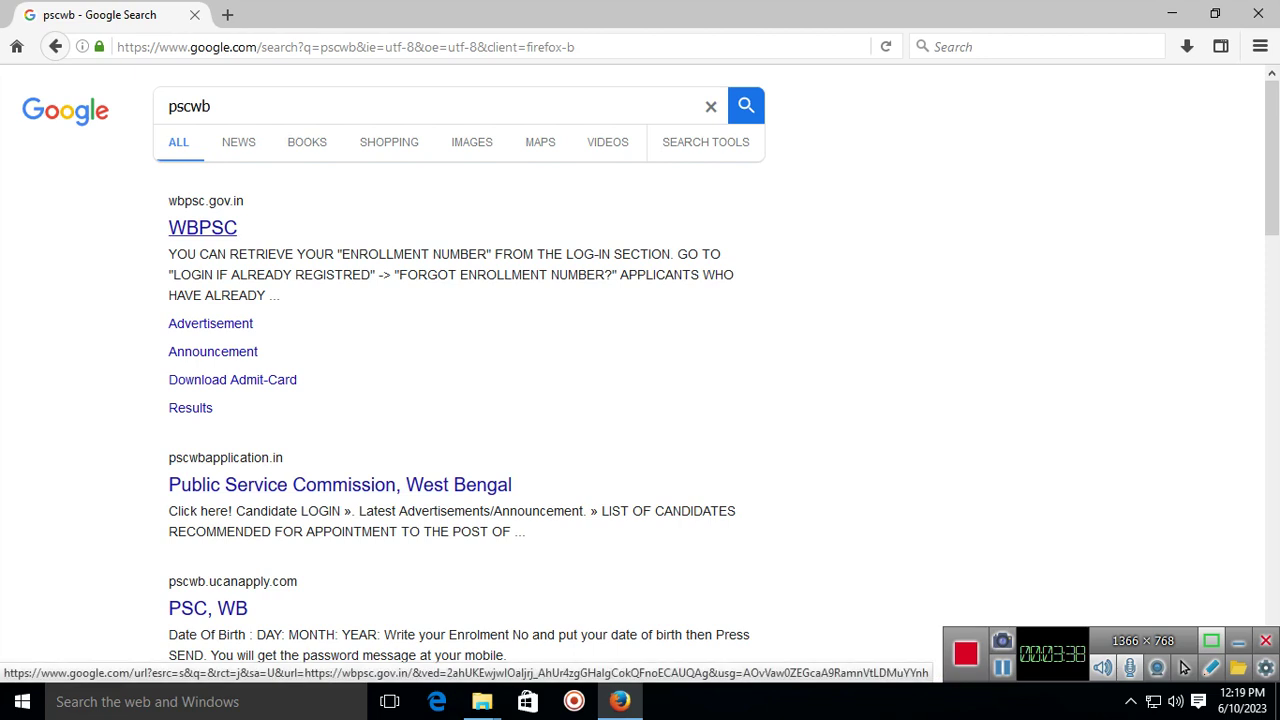
Open the WBPSC search result for wbpsc.gov.in and highlight the heading of the page that loads.
left_click(202, 227)
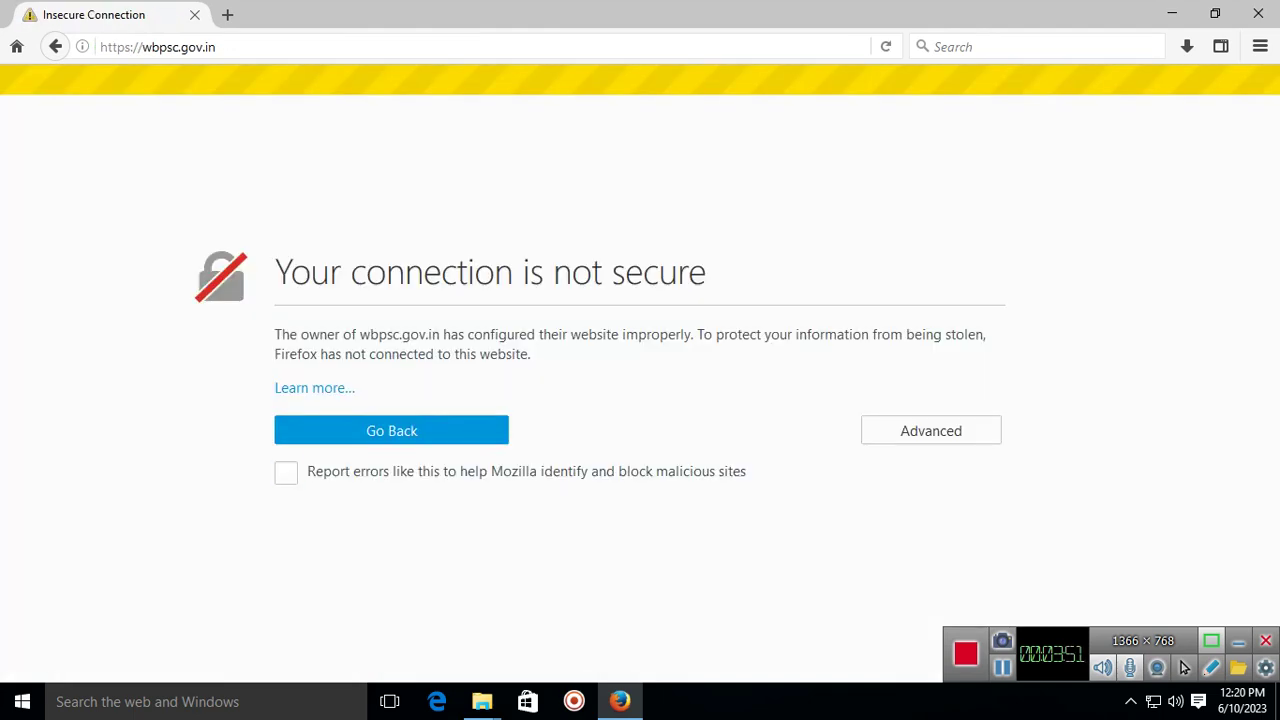
left_click_drag(291, 272, 707, 272)
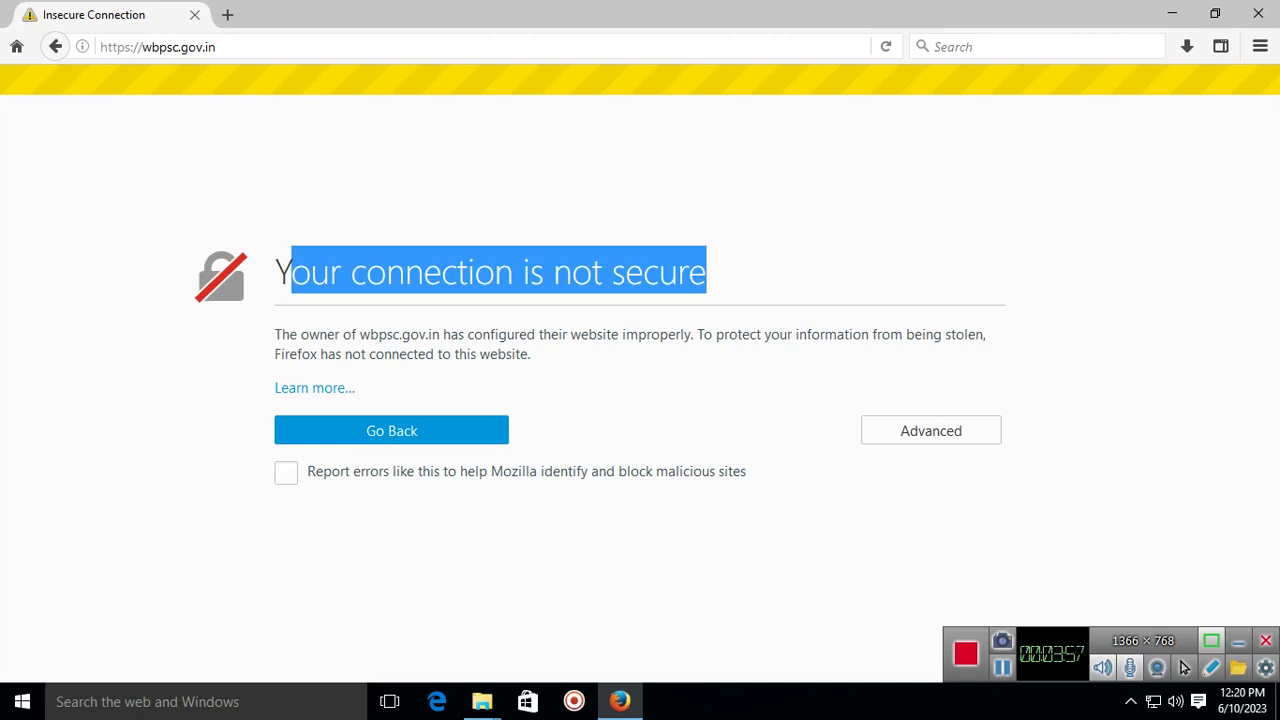
left_click_drag(276, 272, 706, 272)
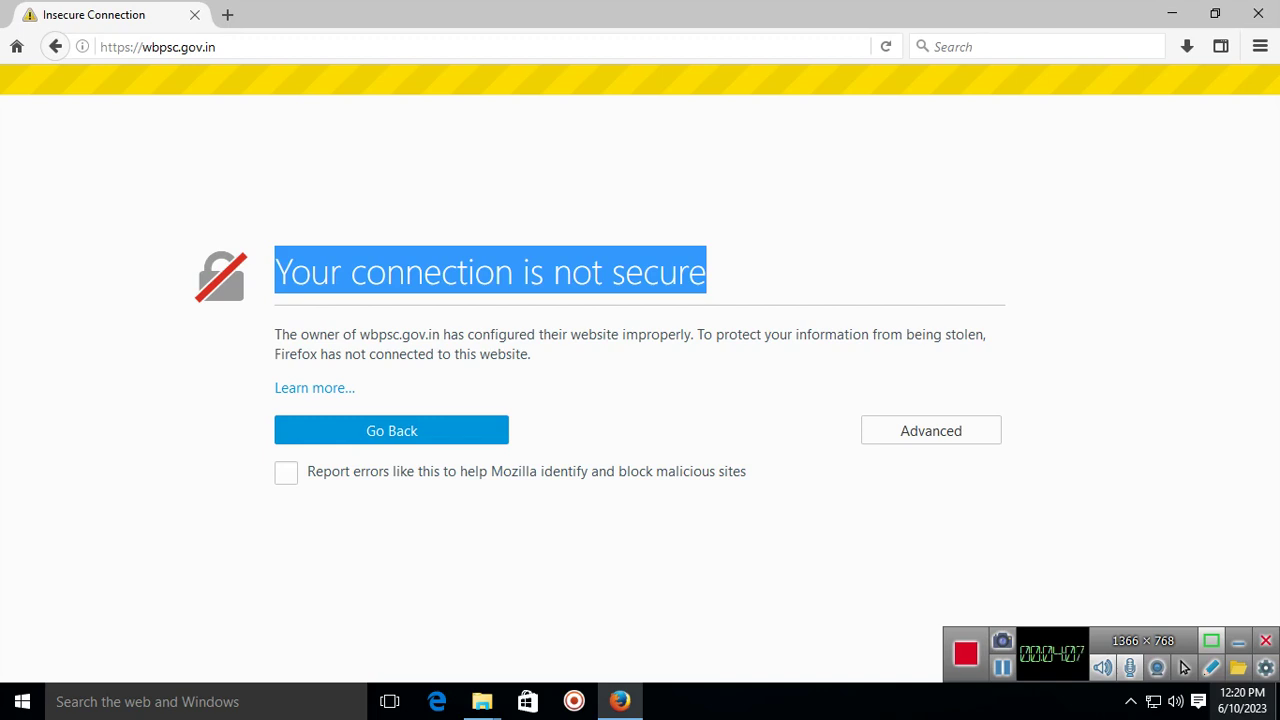
Open the Windows date and time settings and set the time zone to (UTC-03:00) Salvador.
left_click(1242, 700)
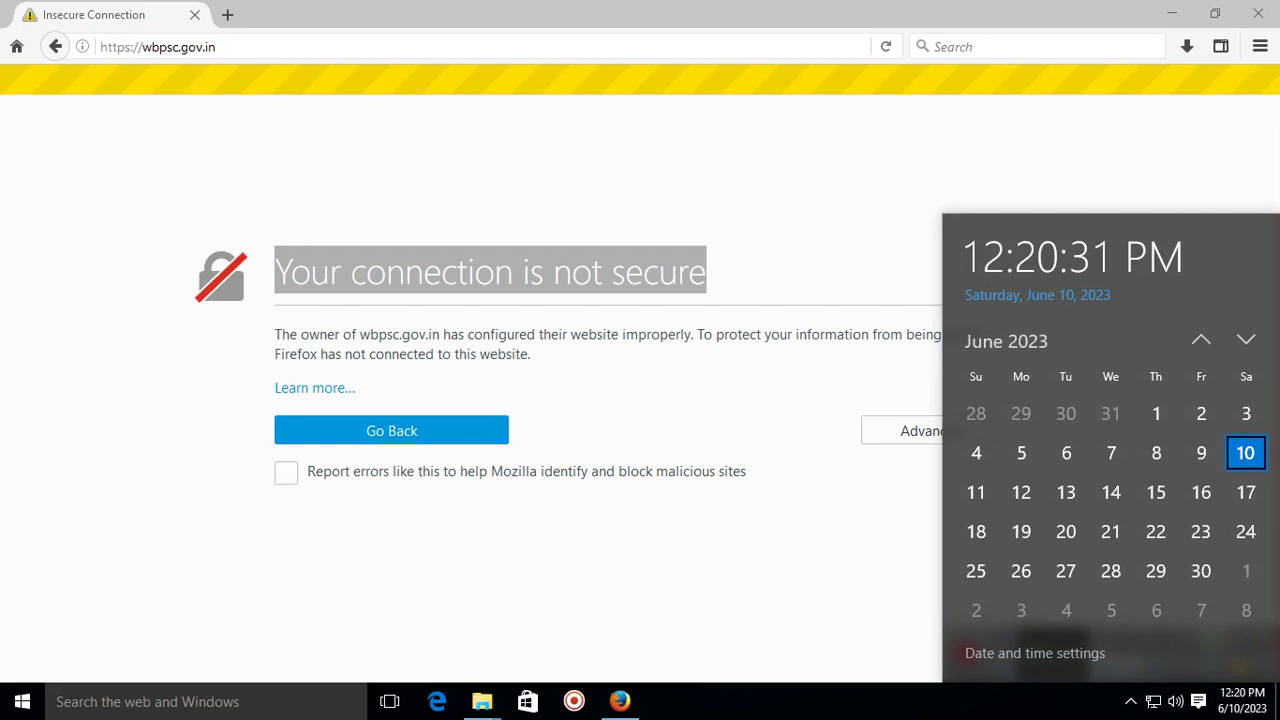
left_click(1034, 653)
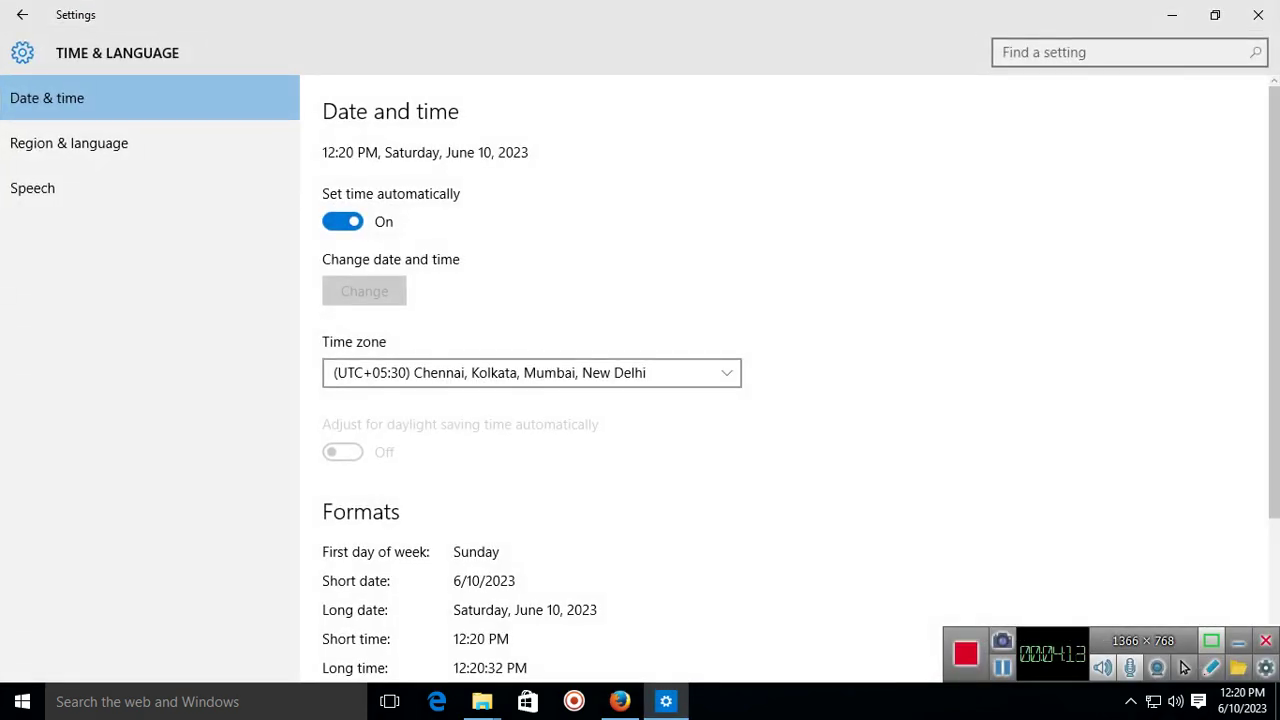
left_click(531, 372)
scroll(531, 365, "up", 6)
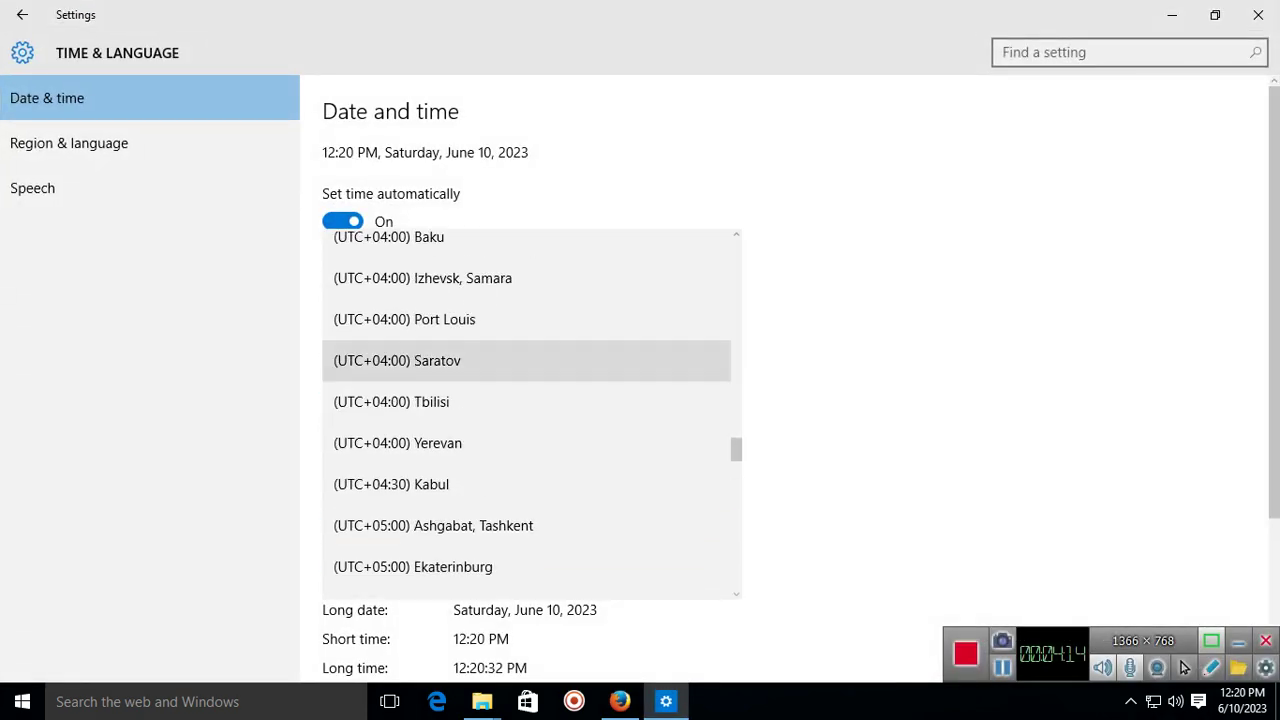
scroll(530, 400, "up", 10)
left_click(400, 340)
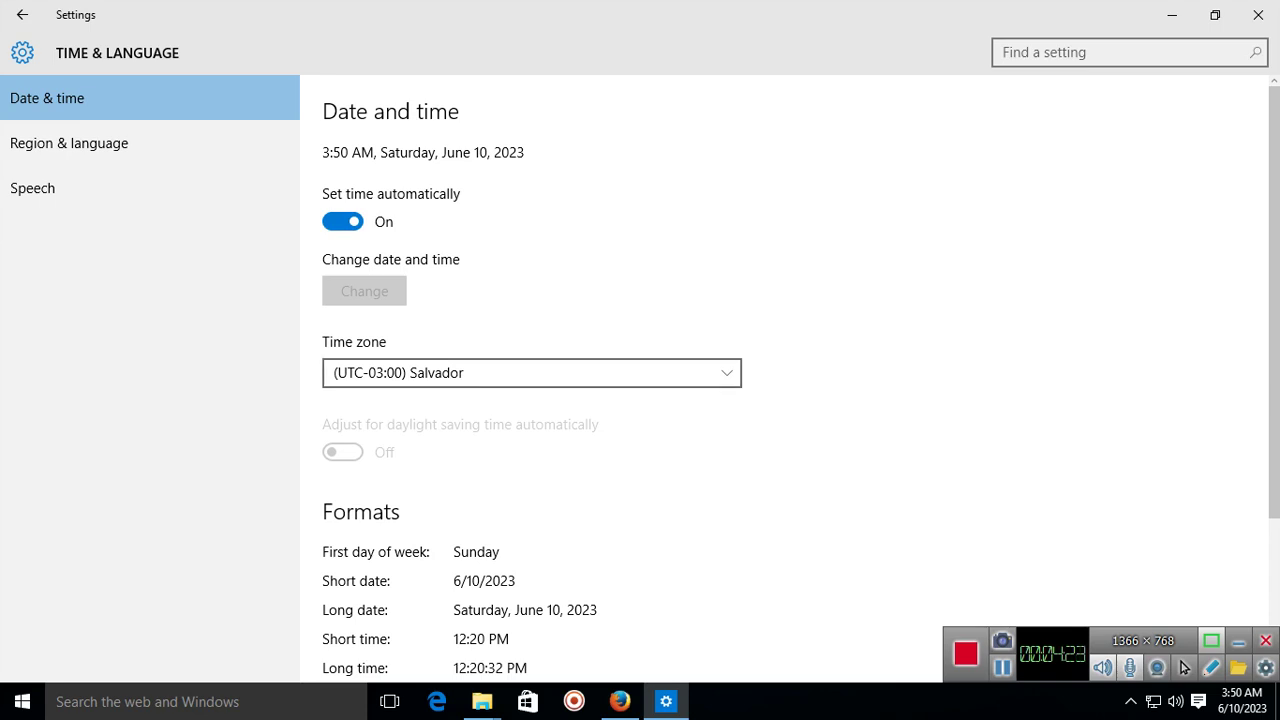
Set the time zone to (UTC+05:30) Chennai, Kolkata, Mumbai, New Delhi.
left_click(531, 372)
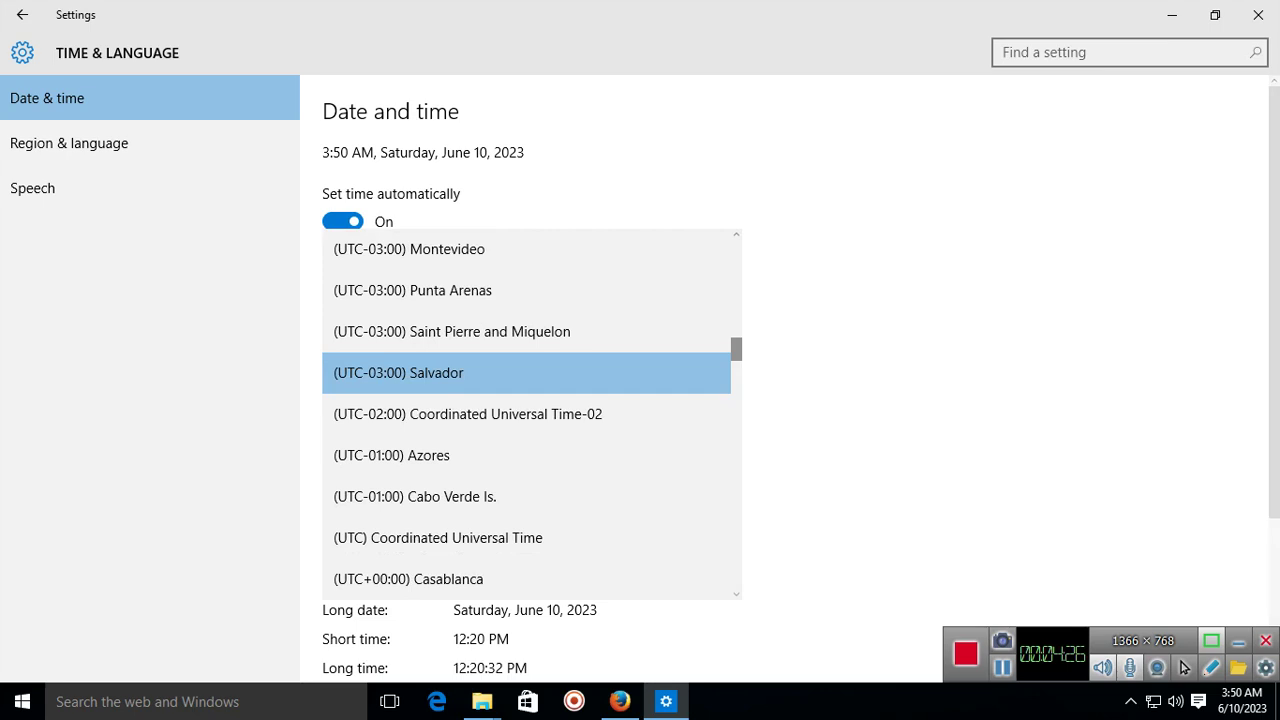
scroll(531, 413, "down", 3)
scroll(531, 413, "down", 6)
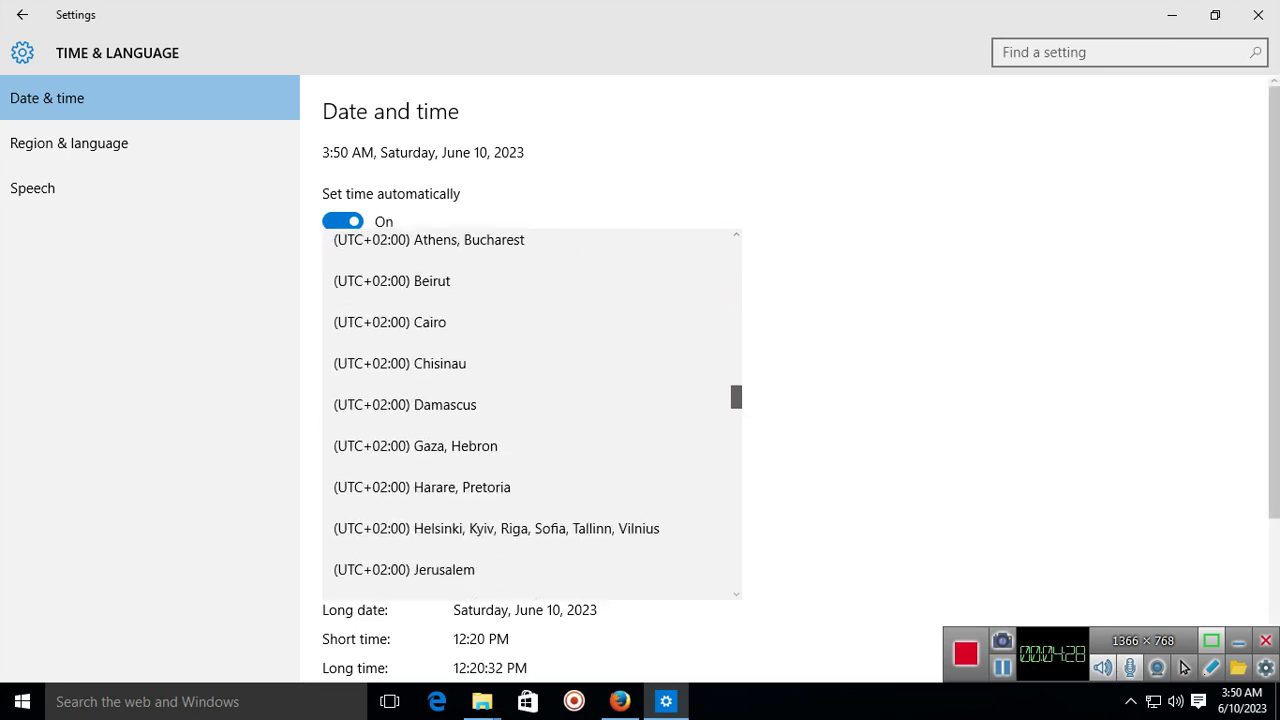
scroll(531, 413, "down", 2)
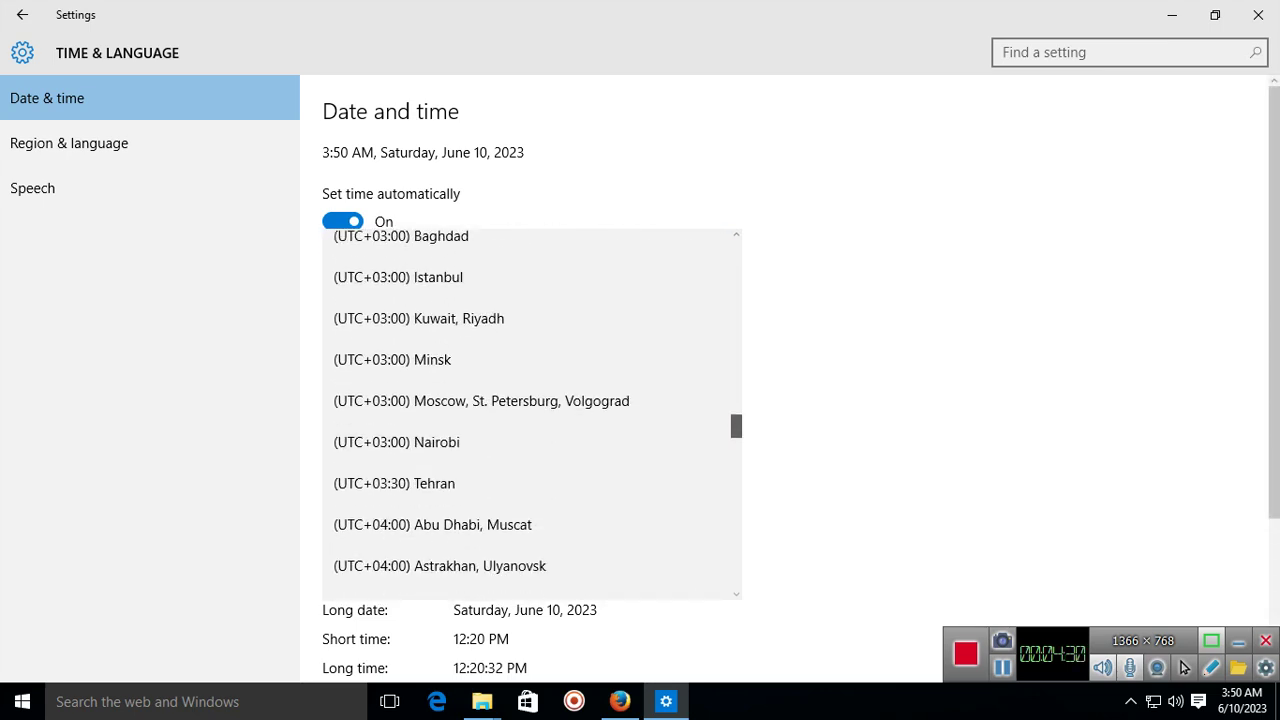
scroll(531, 413, "down", 3)
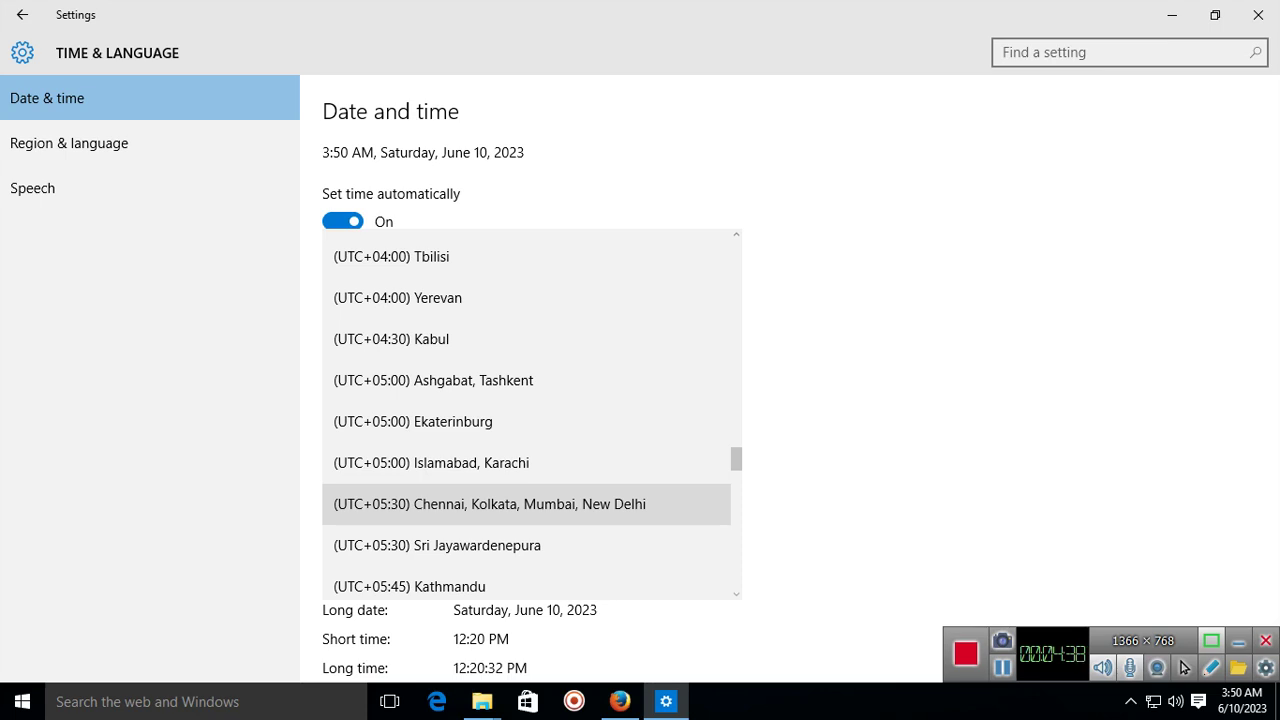
left_click(489, 504)
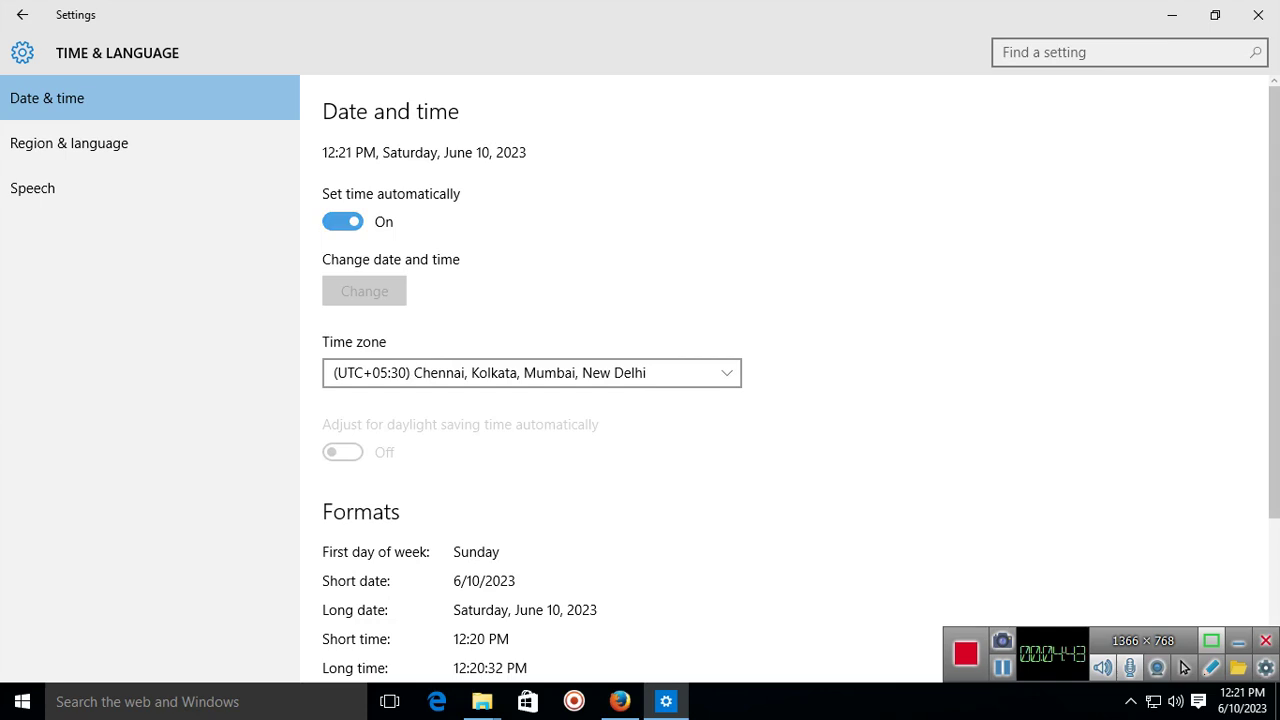
Switch Set time automatically off and on again, look over the remaining date and time options, and close Settings.
left_click(342, 221)
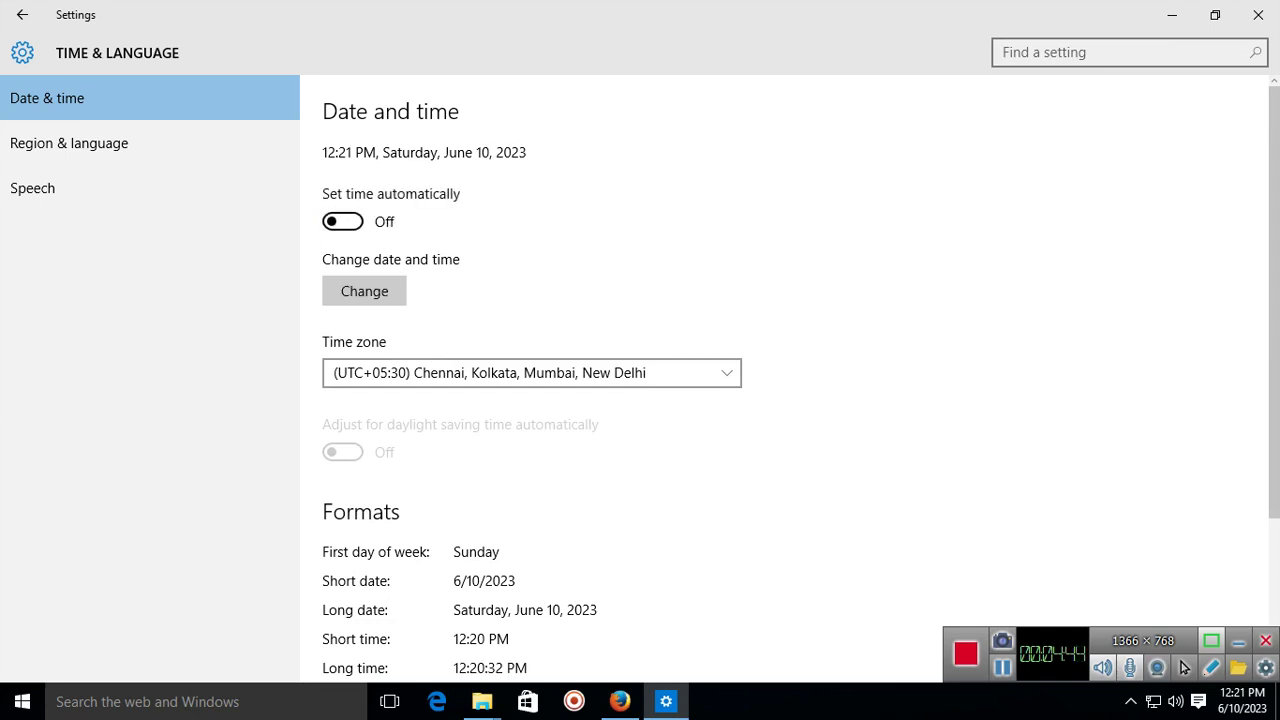
left_click(468, 223)
left_click(468, 223)
left_click(343, 221)
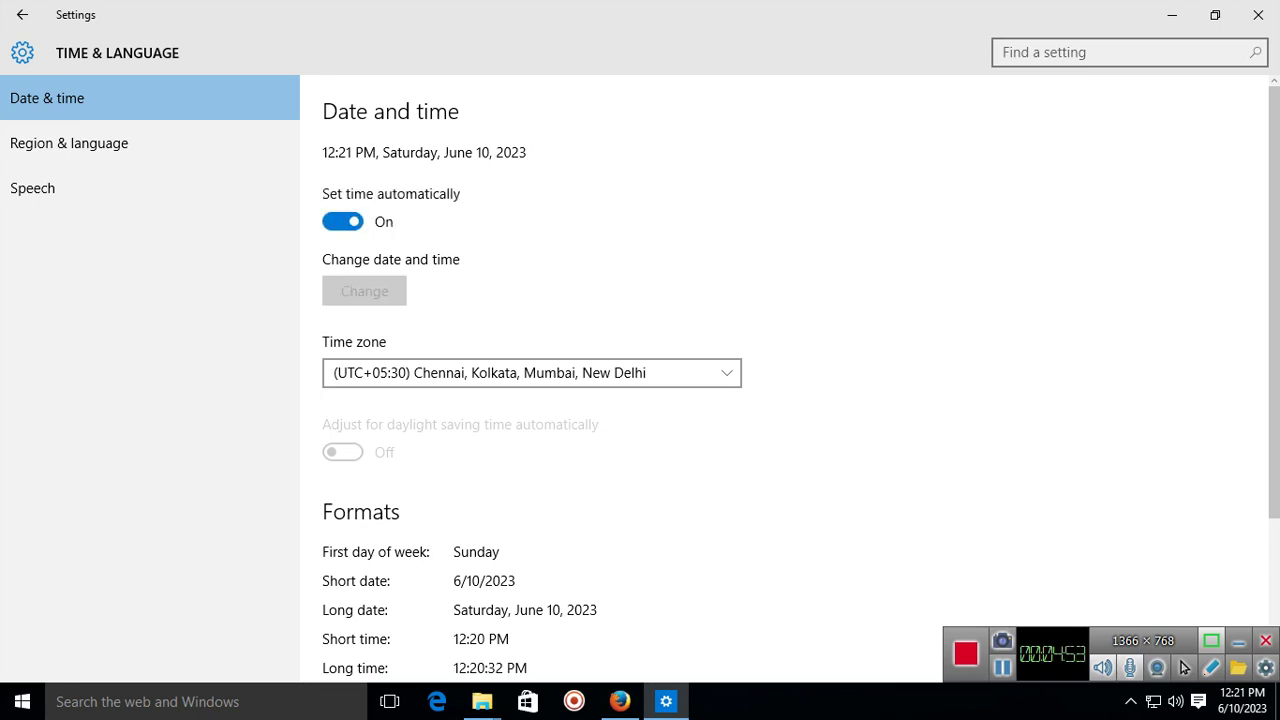
scroll(780, 380, "down", 3)
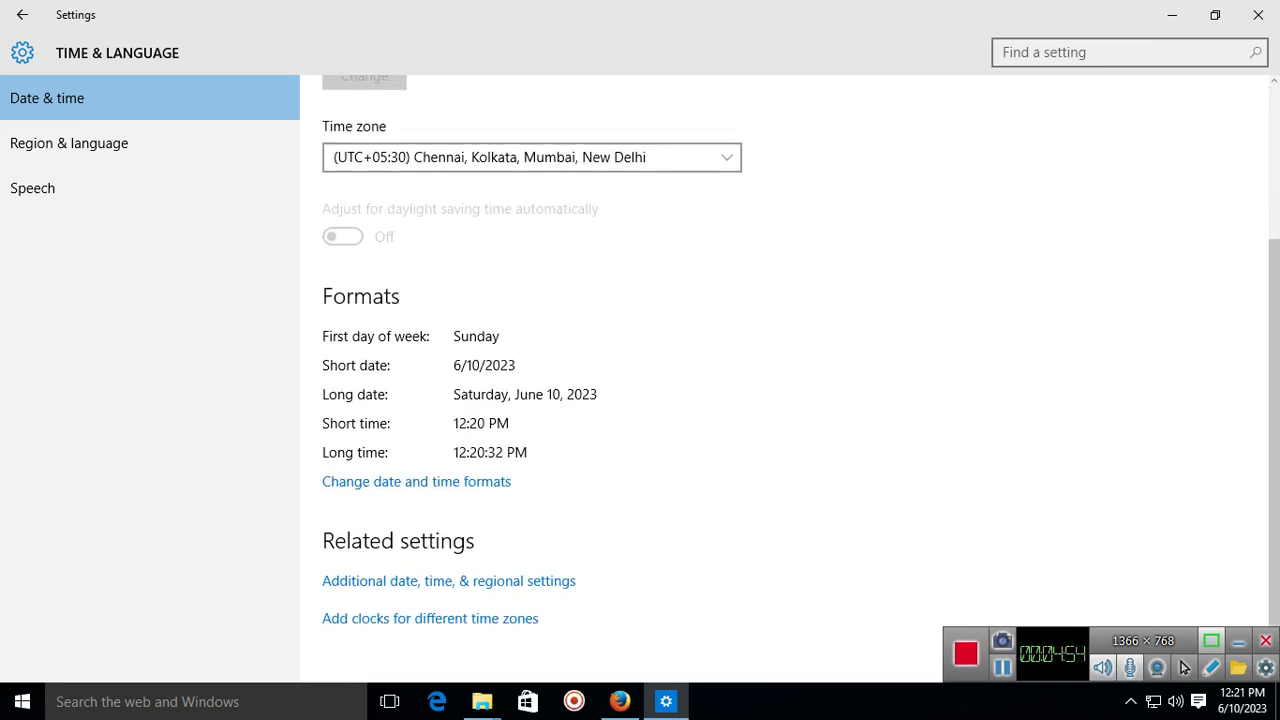
scroll(780, 380, "up", 3)
left_click(1258, 14)
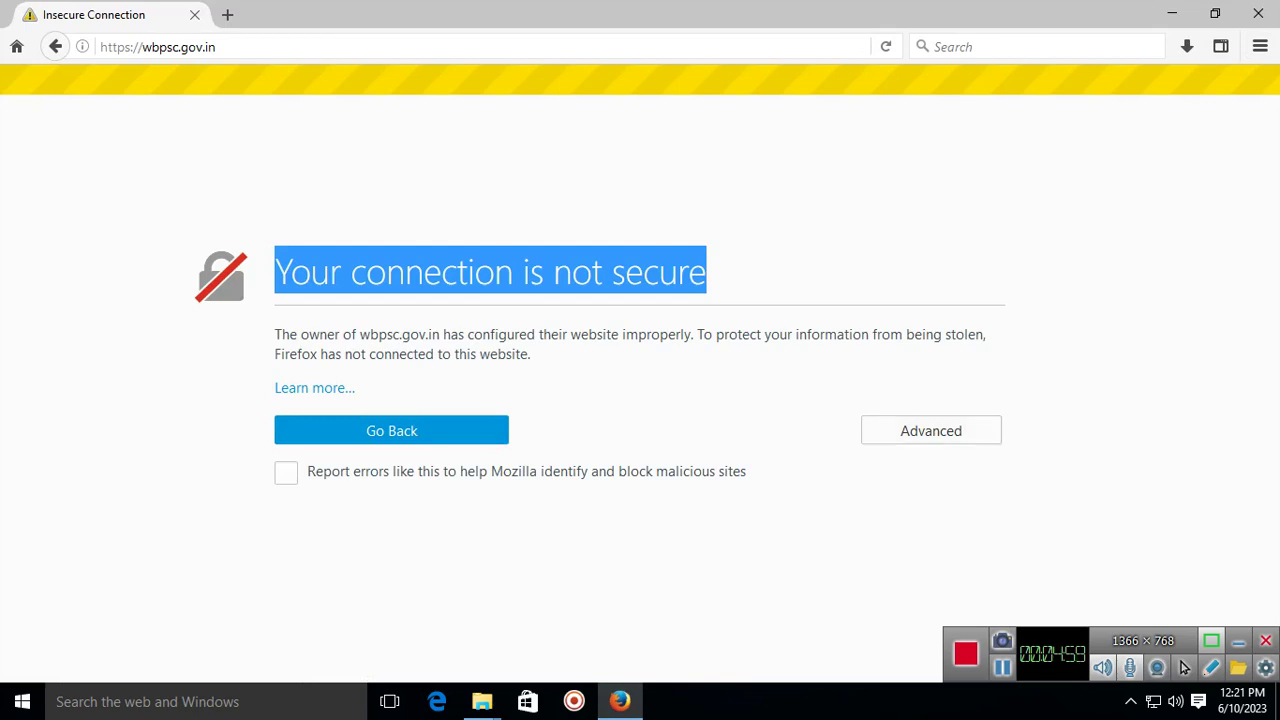
left_click(930, 430)
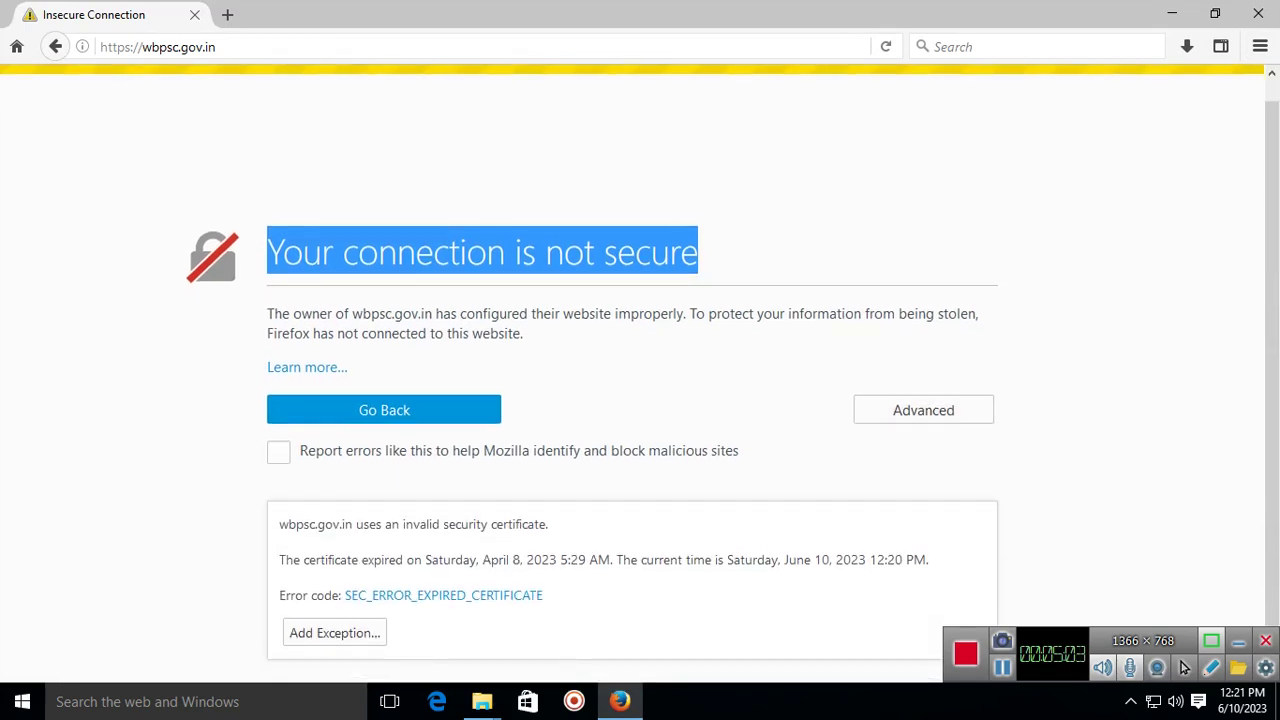
left_click(334, 632)
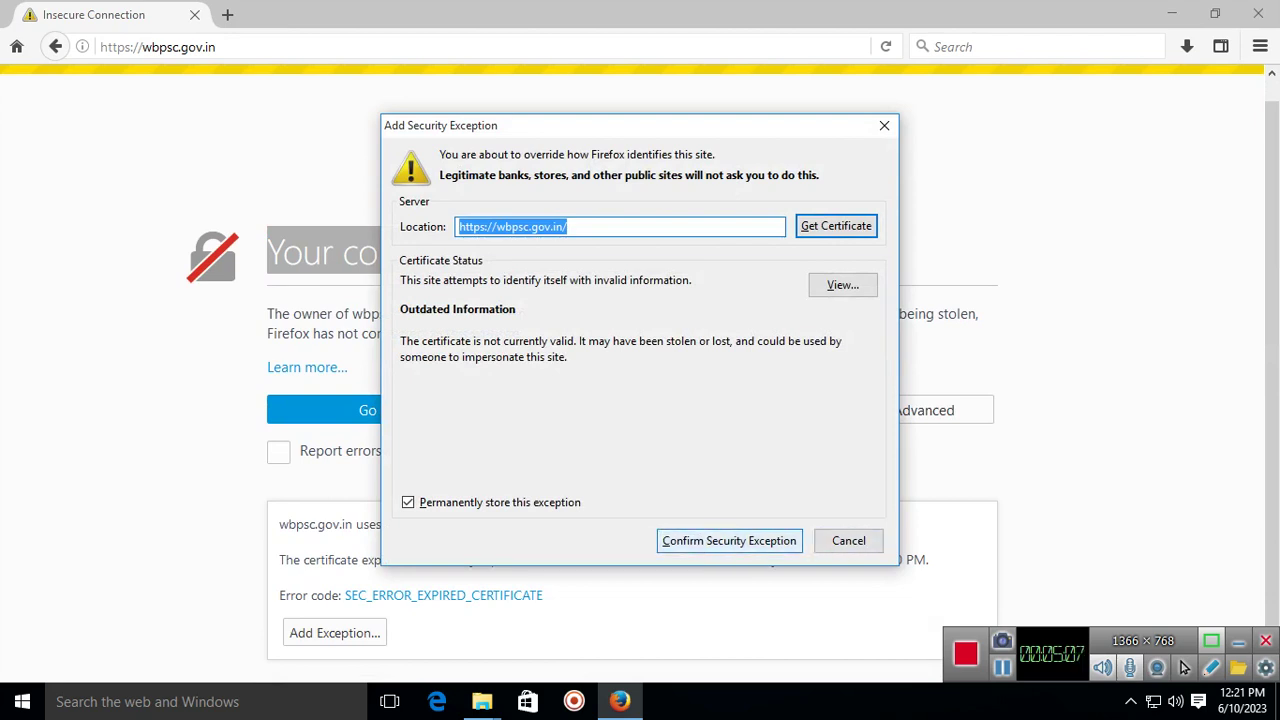
key("Return")
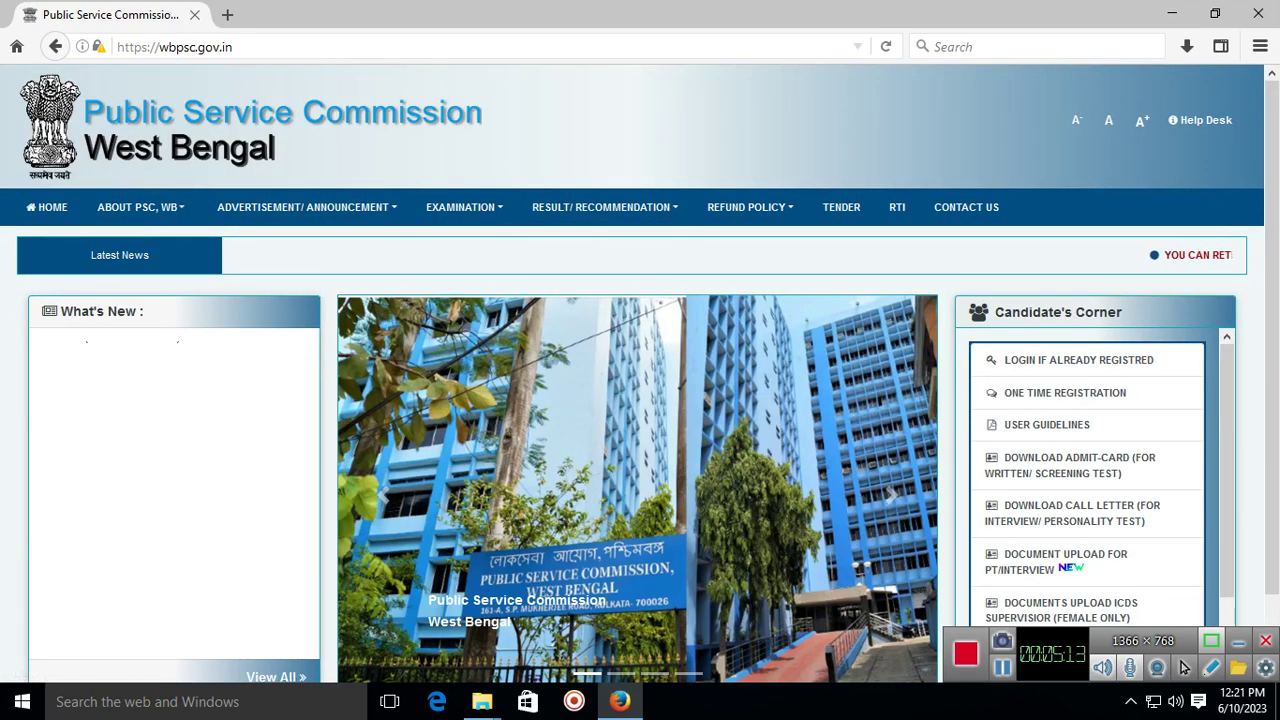
Close the Firefox window and reopen Mozilla Firefox from its desktop shortcut.
left_click_drag(800, 12, 672, 86)
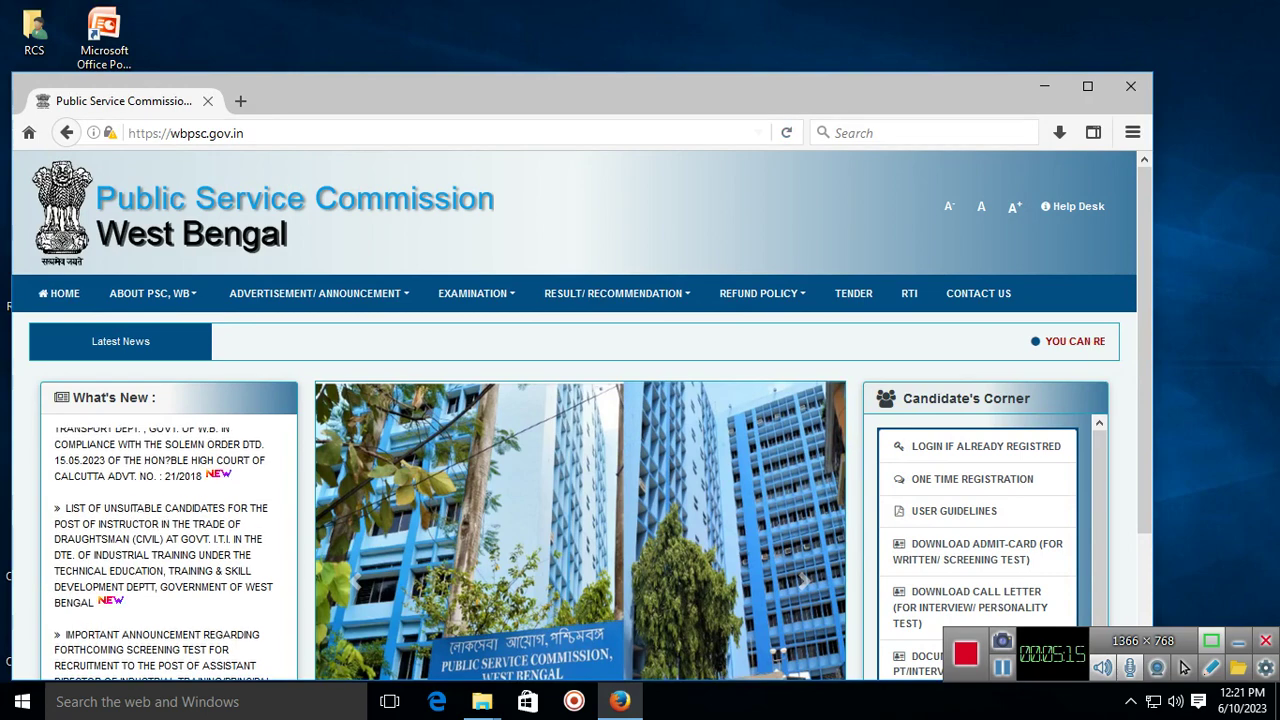
left_click(1130, 86)
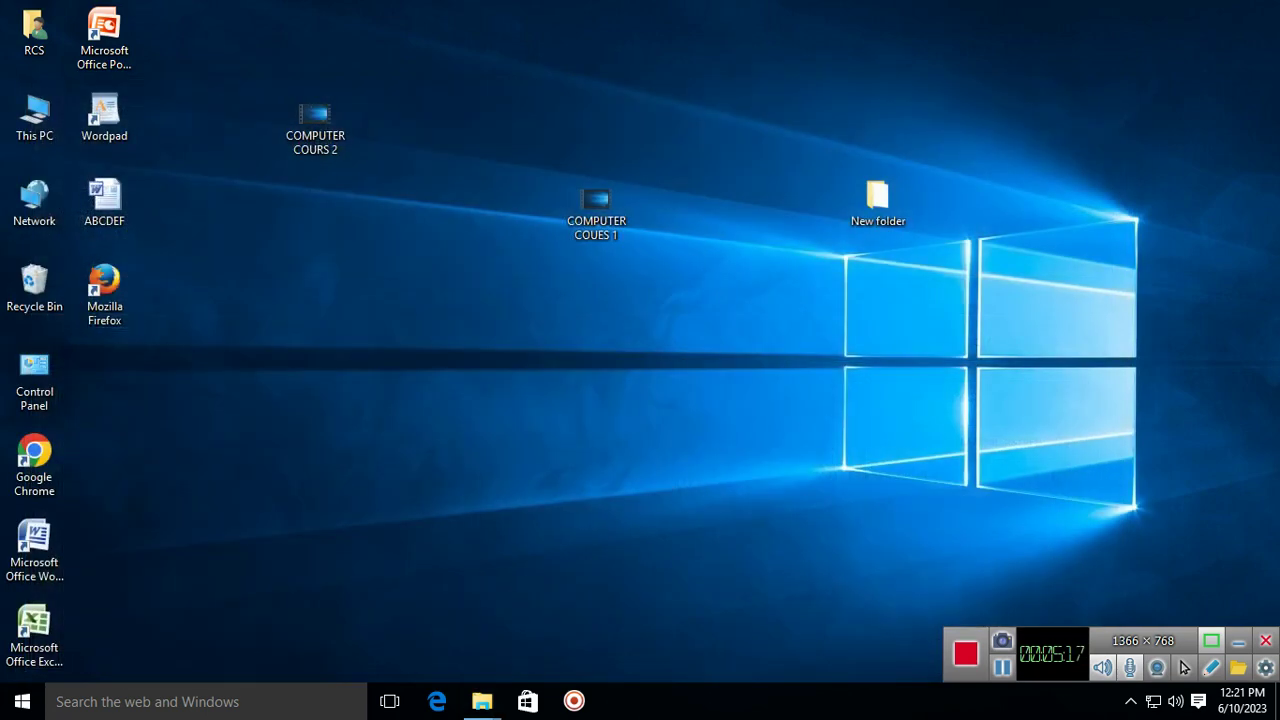
left_click(104, 294)
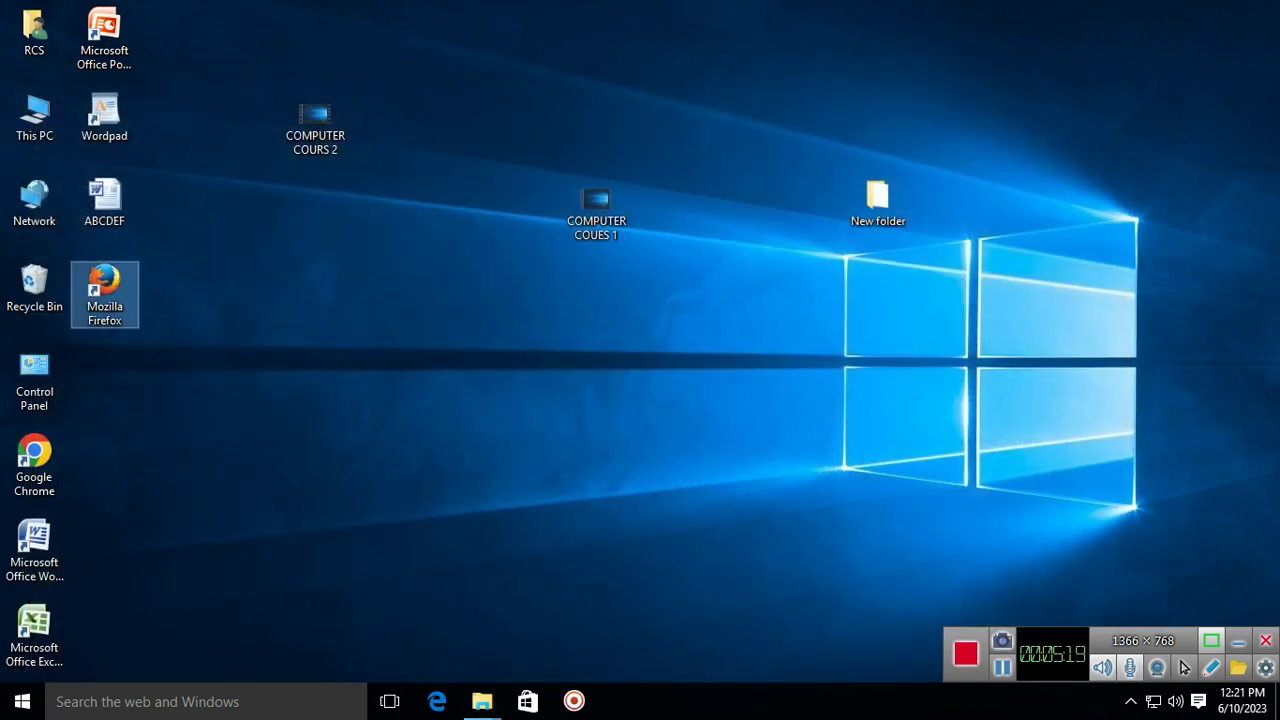
right_click(123, 294)
left_click(200, 230)
right_click(128, 294)
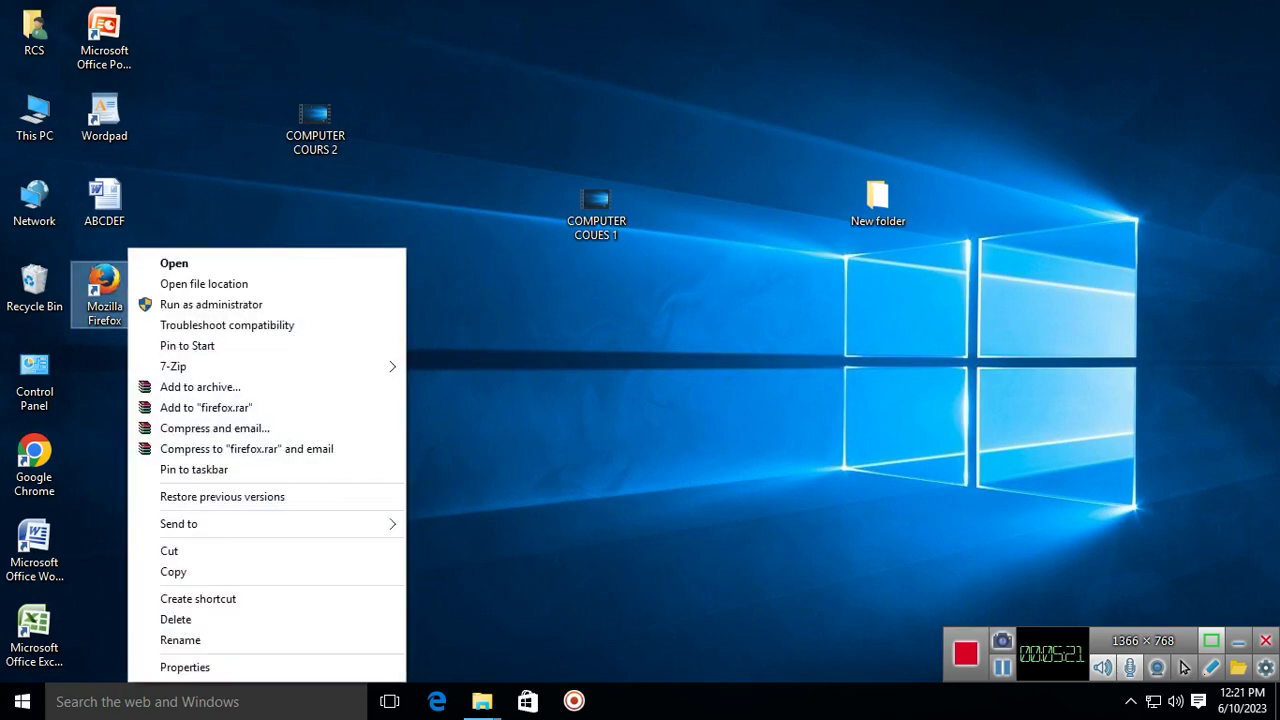
key("Down")
key("Return")
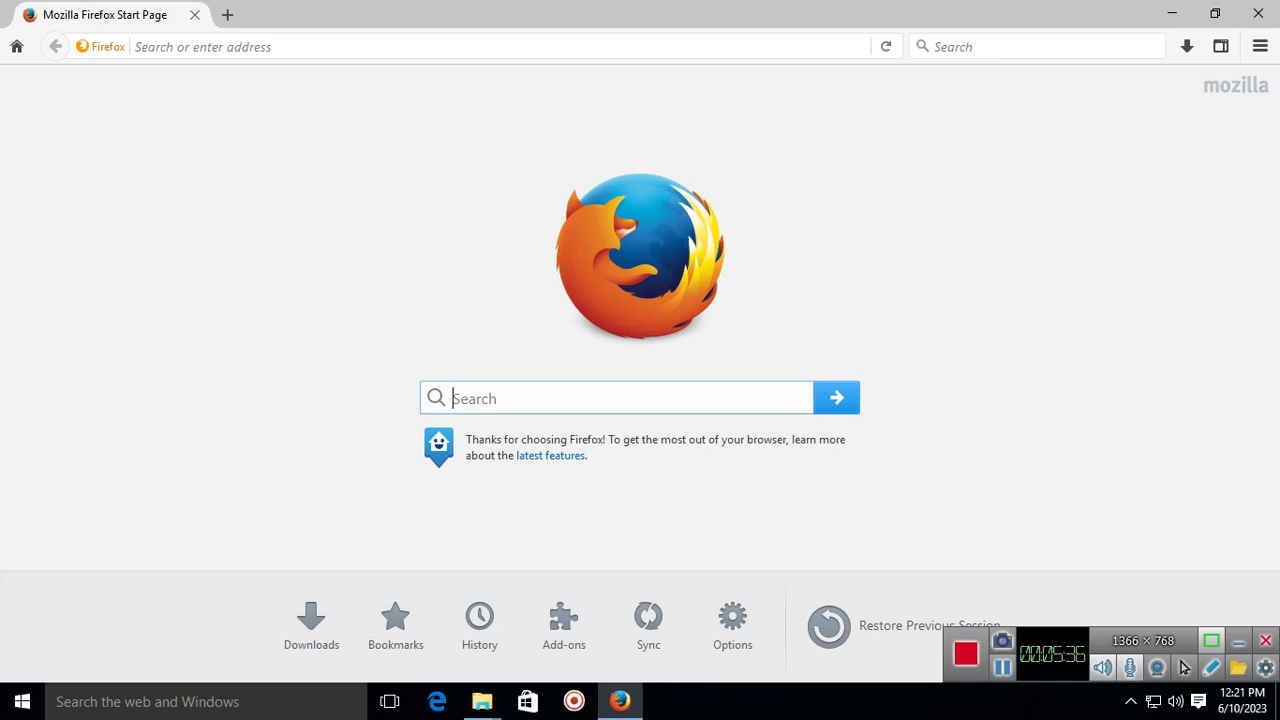
triple_click(655, 447)
left_click(655, 447)
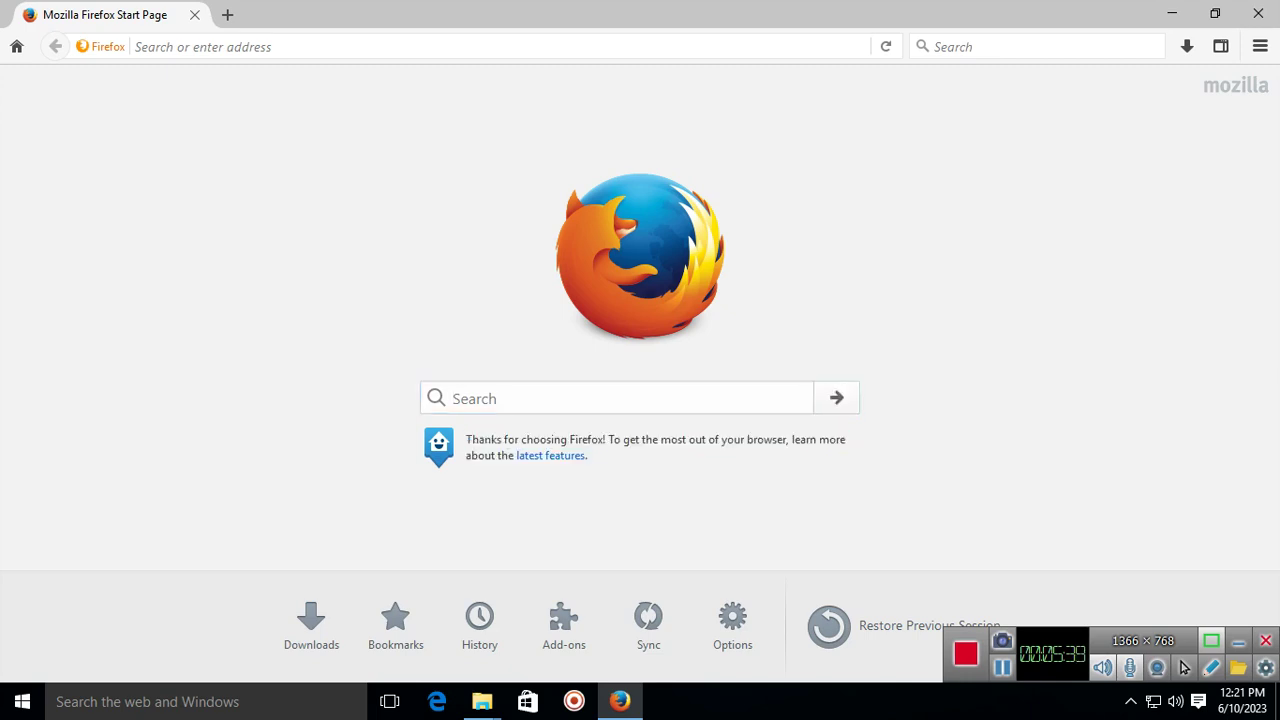
key("ctrl+l")
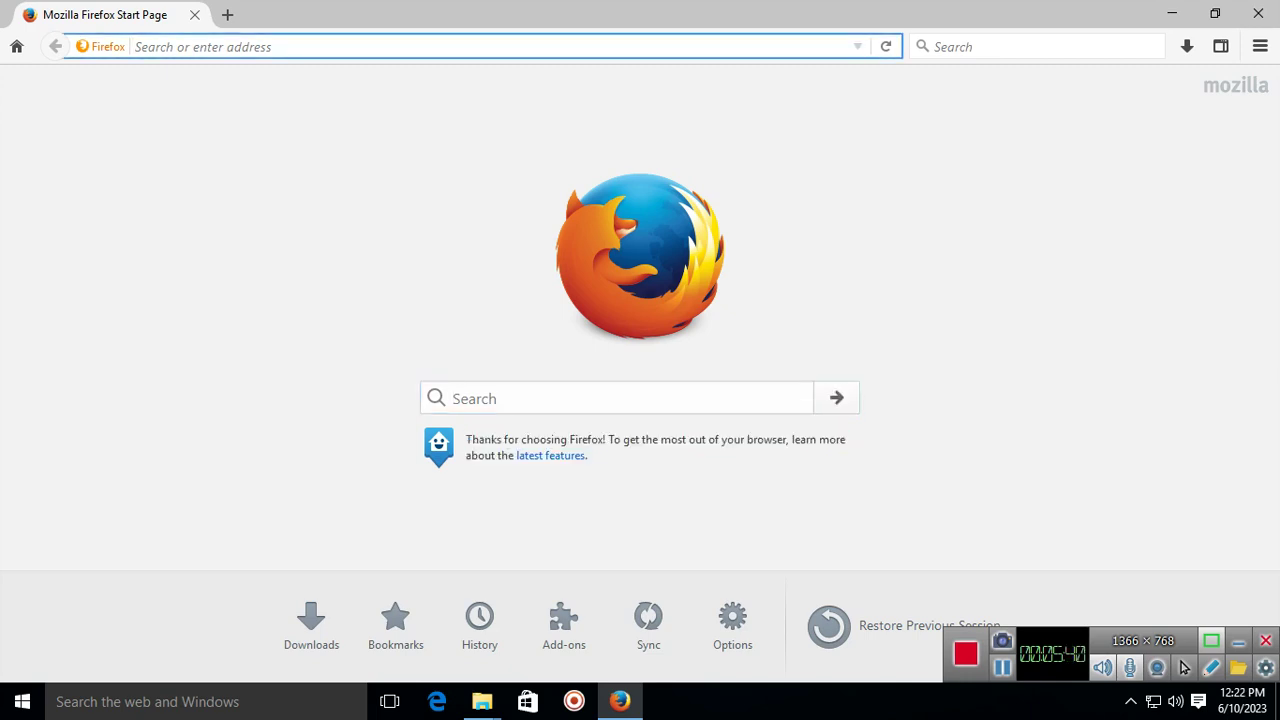
type("GOOGL")
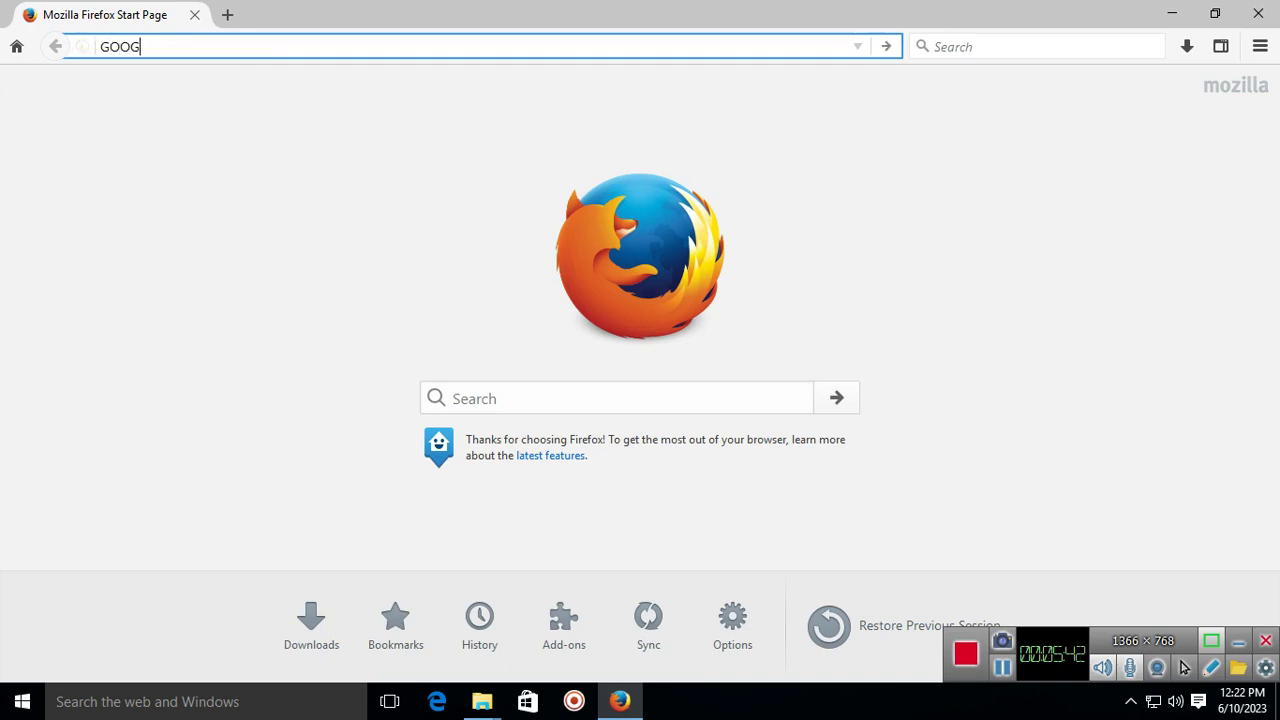
type("E")
key("ctrl+Return")
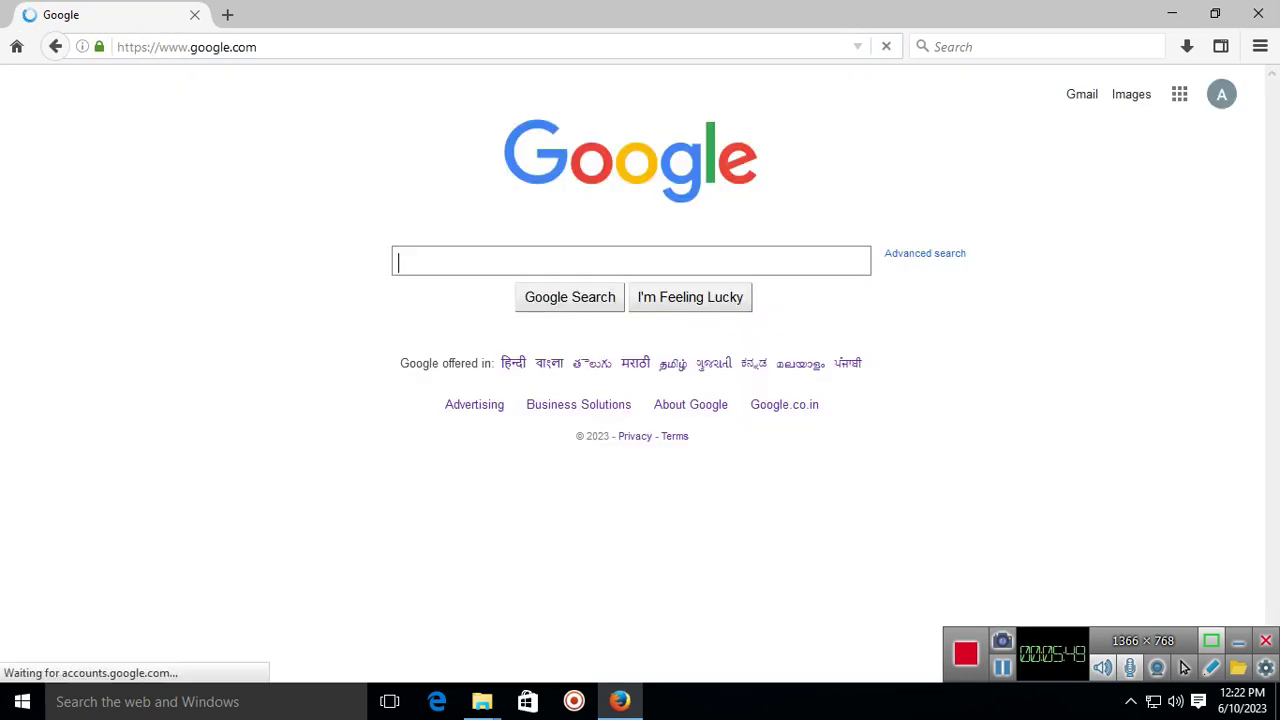
left_click_drag(257, 47, 124, 47)
key("End")
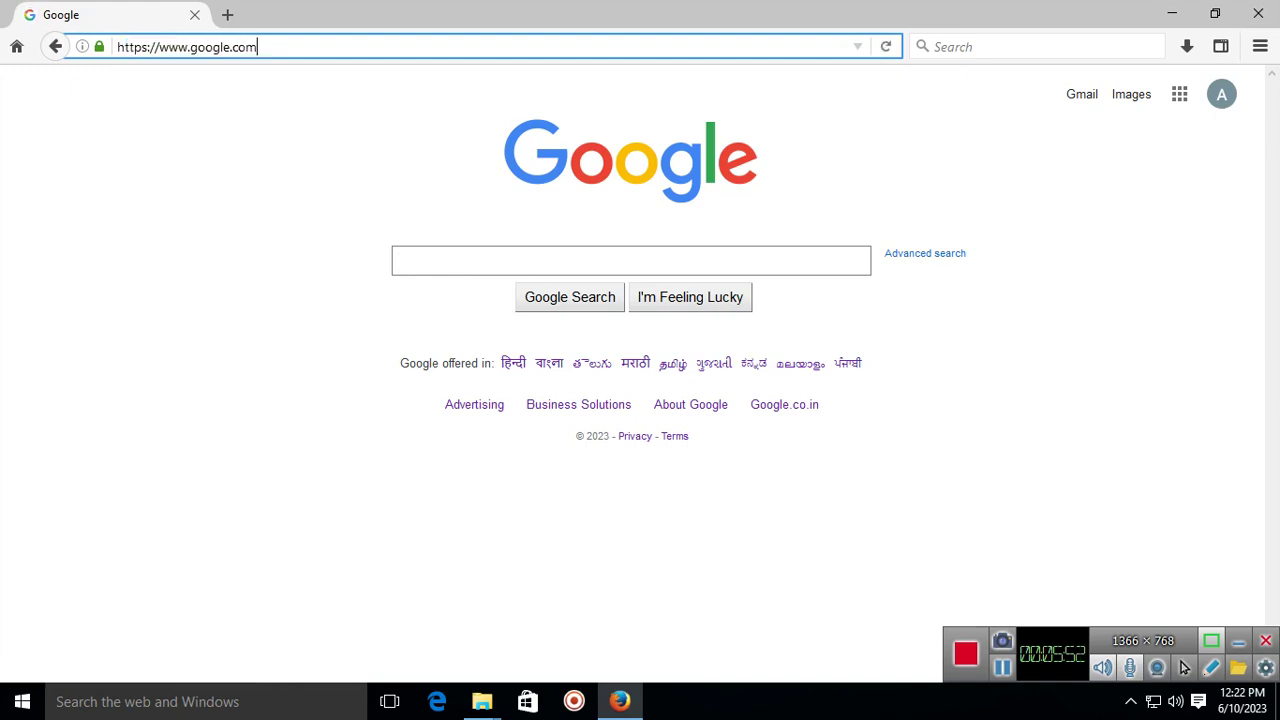
key("shift+Left")
key("shift+Left")
key("shift+Left")
key("shift+Left")
key("shift+Left")
key("shift+Left")
key("shift+Left")
key("shift+Left")
key("shift+Left")
key("shift+Left")
key("shift+Left")
key("shift+Left")
key("shift+Left")
key("shift+Left")
key("shift+Left")
key("shift+Left")
key("shift+Left")
key("shift+Left")
key("shift+Left")
key("shift+Left")
key("End")
key("shift+Left")
key("shift+Left")
key("shift+Left")
key("shift+Left")
key("shift+Left")
key("shift+Left")
key("shift+Left")
key("shift+Left")
key("shift+Left")
key("shift+Left")
key("shift+Left")
key("shift+Left")
key("shift+Left")
key("shift+Left")
key("shift+Left")
key("shift+Left")
key("shift+Left")
key("shift+Left")
key("shift+Left")
key("shift+Left")
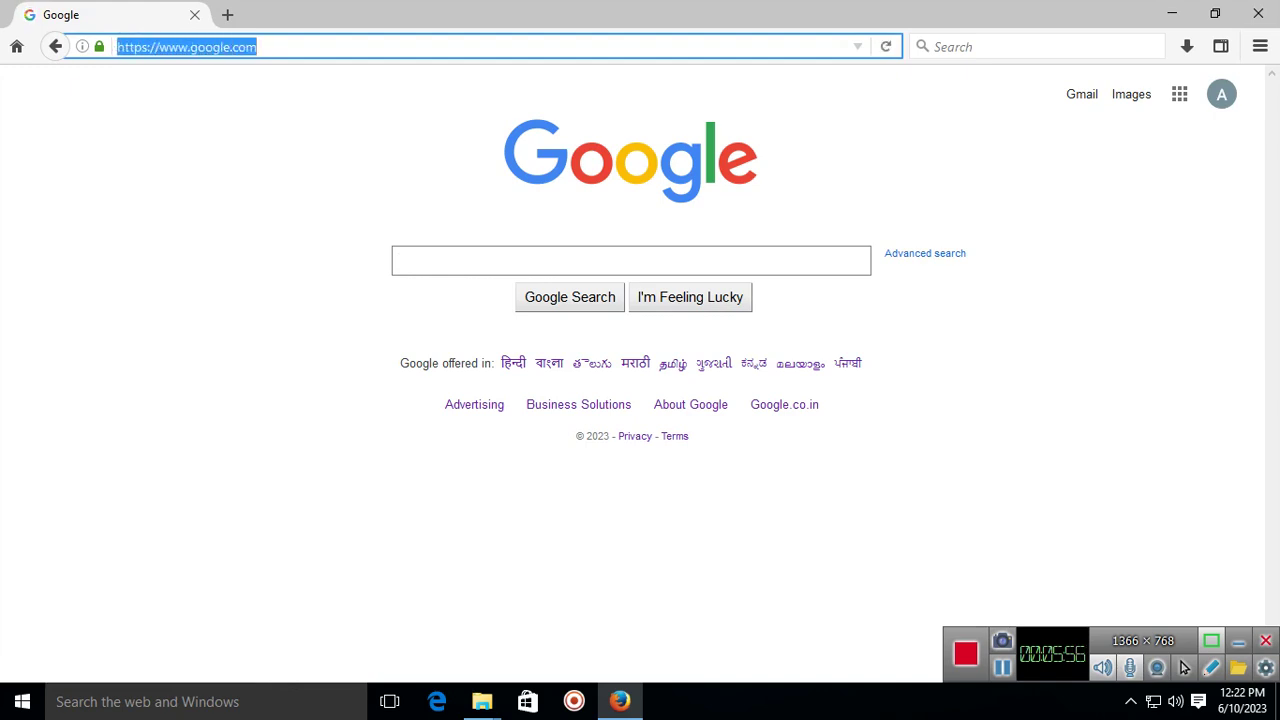
key("End")
key("shift+Home")
key("Menu")
key("Down")
key("Down")
key("Down")
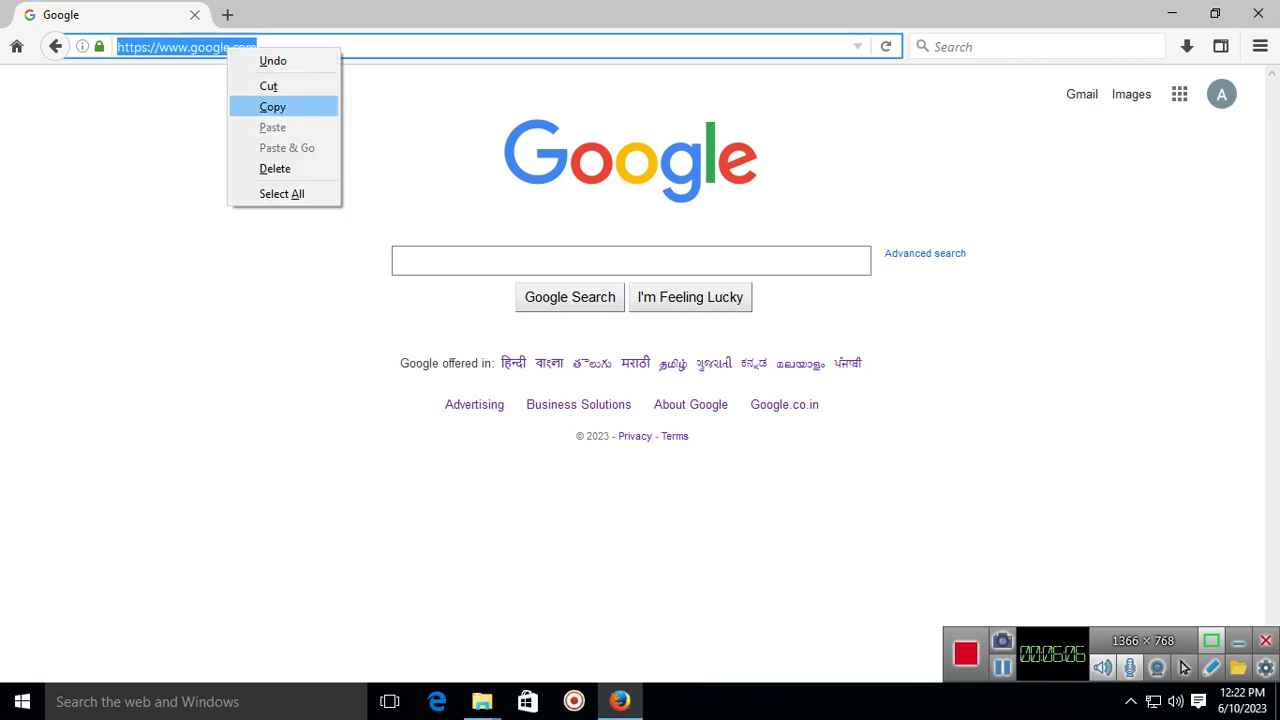
key("Return")
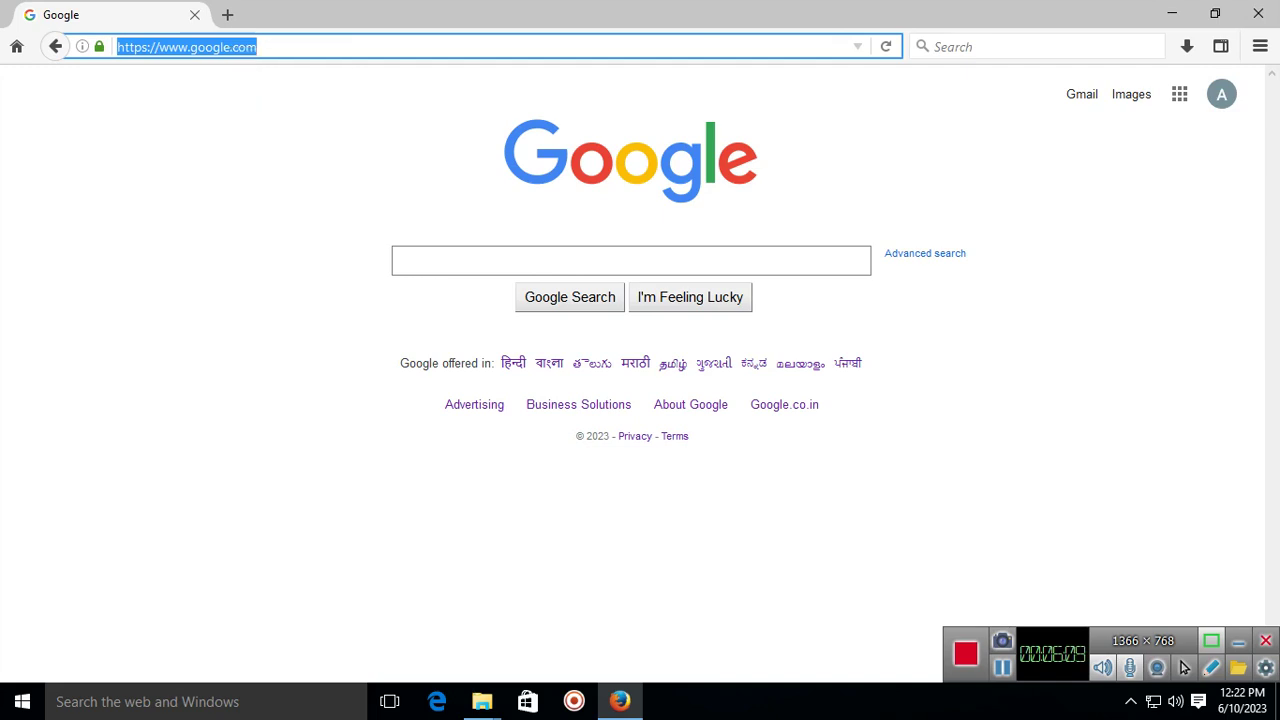
Restore the browser window to a smaller size and open the General options at the Home Page setting.
key("super+Down")
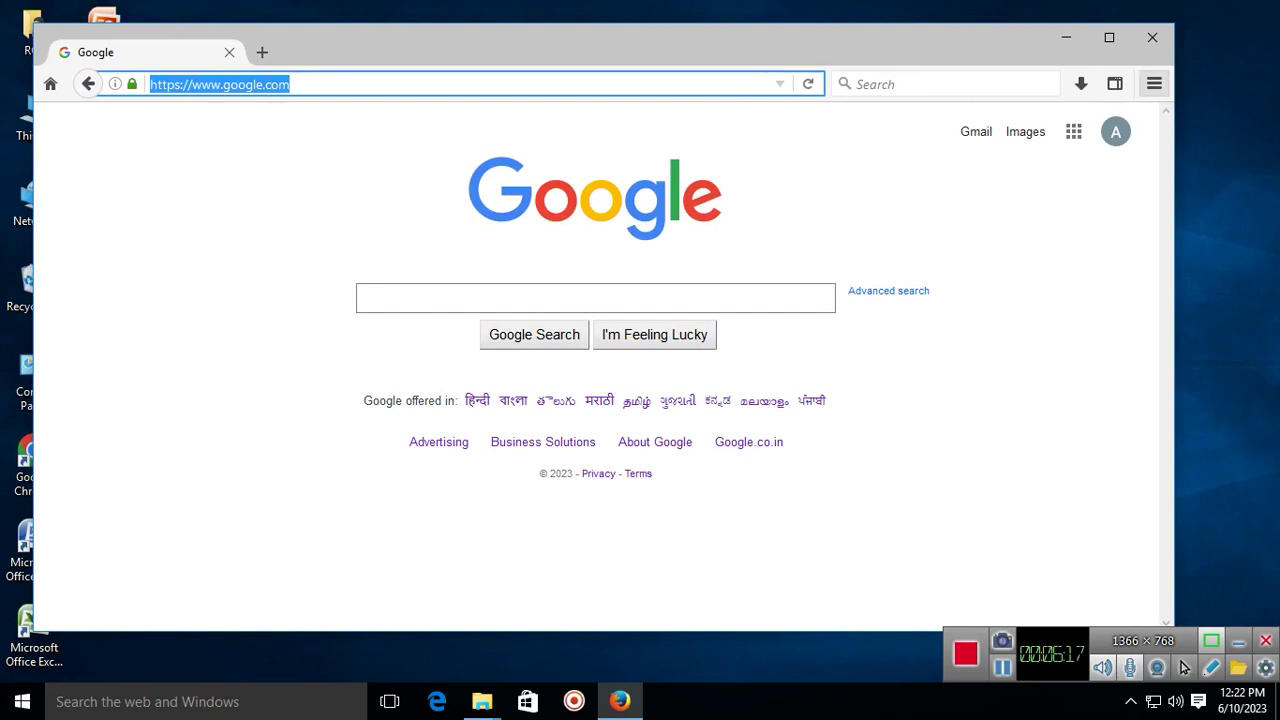
left_click(1154, 84)
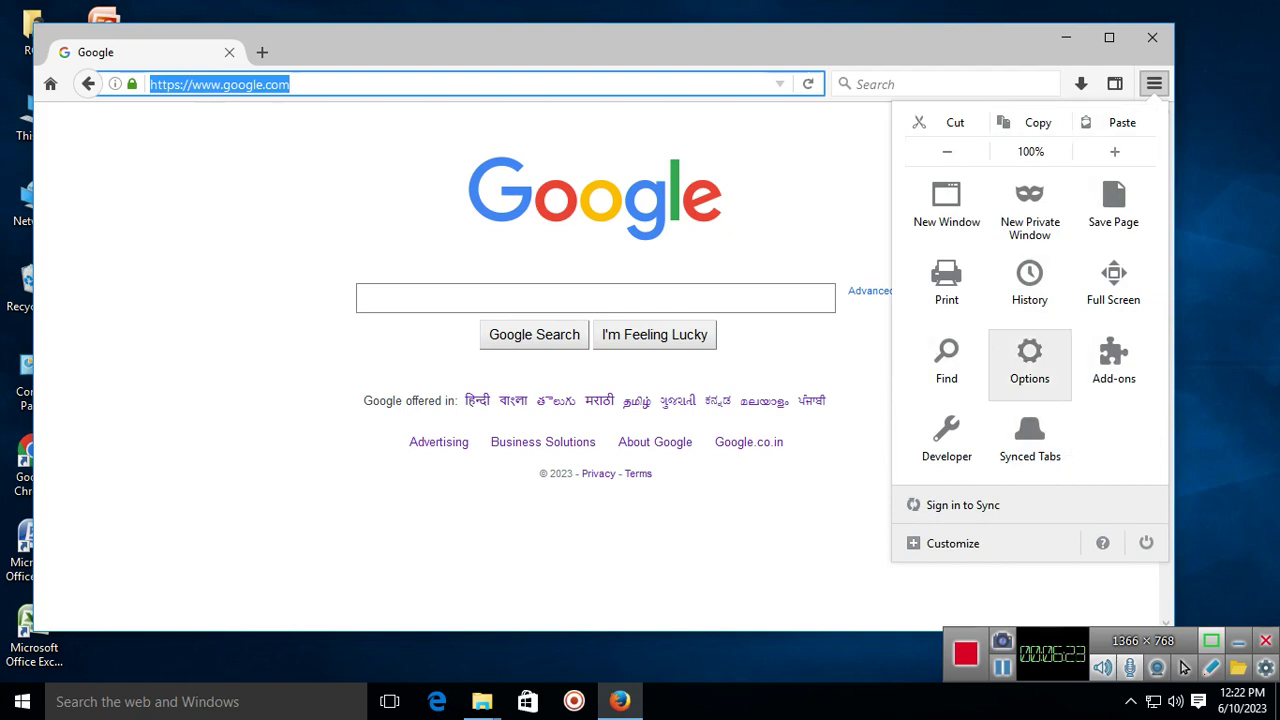
left_click(1029, 363)
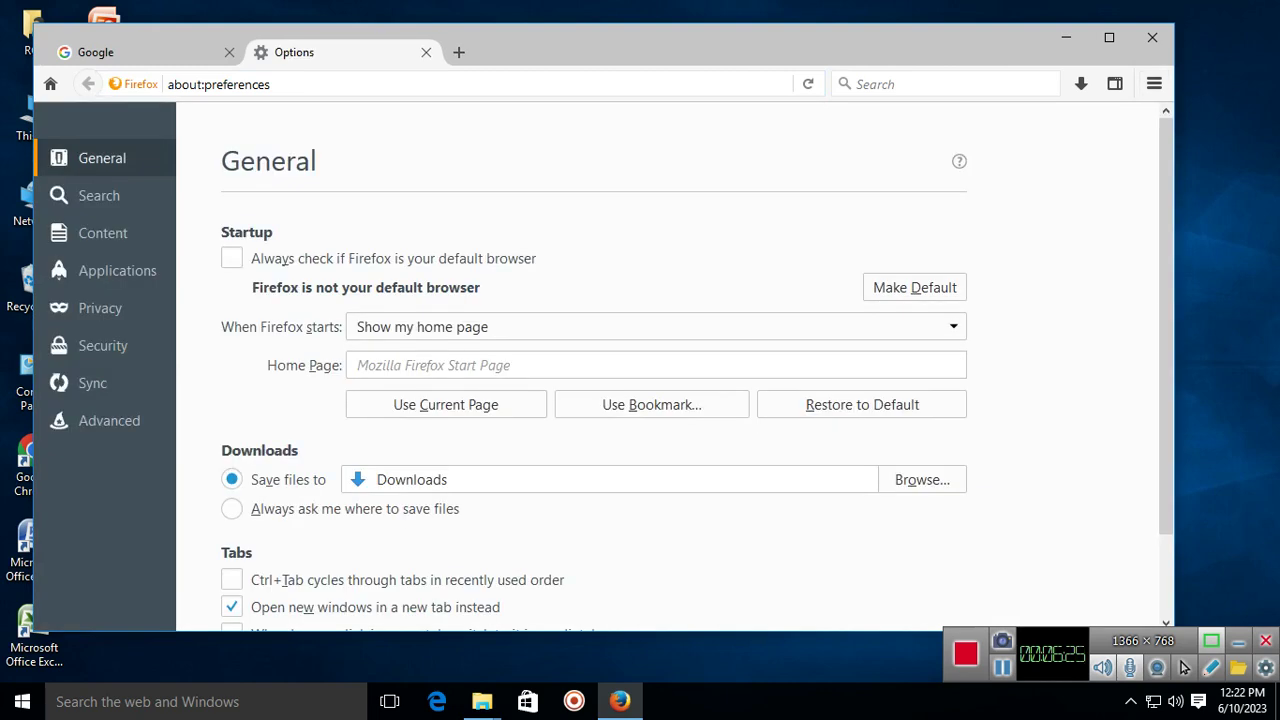
left_click_drag(267, 365, 341, 365)
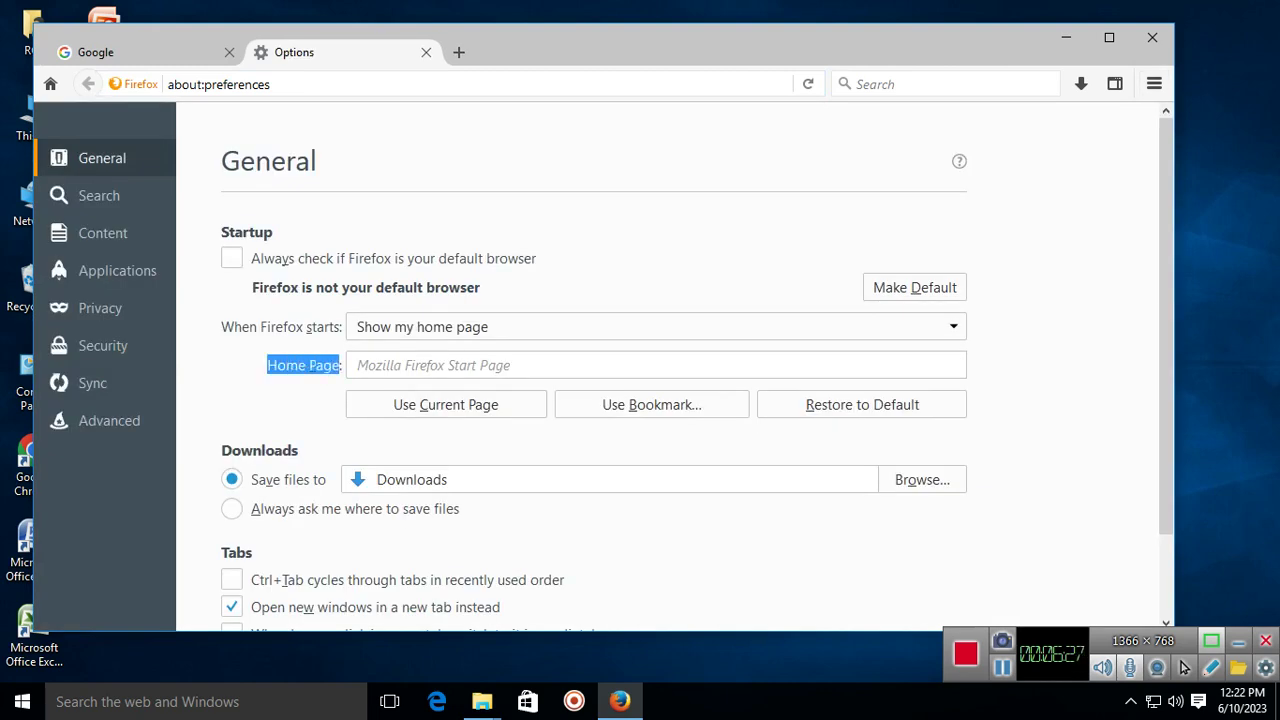
left_click(358, 365)
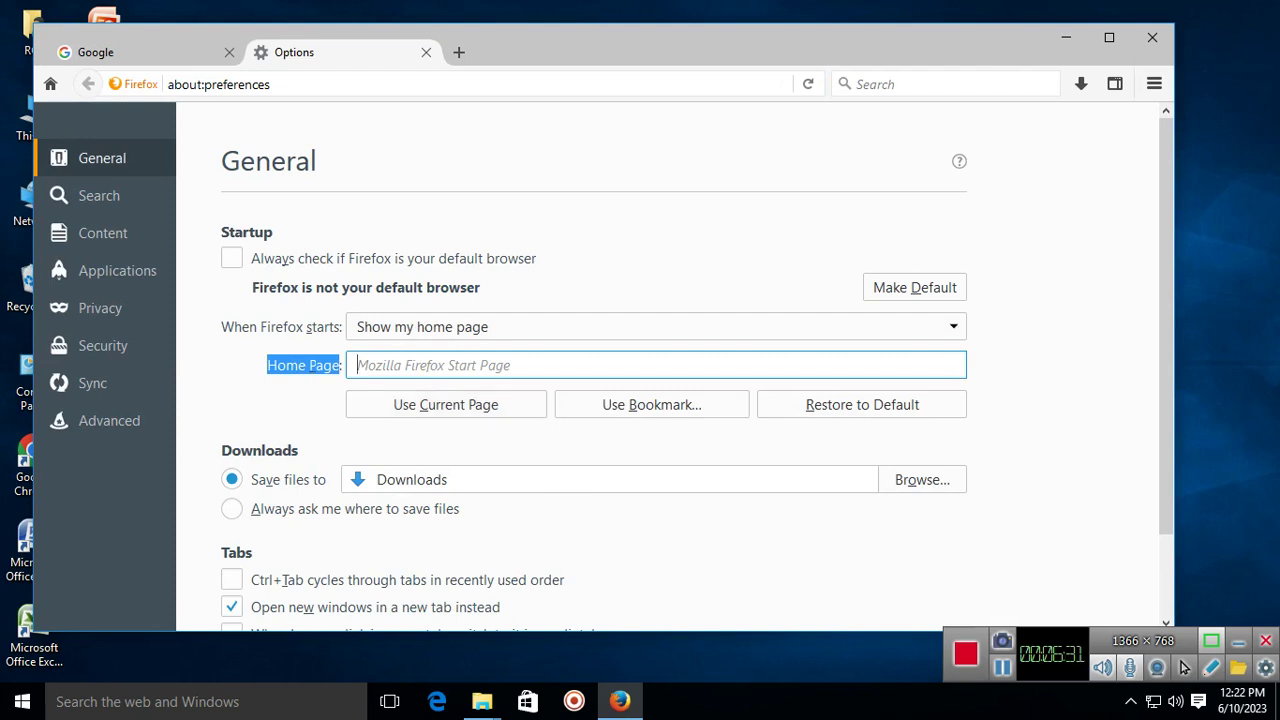
left_click(150, 52)
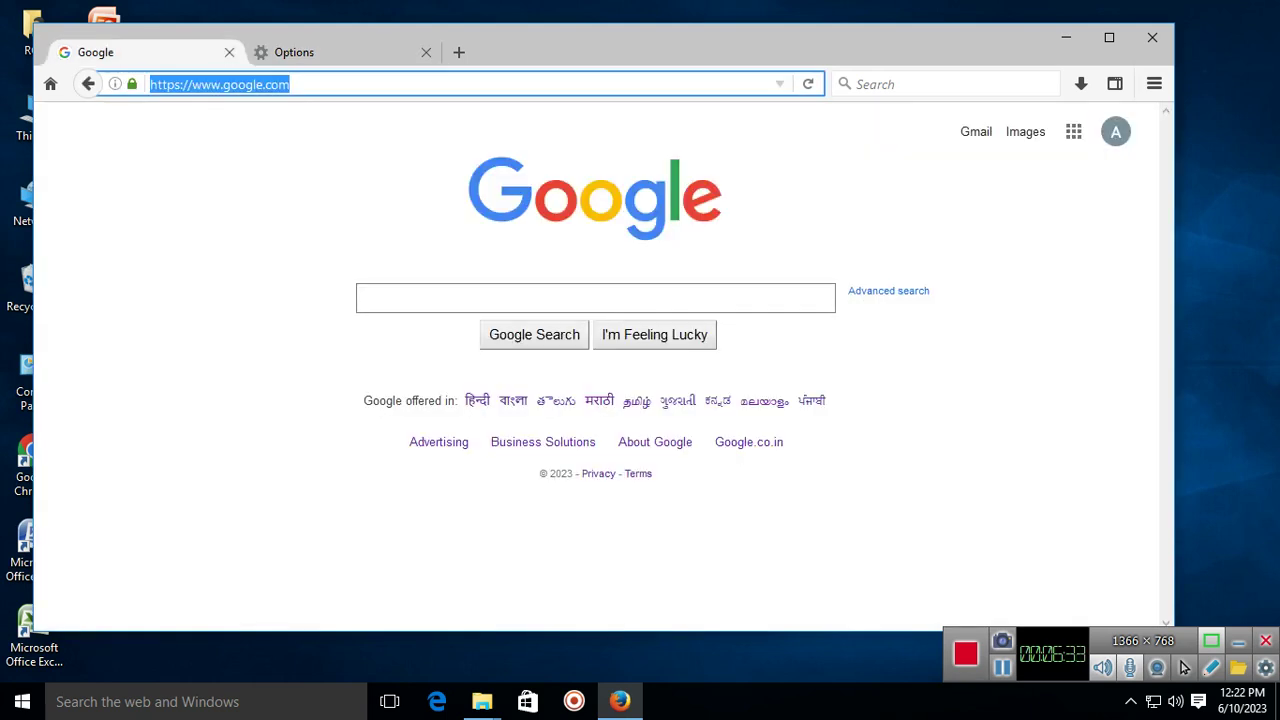
right_click(242, 85)
left_click(287, 146)
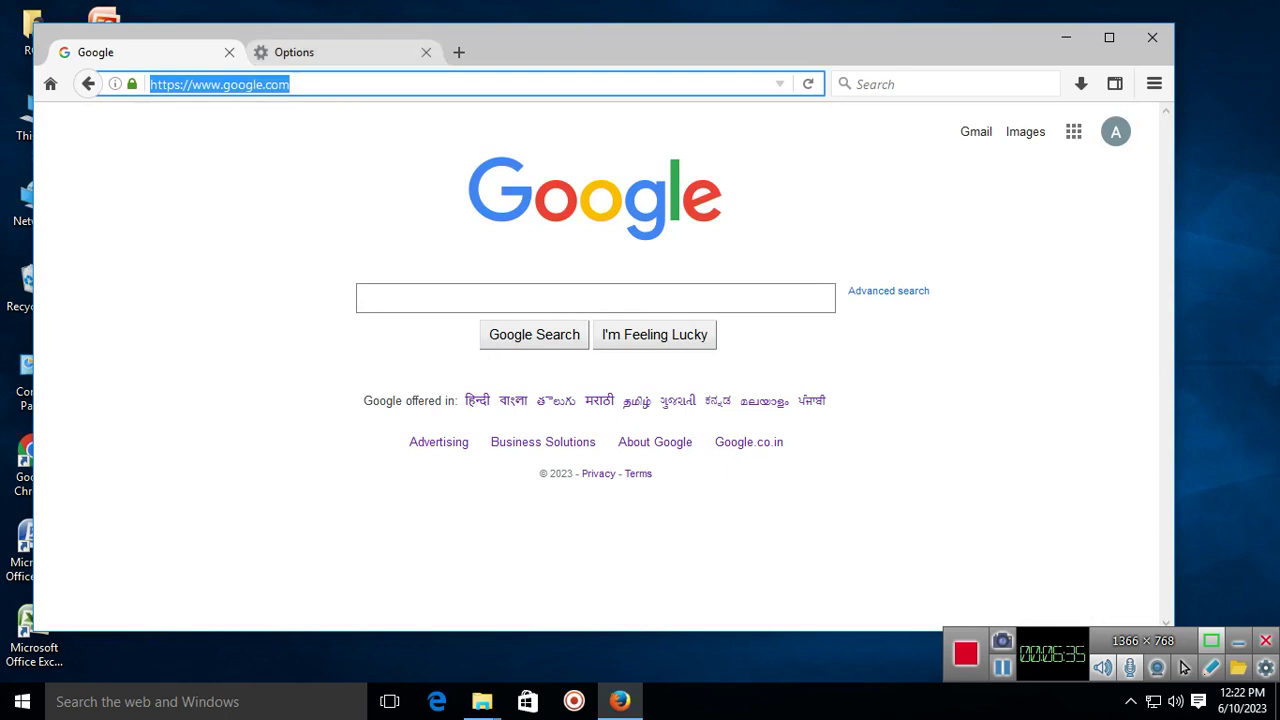
left_click(300, 52)
right_click(477, 367)
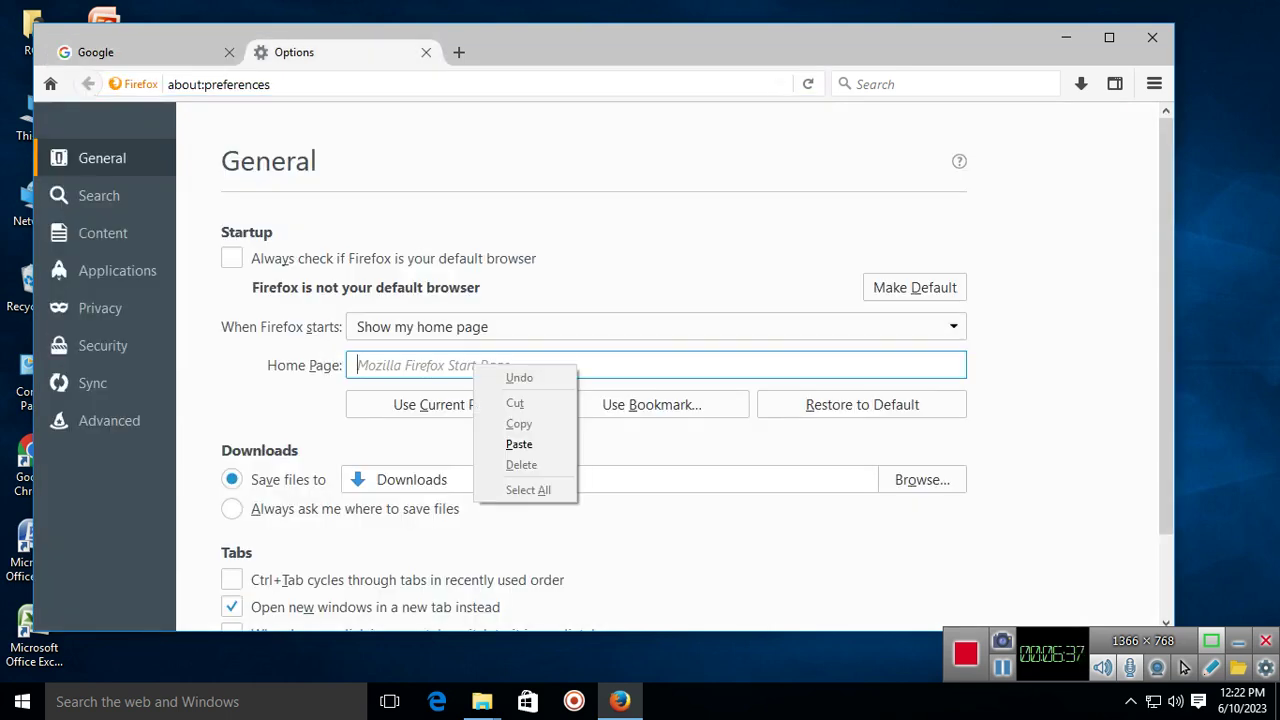
left_click(519, 444)
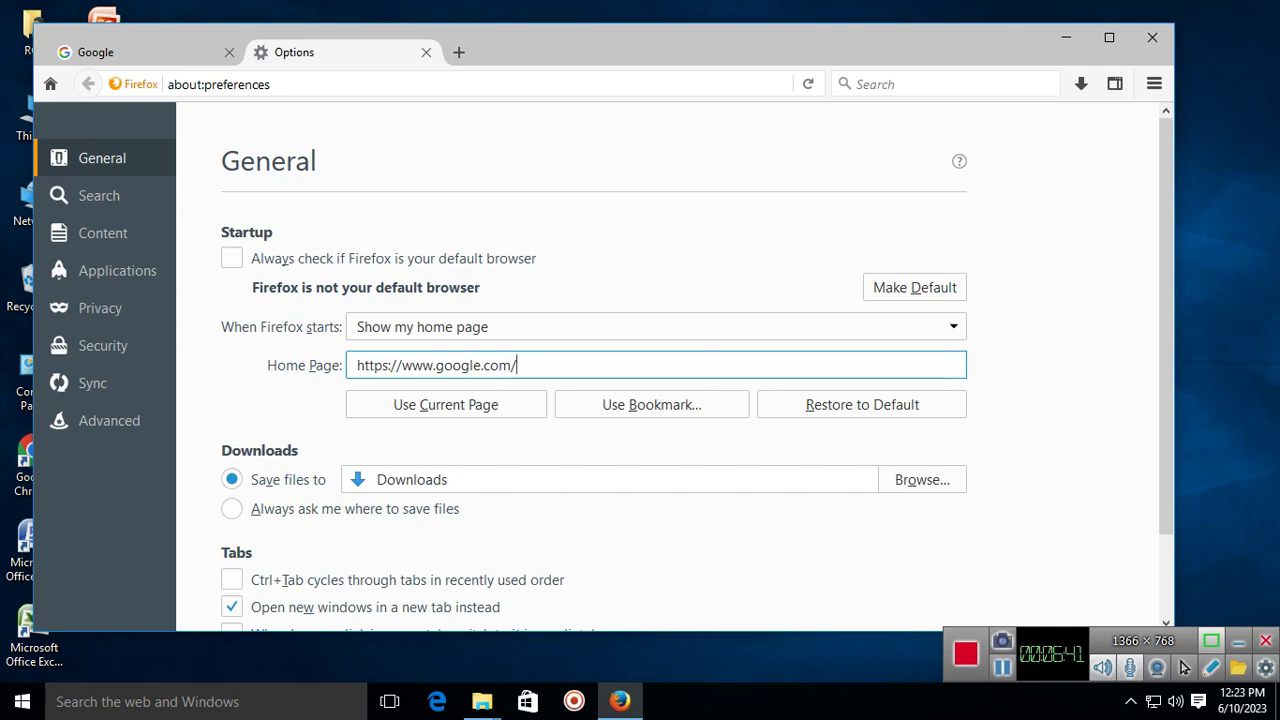
key("BackSpace")
left_click_drag(760, 40, 790, 18)
scroll(700, 350, "down", 1)
scroll(476, 382, "up", 1)
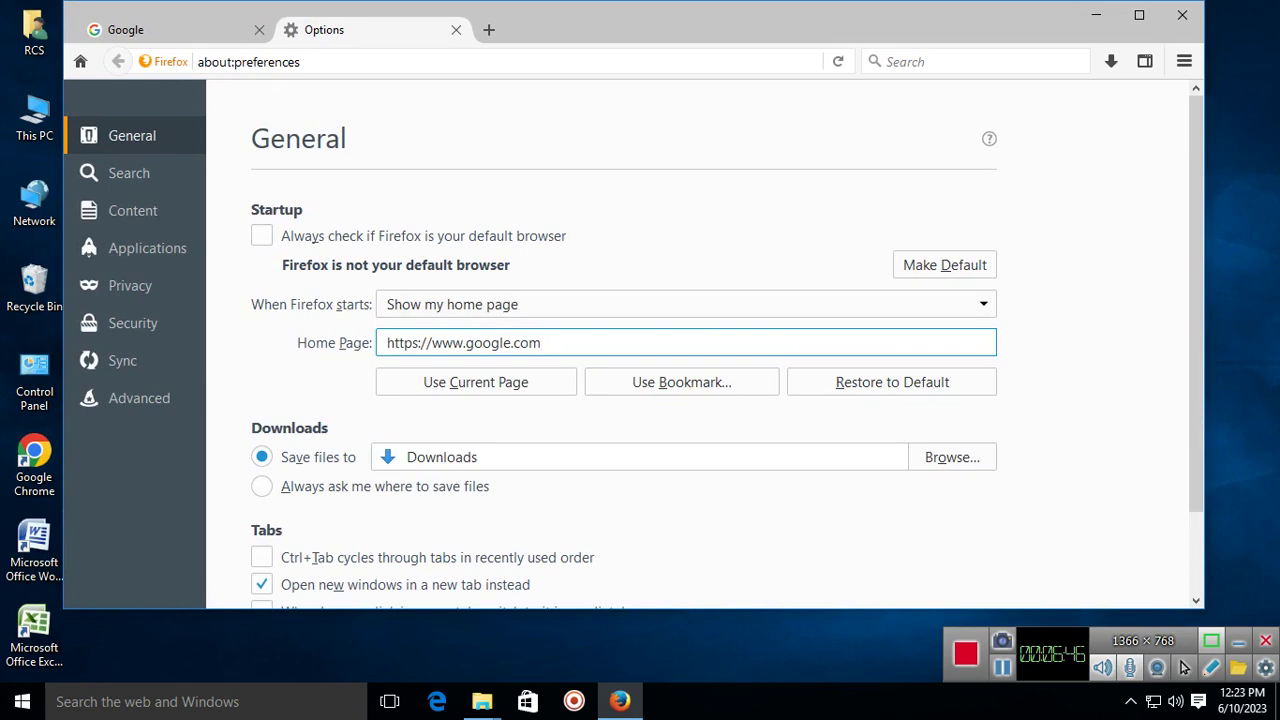
Close Firefox with all its tabs, refresh the desktop, and reopen Mozilla Firefox from its desktop shortcut.
key("alt+F4")
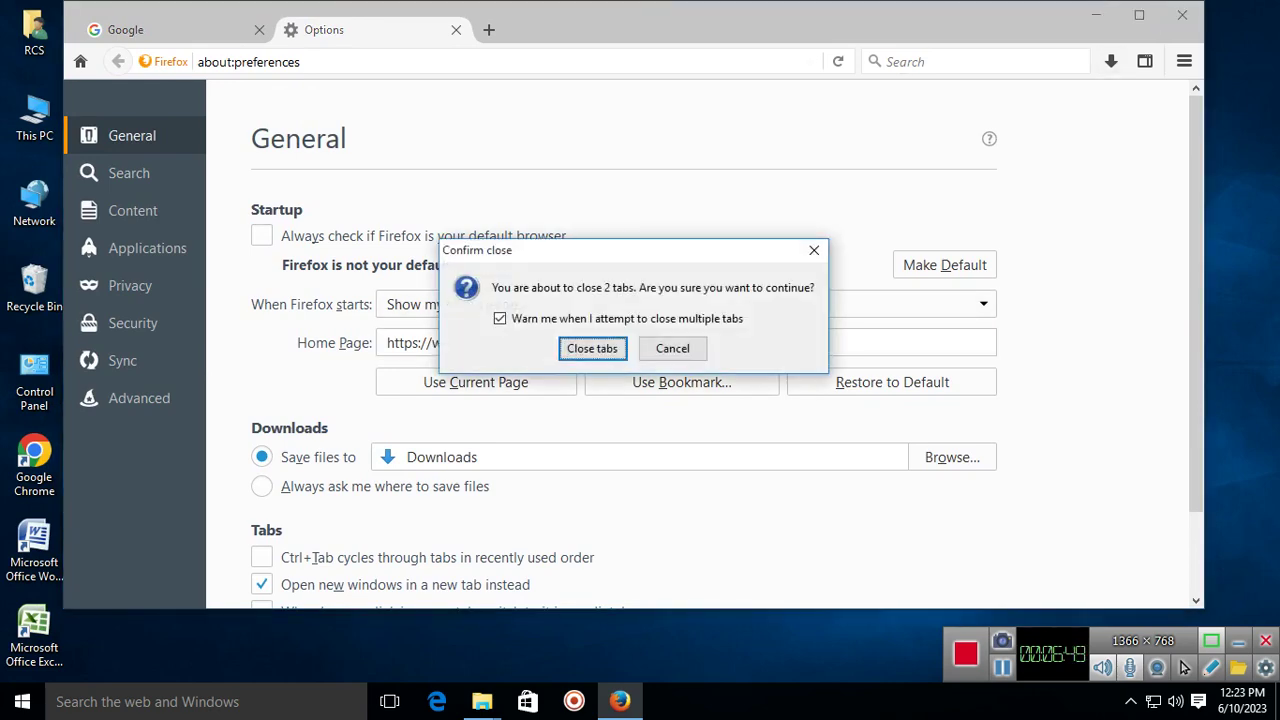
key("Return")
right_click(352, 276)
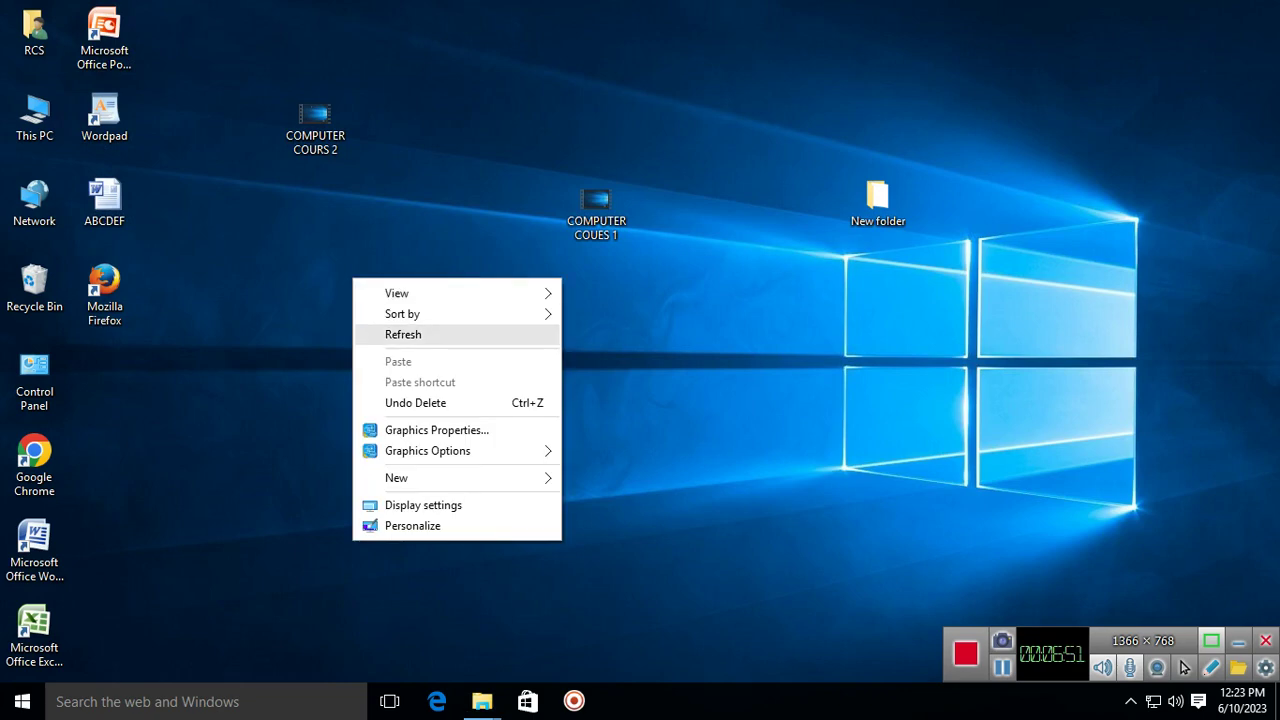
left_click(403, 334)
right_click(124, 295)
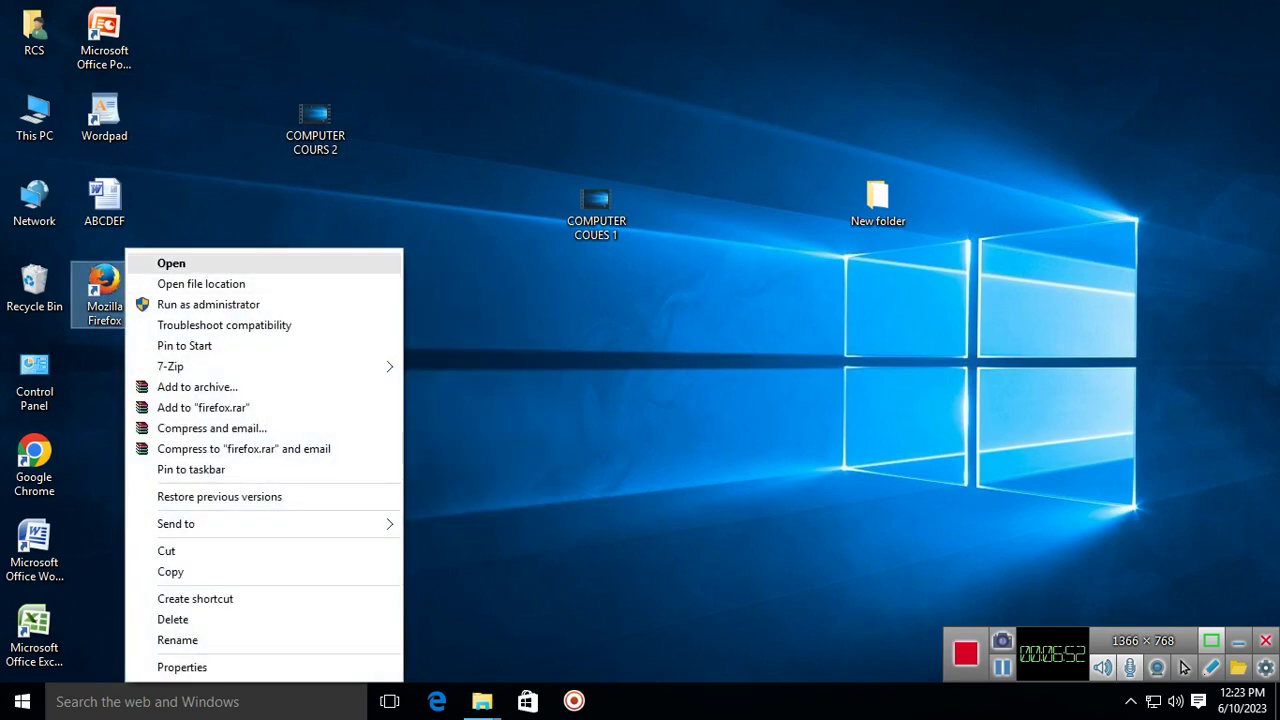
left_click(171, 263)
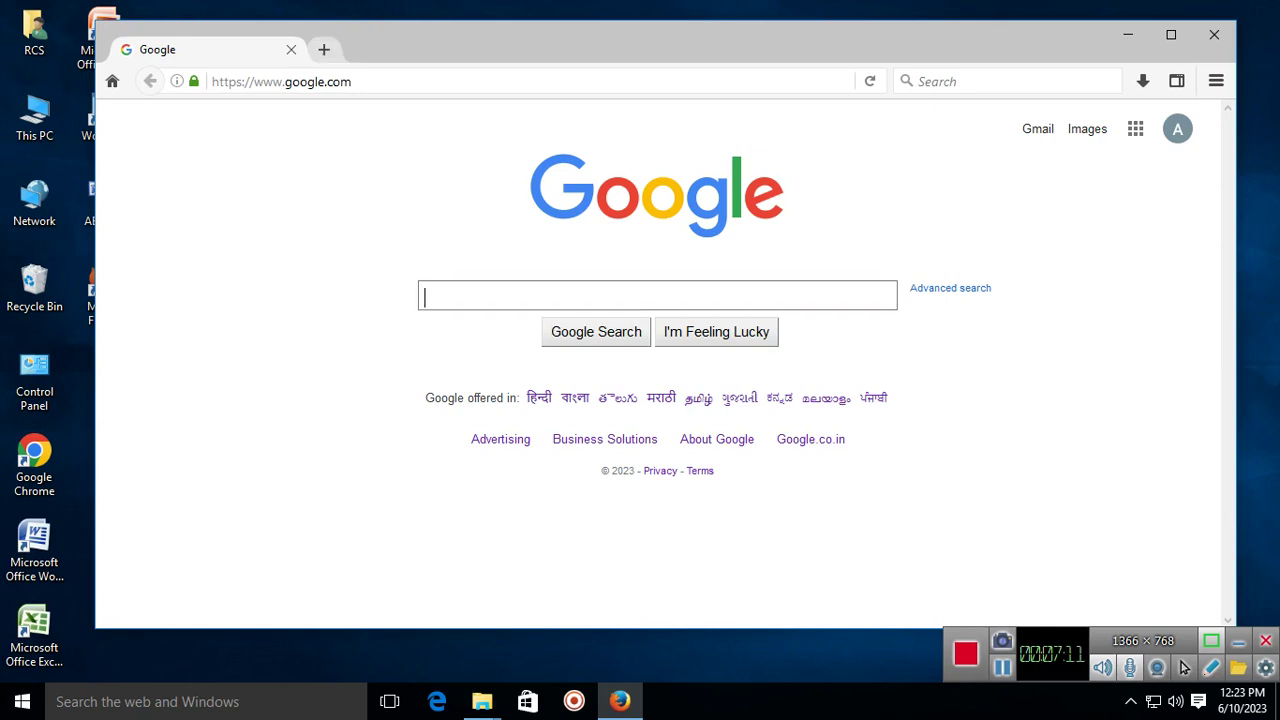
Search Google for "google chrome download" and open the sponsored result "Download Google Chrome - Google Chrome Browser".
left_click_drag(450, 38, 550, 41)
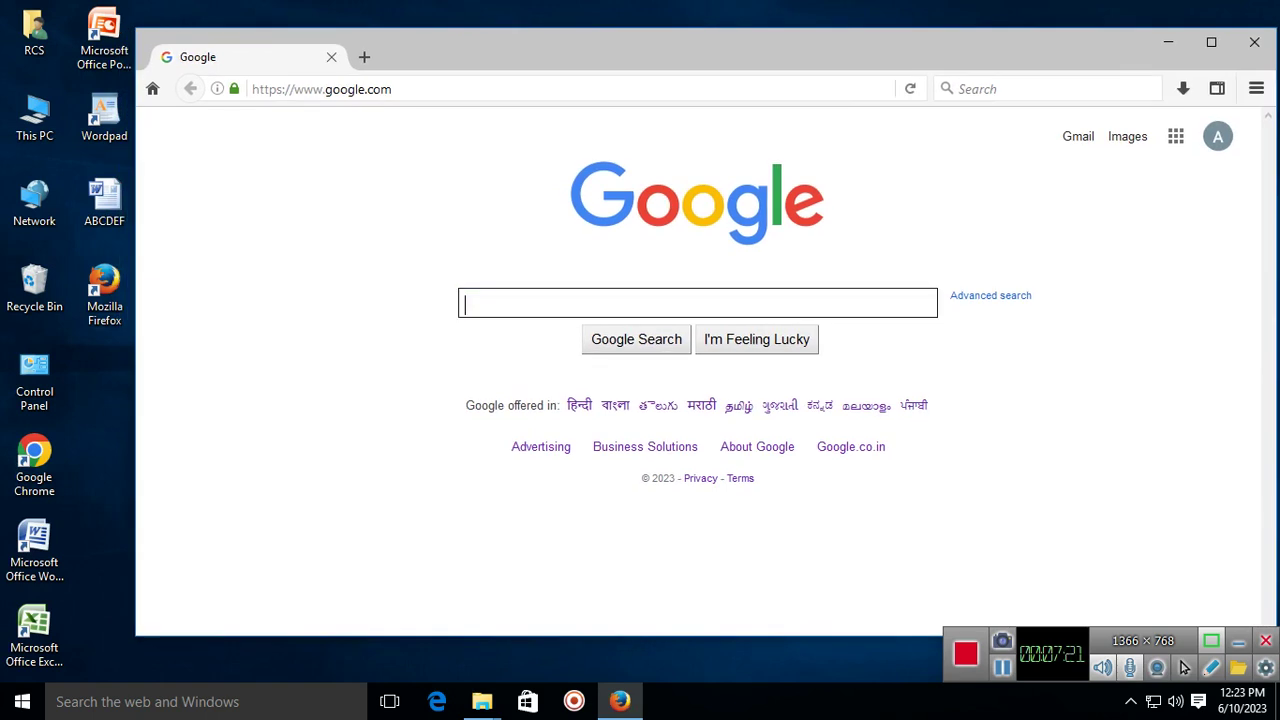
type("GOOGL")
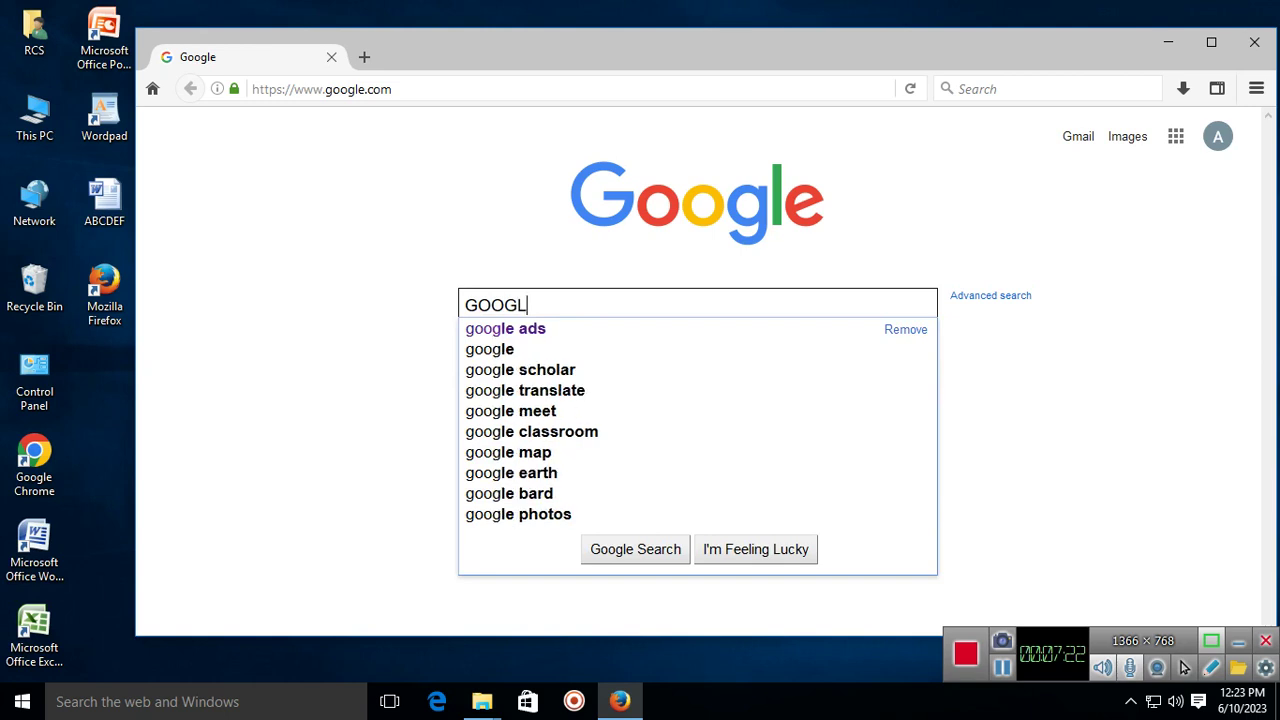
type("E CHROM")
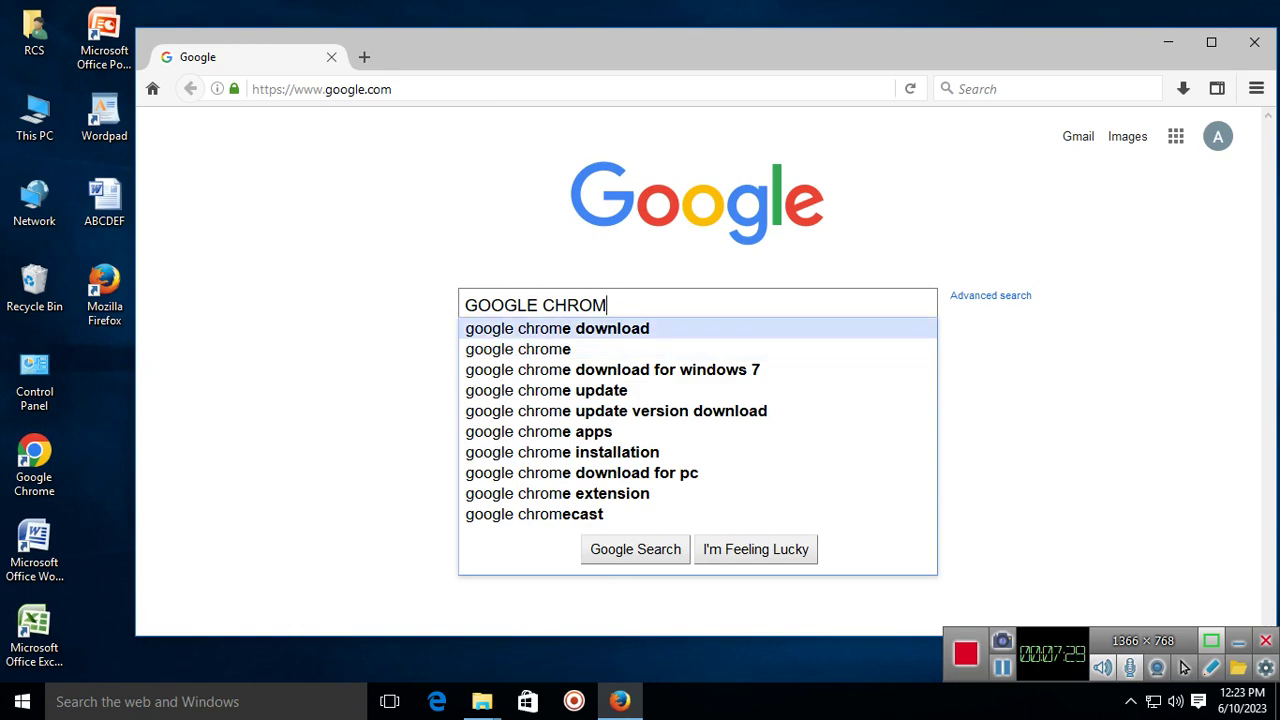
left_click(557, 328)
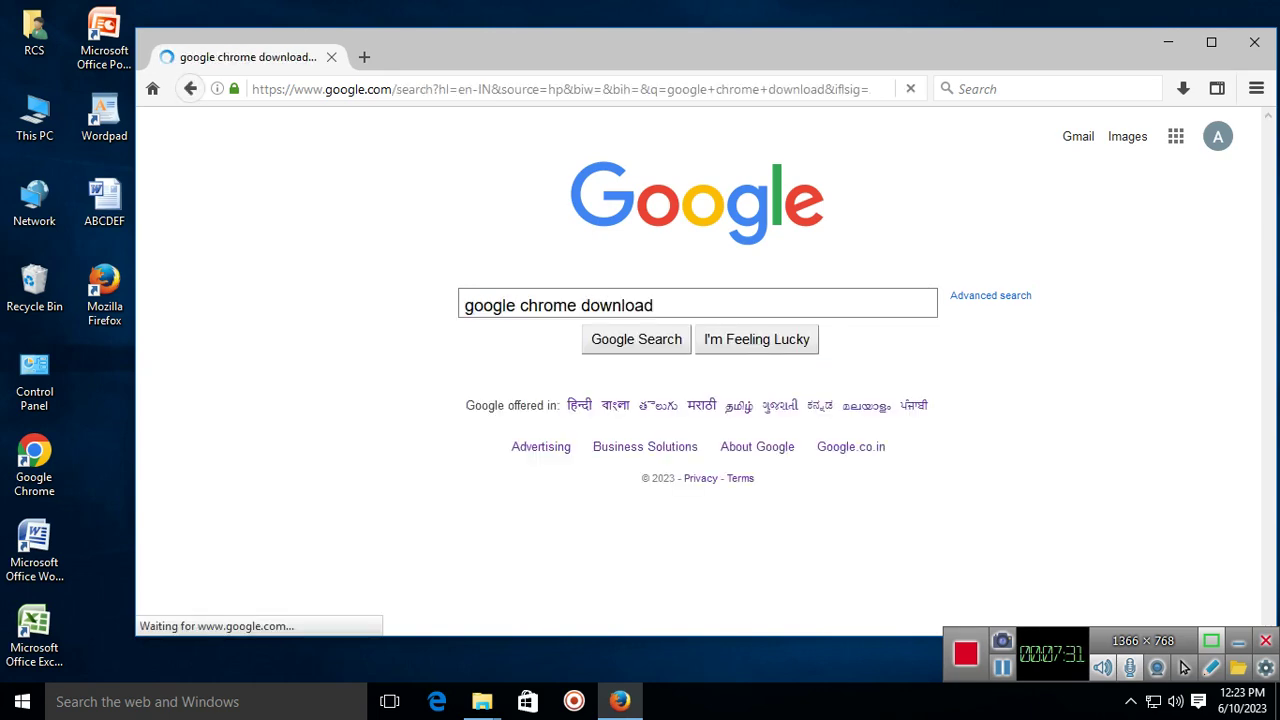
scroll(700, 370, "down", 2)
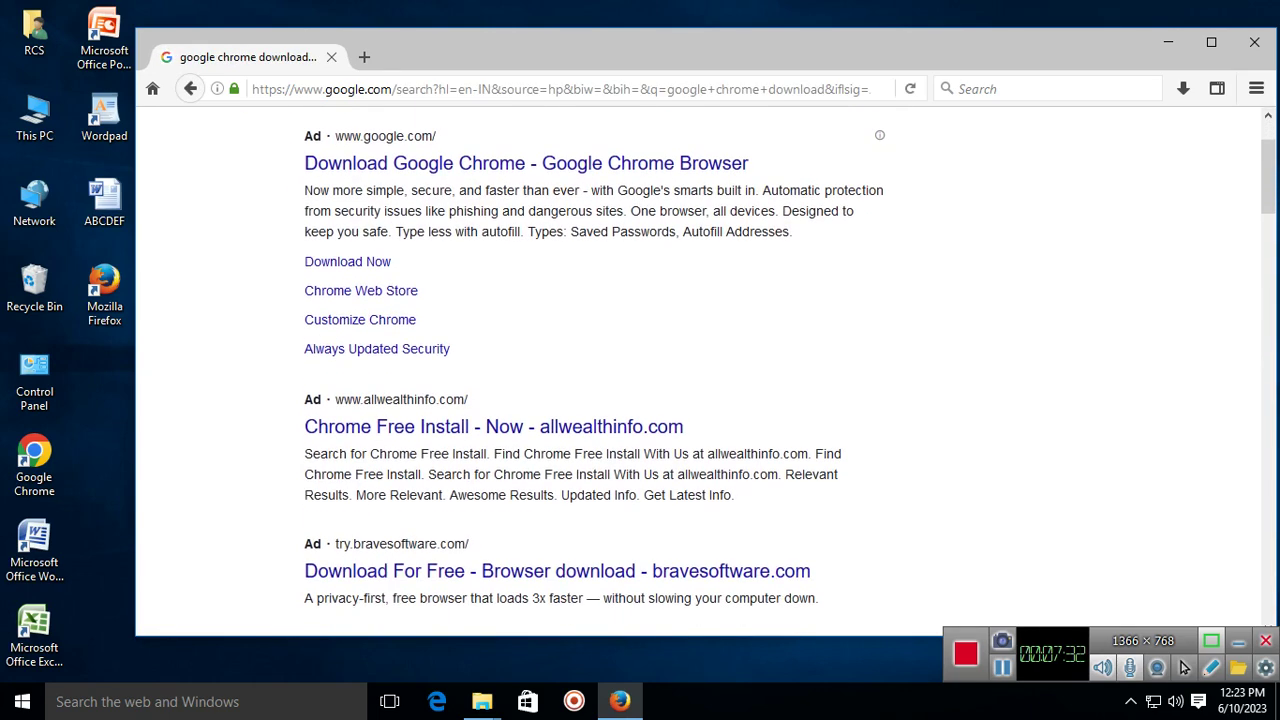
scroll(700, 370, "up", 2)
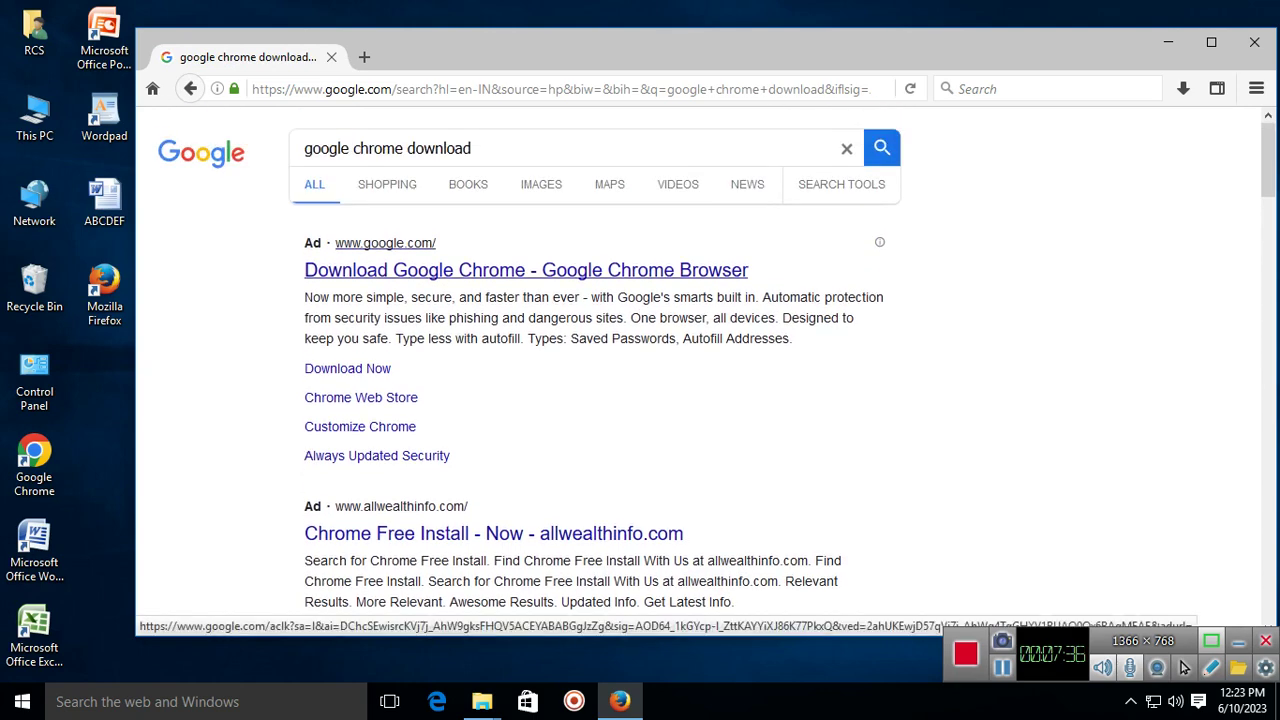
left_click(338, 270)
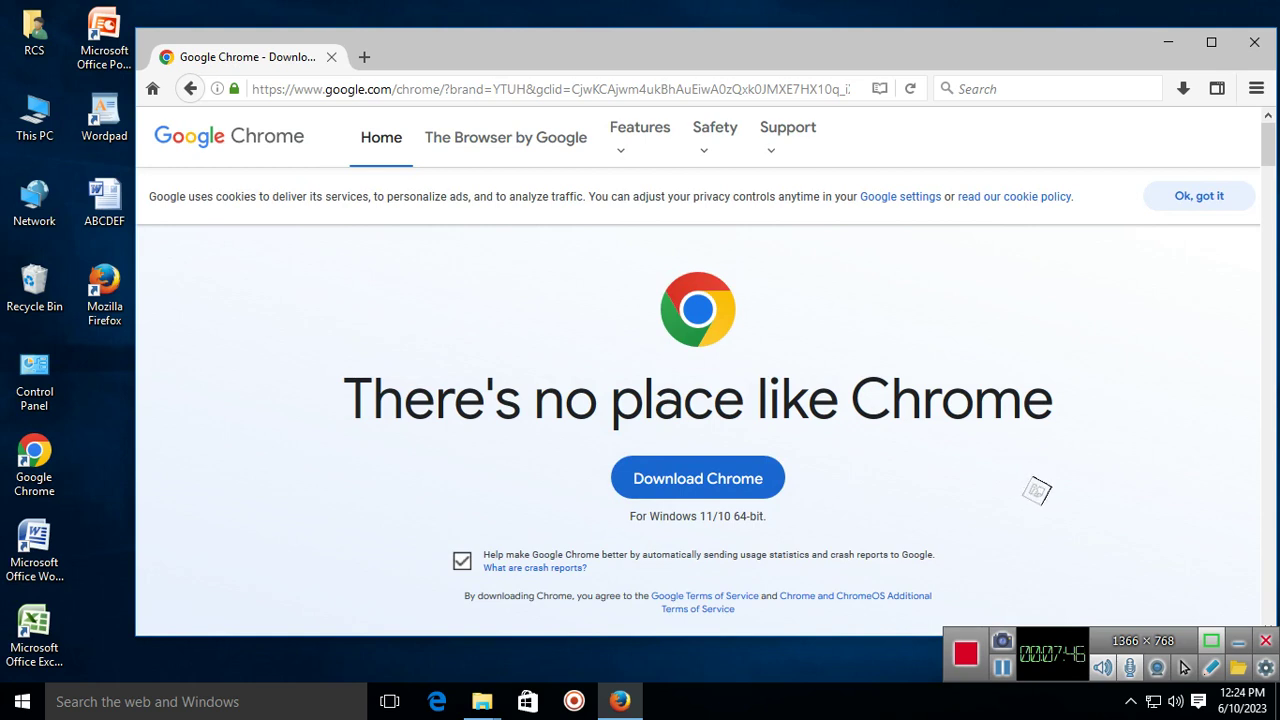
Download Chrome from its download page and save the ChromeSetup.exe file.
key("Return")
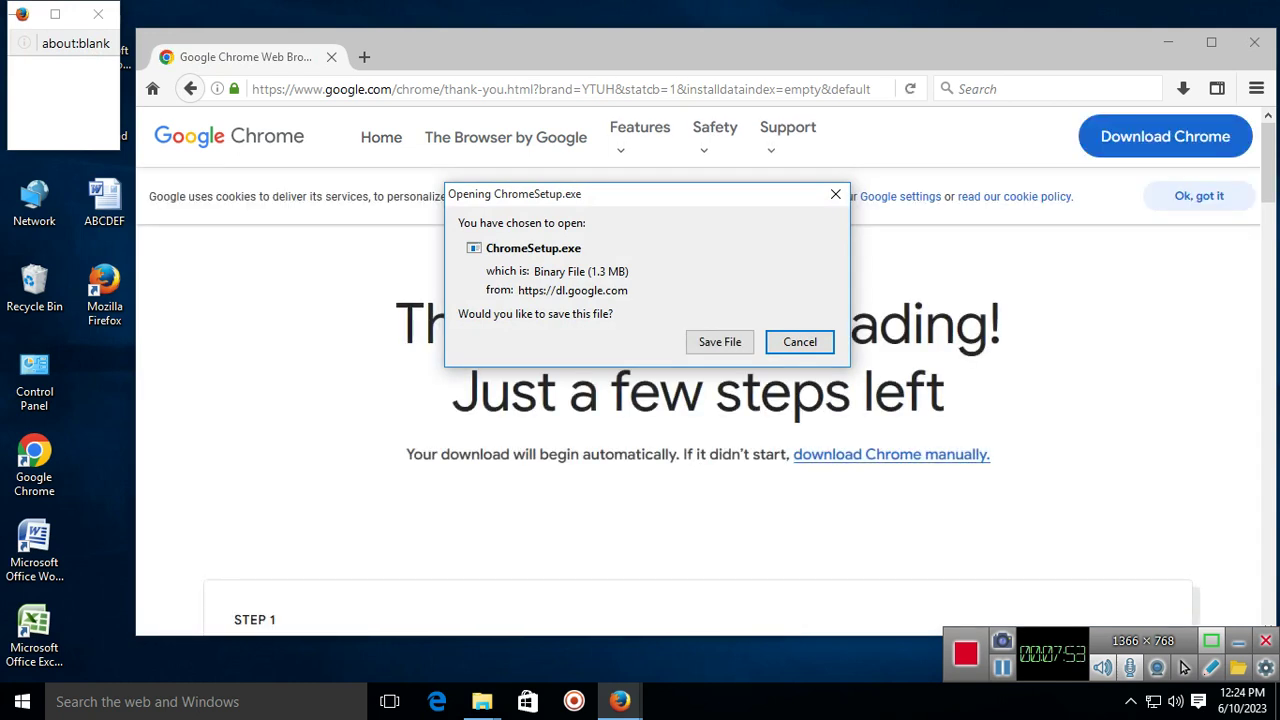
key("Tab")
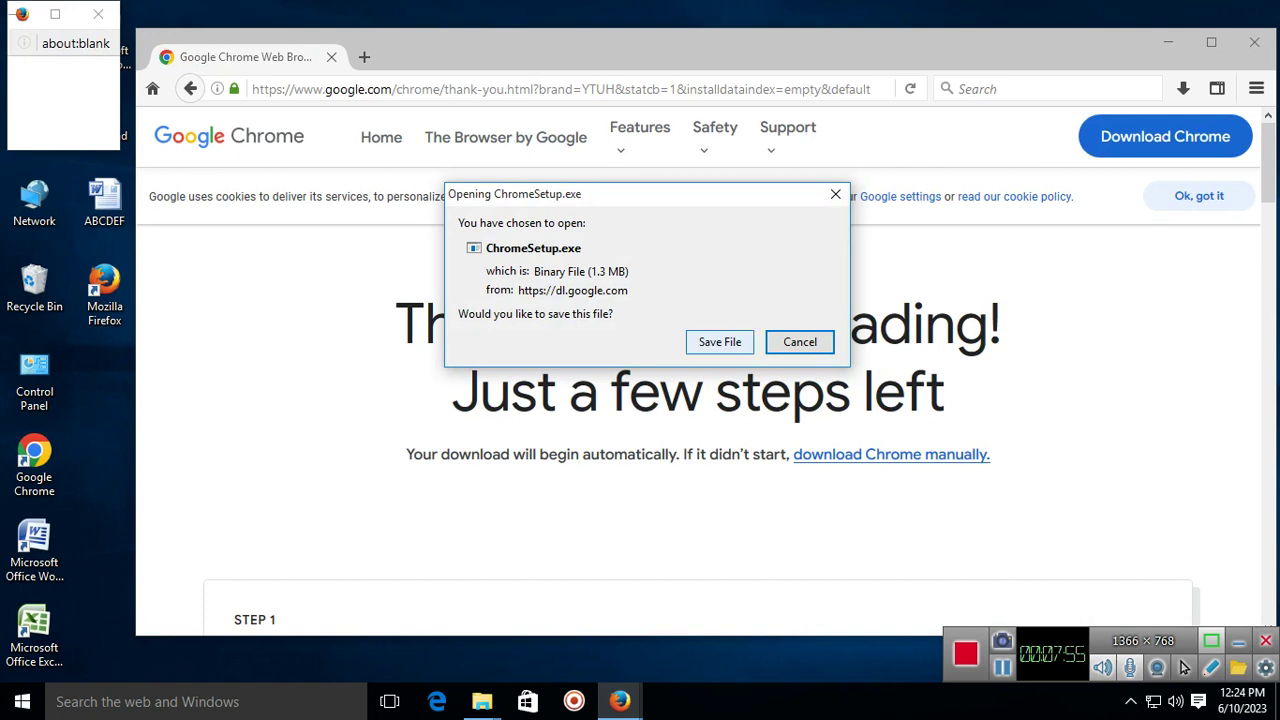
key("Return")
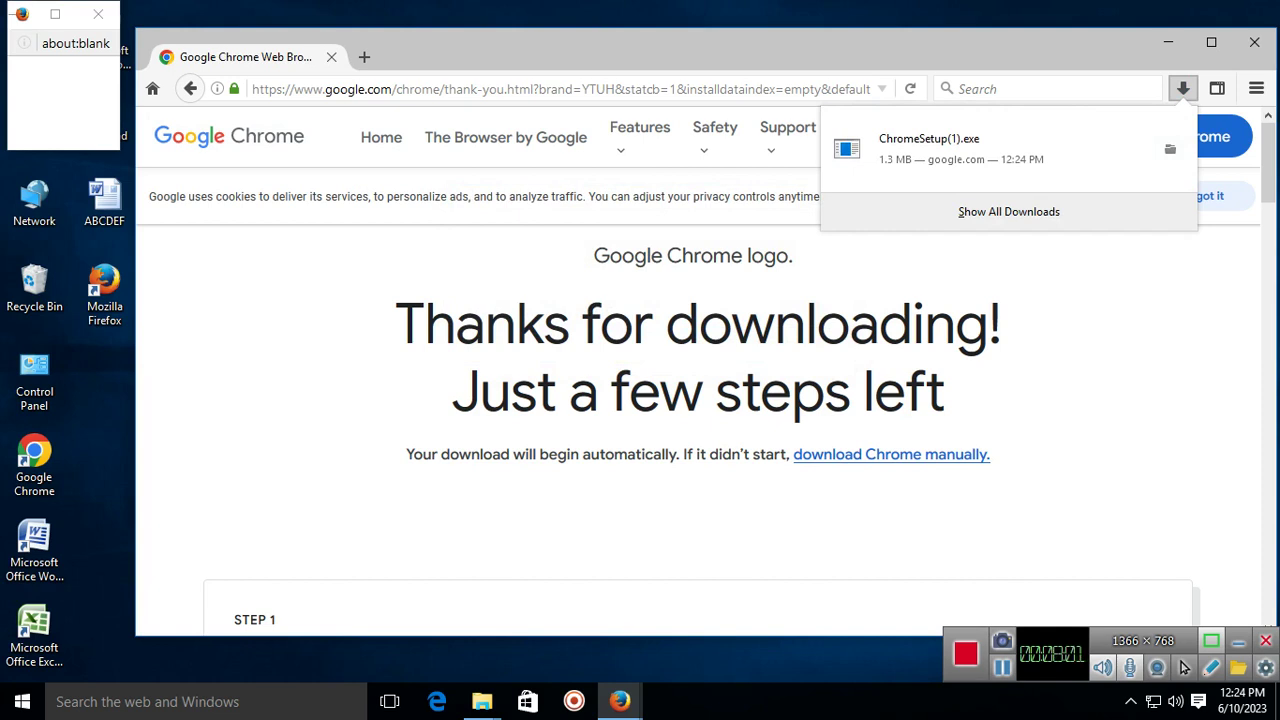
key("Escape")
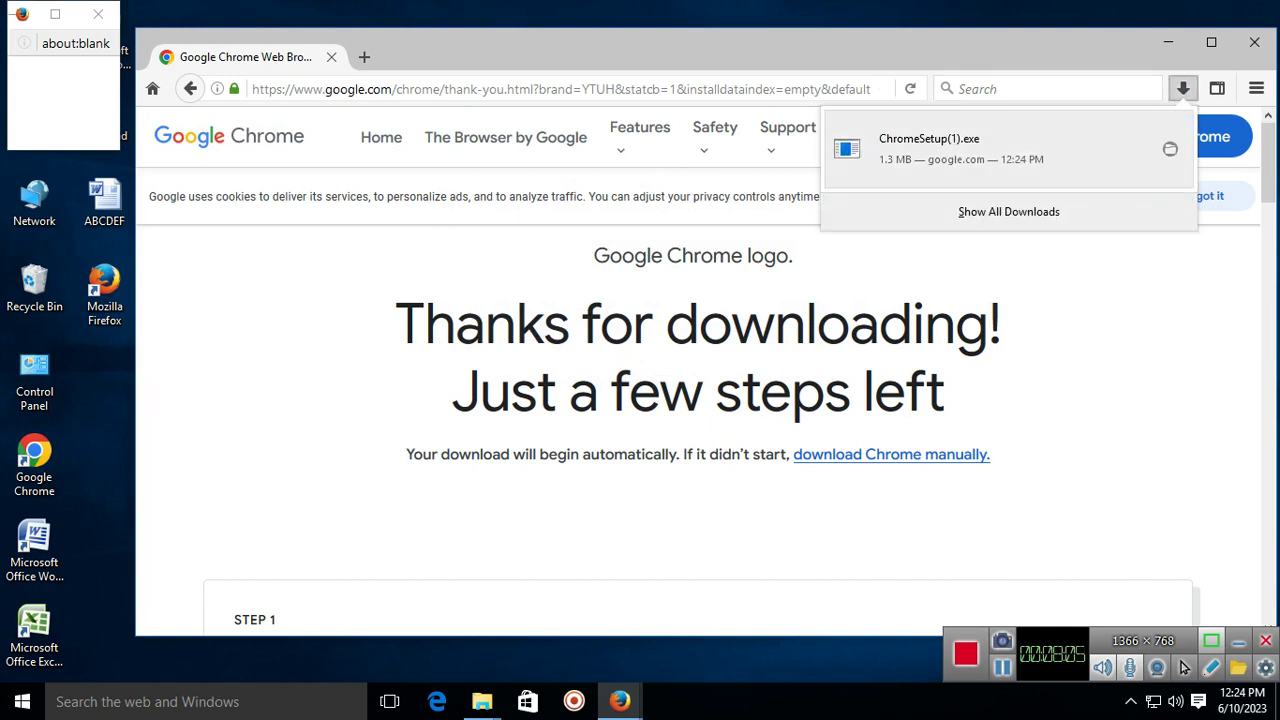
Open the folder containing the downloaded ChromeSetup(1).exe from the recent downloads list.
right_click(940, 144)
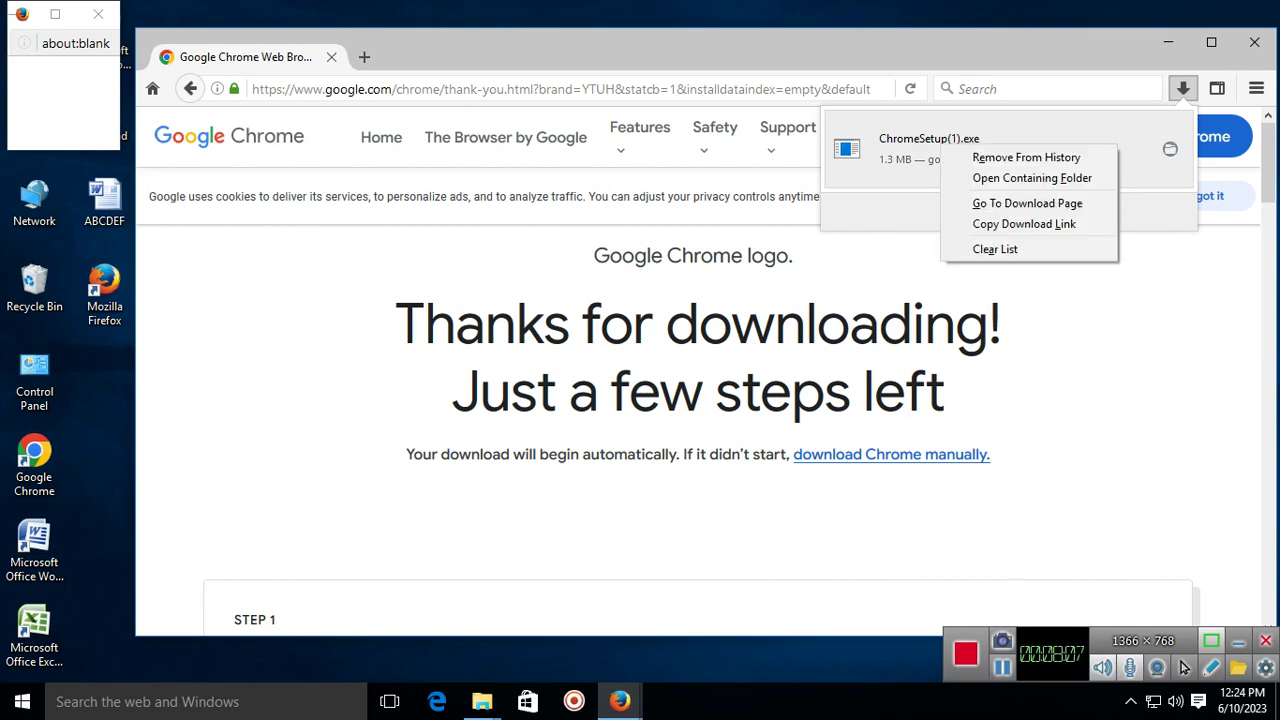
key("Down")
key("Down")
key("Return")
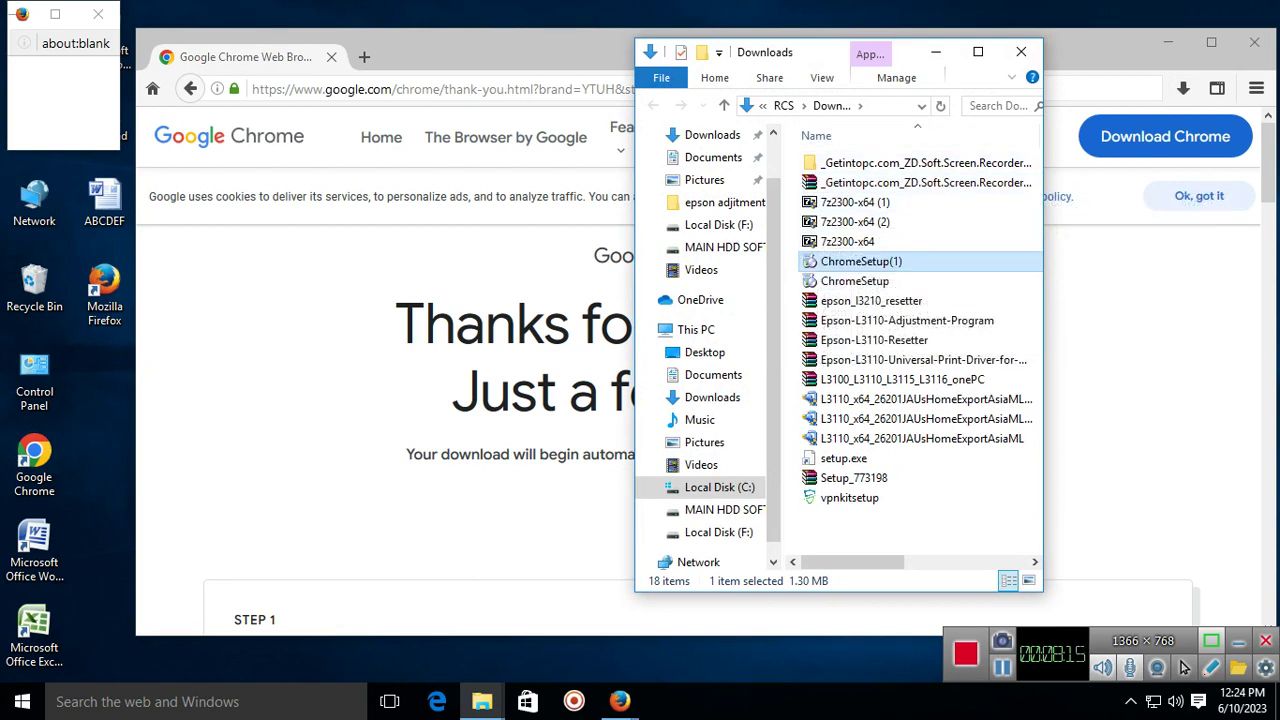
Run the ChromeSetup(1) installer from the Downloads folder.
key("shift+F10")
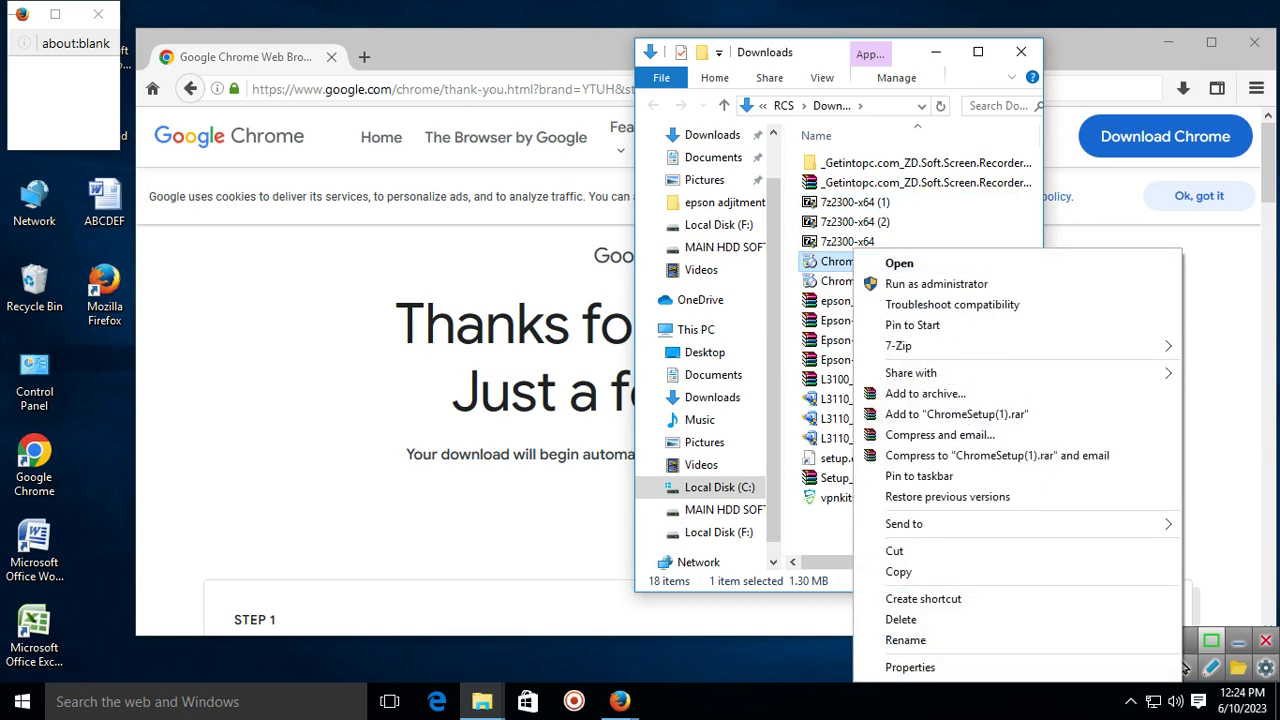
right_click(837, 261)
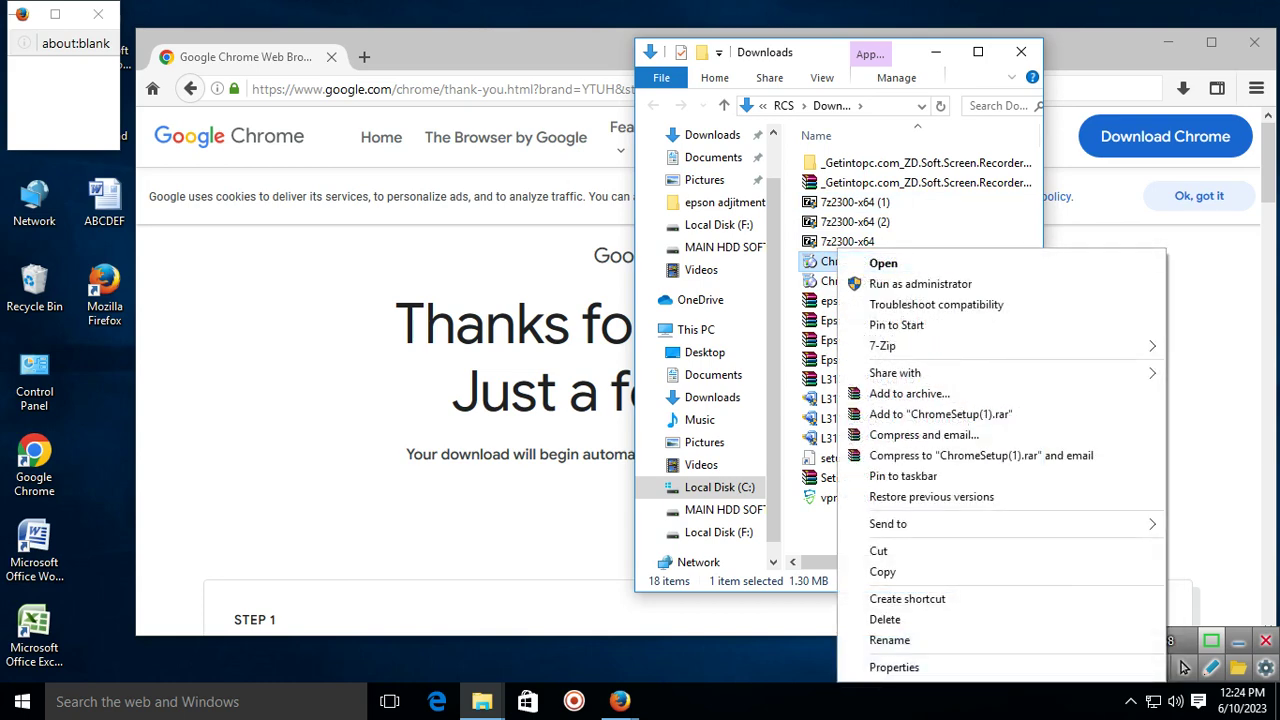
key("Down")
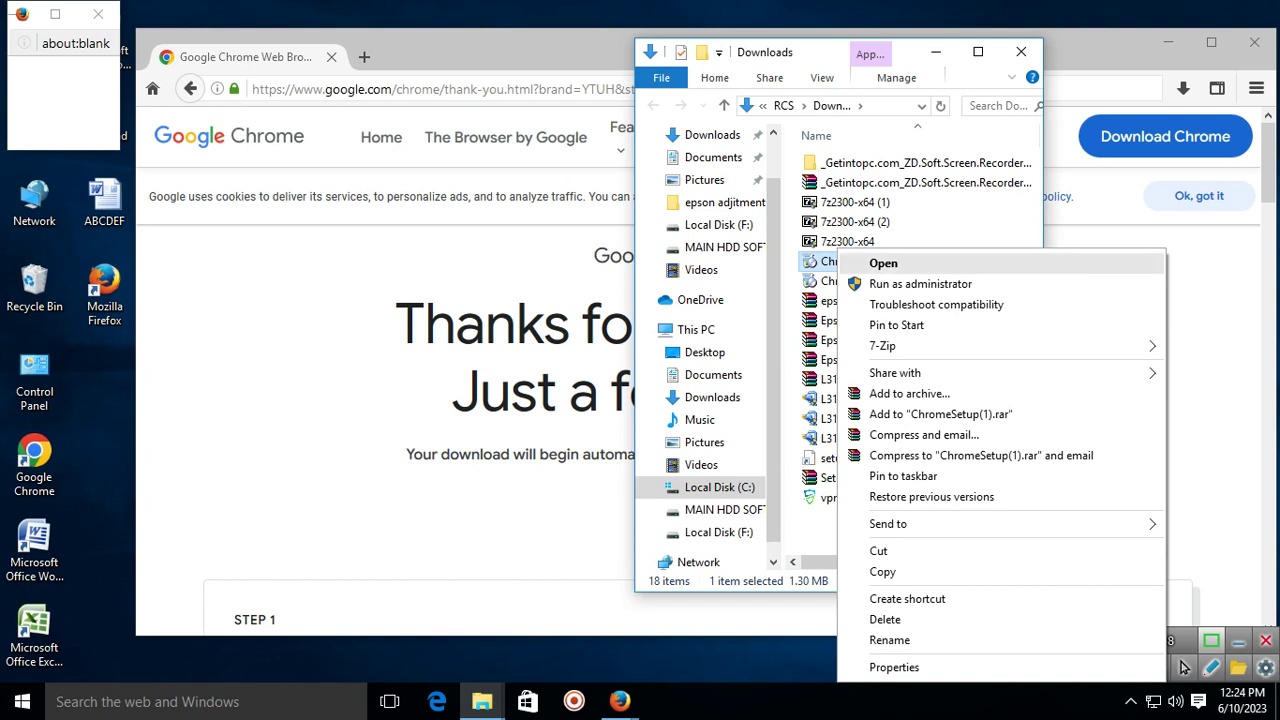
key("Return")
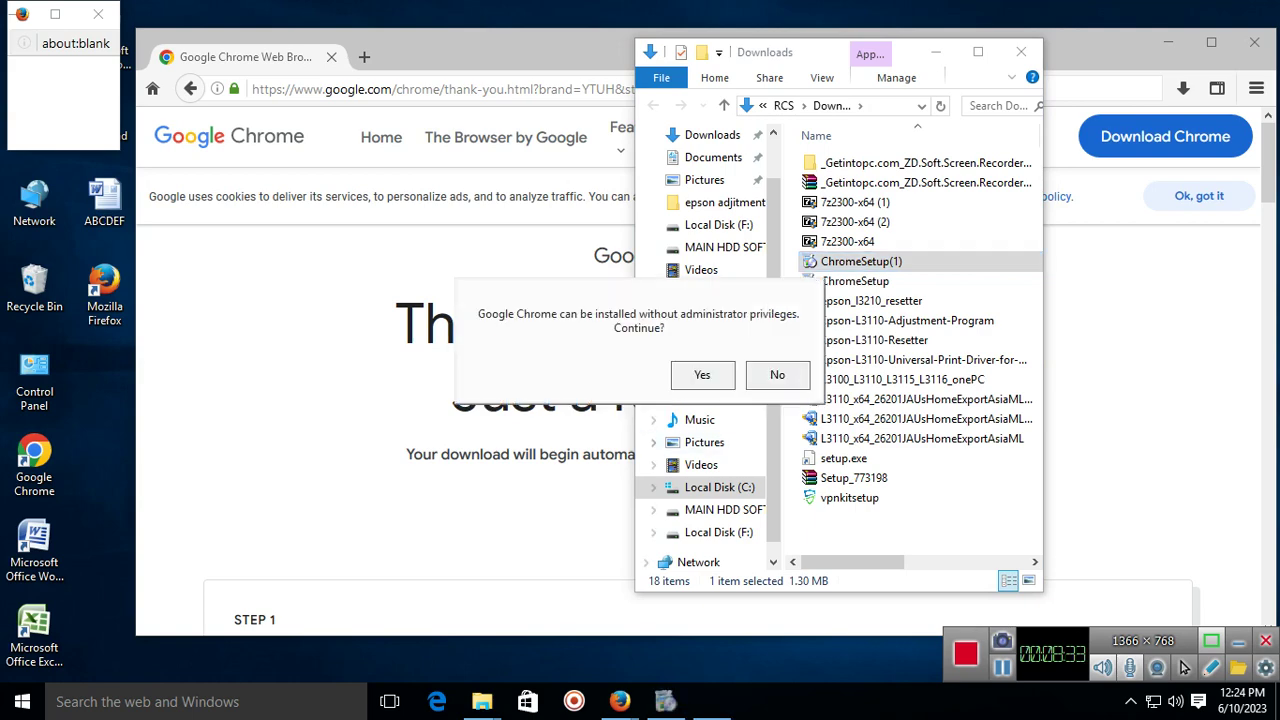
Continue the Google Chrome installation without administrator privileges and close Chrome's welcome window.
left_click_drag(423, 306, 423, 427)
key("Return")
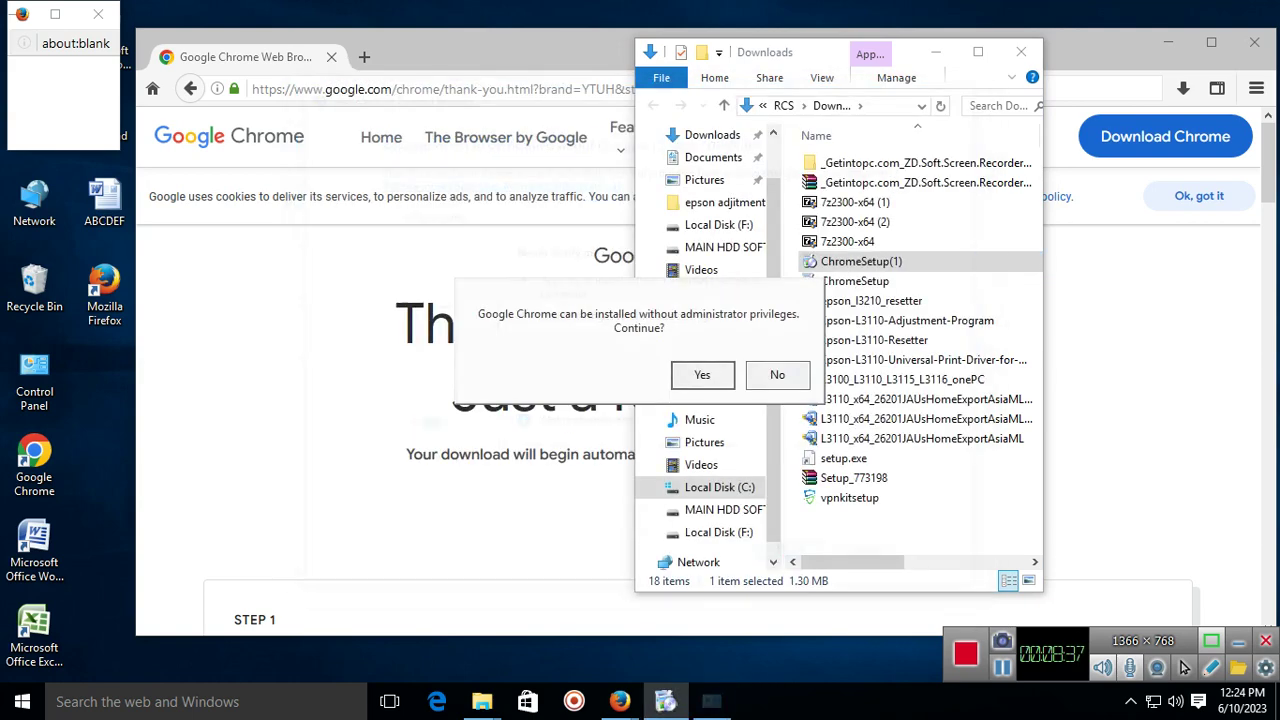
key("Return")
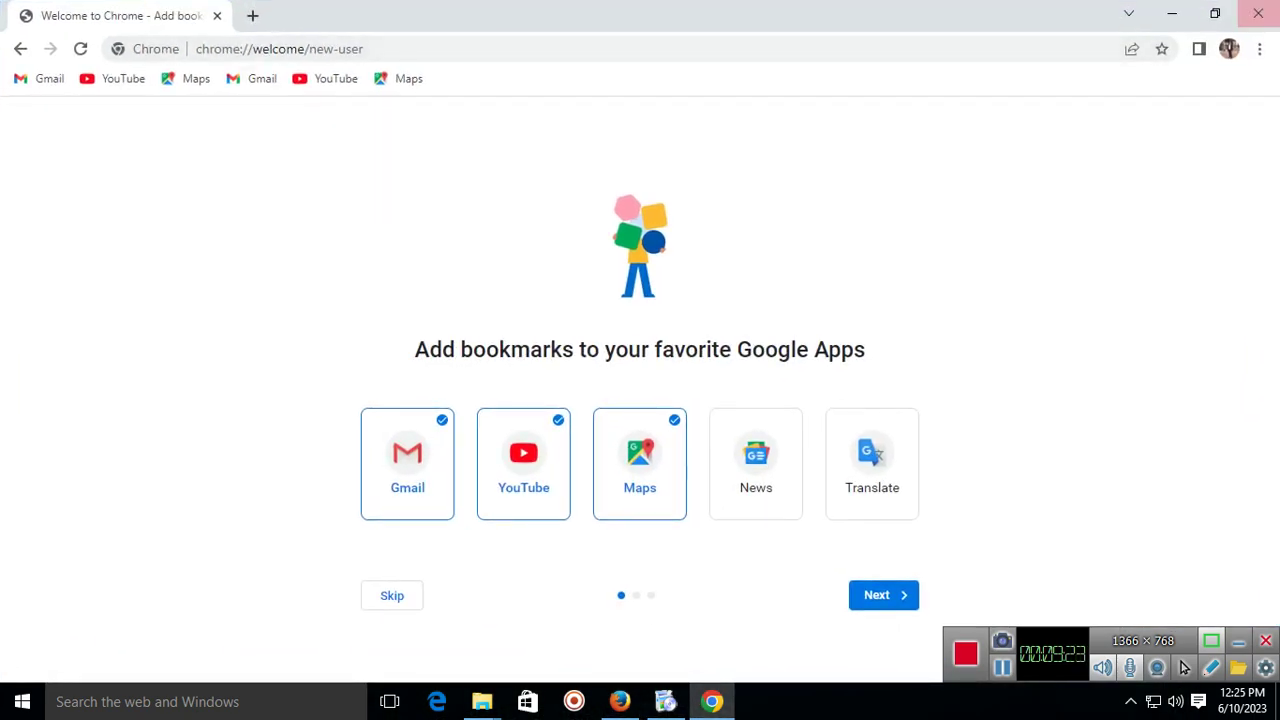
key("Return")
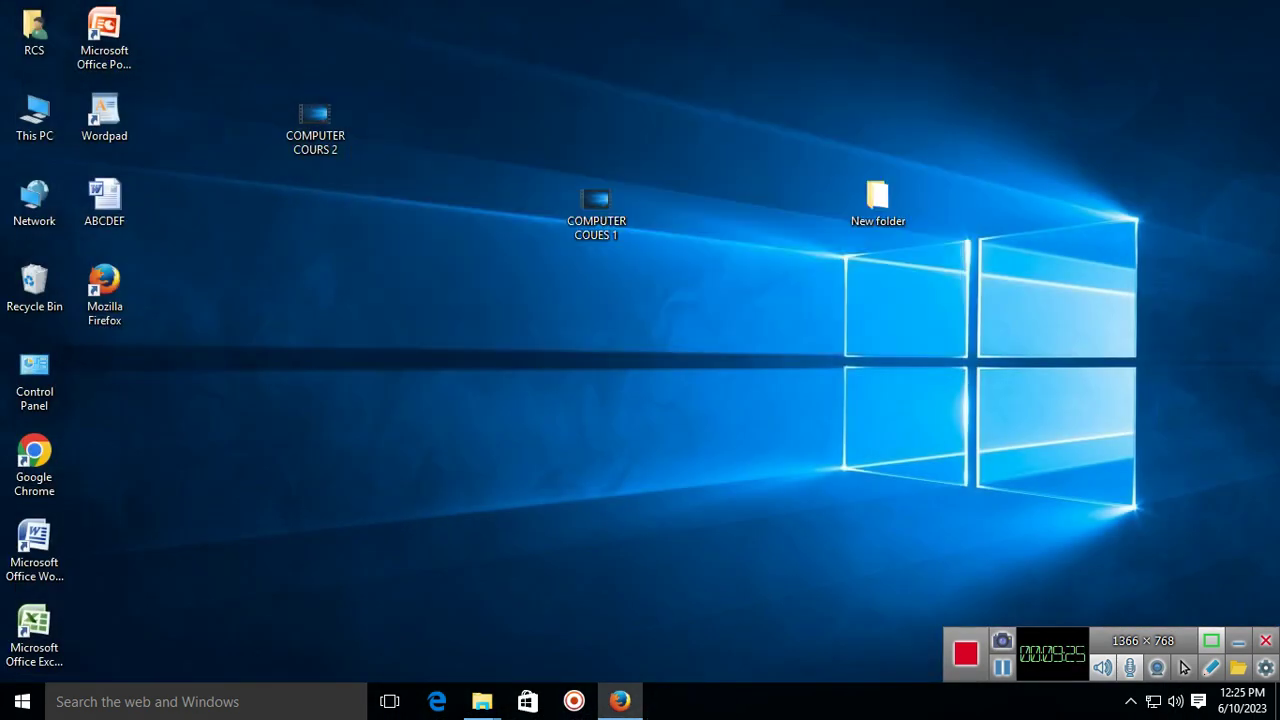
Launch Google Chrome from its desktop shortcut, close it and launch it again.
double_click(34, 463)
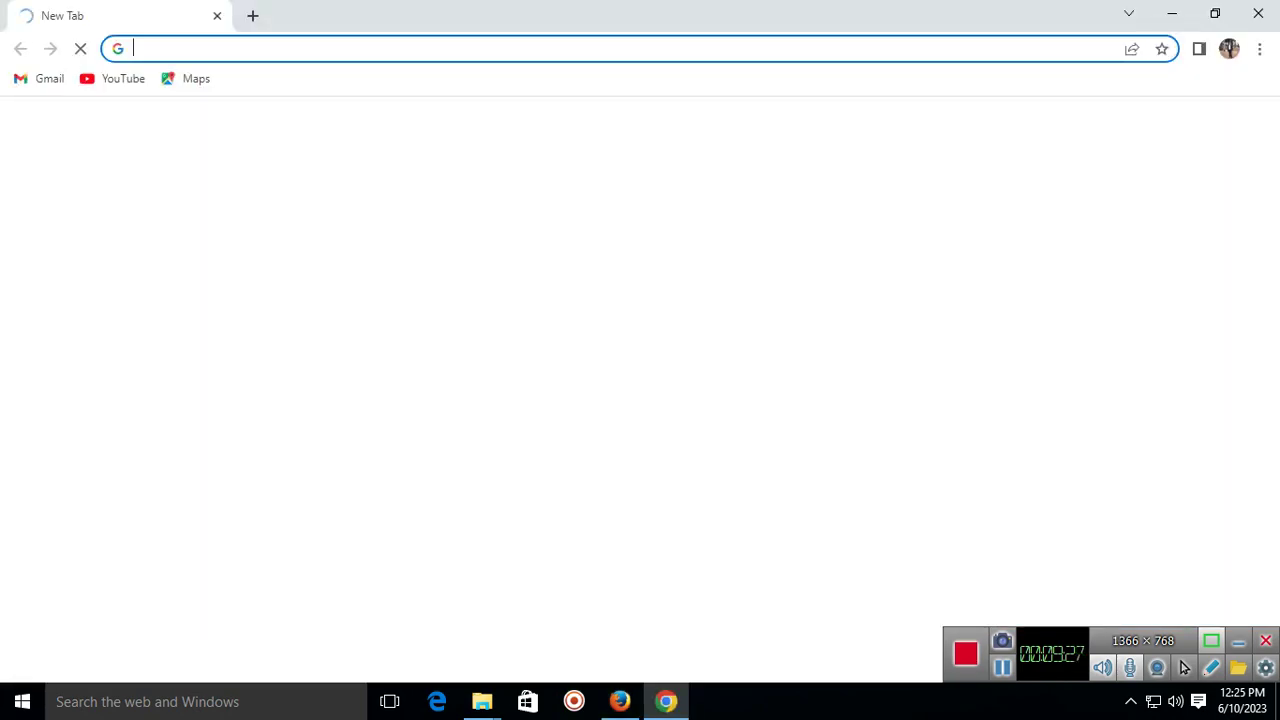
key("alt+F4")
left_click(34, 548)
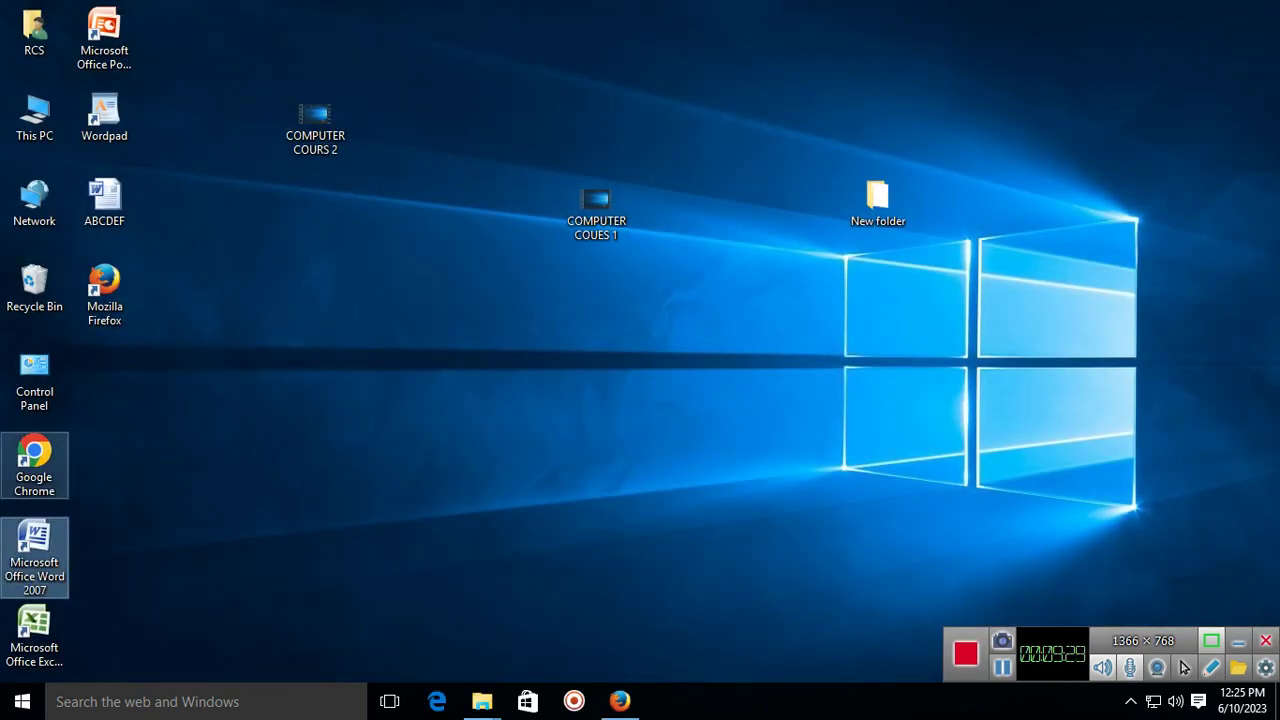
left_click(34, 463)
key("Return")
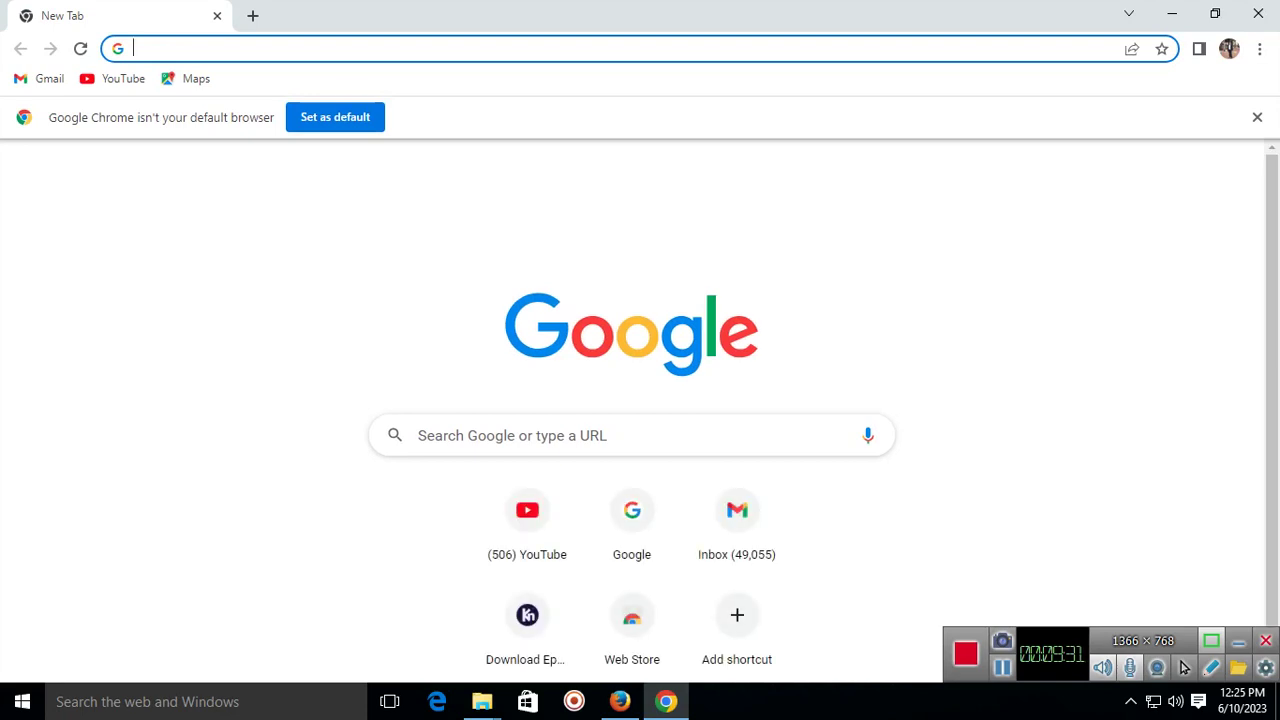
Try to go to YOUTUBE.com by entering it as the new tab's address.
left_click(143, 47)
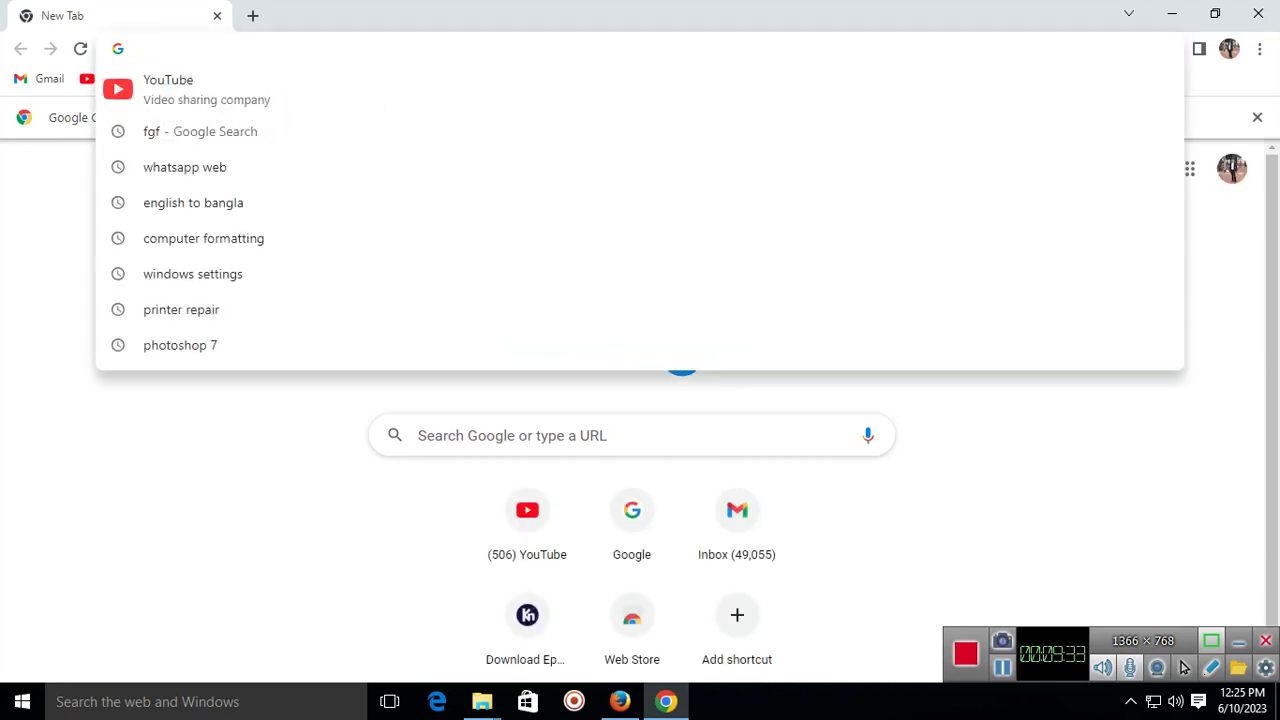
type("YOU")
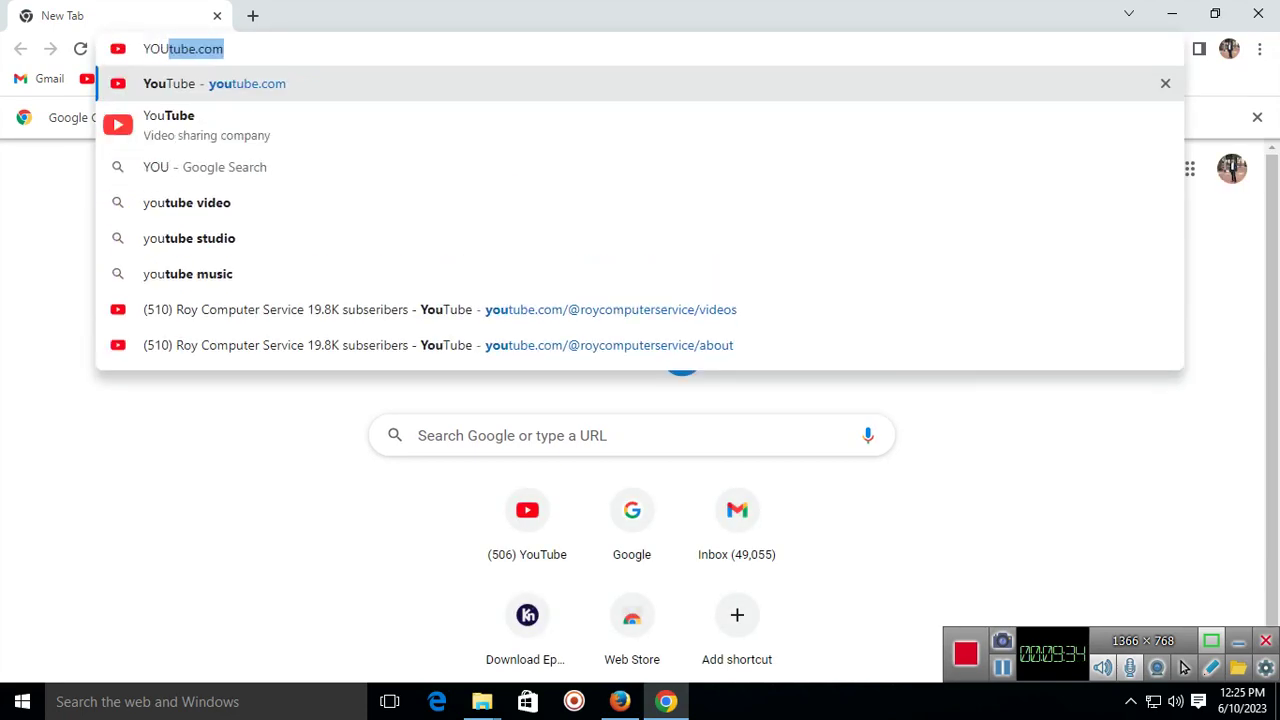
type("TUBE")
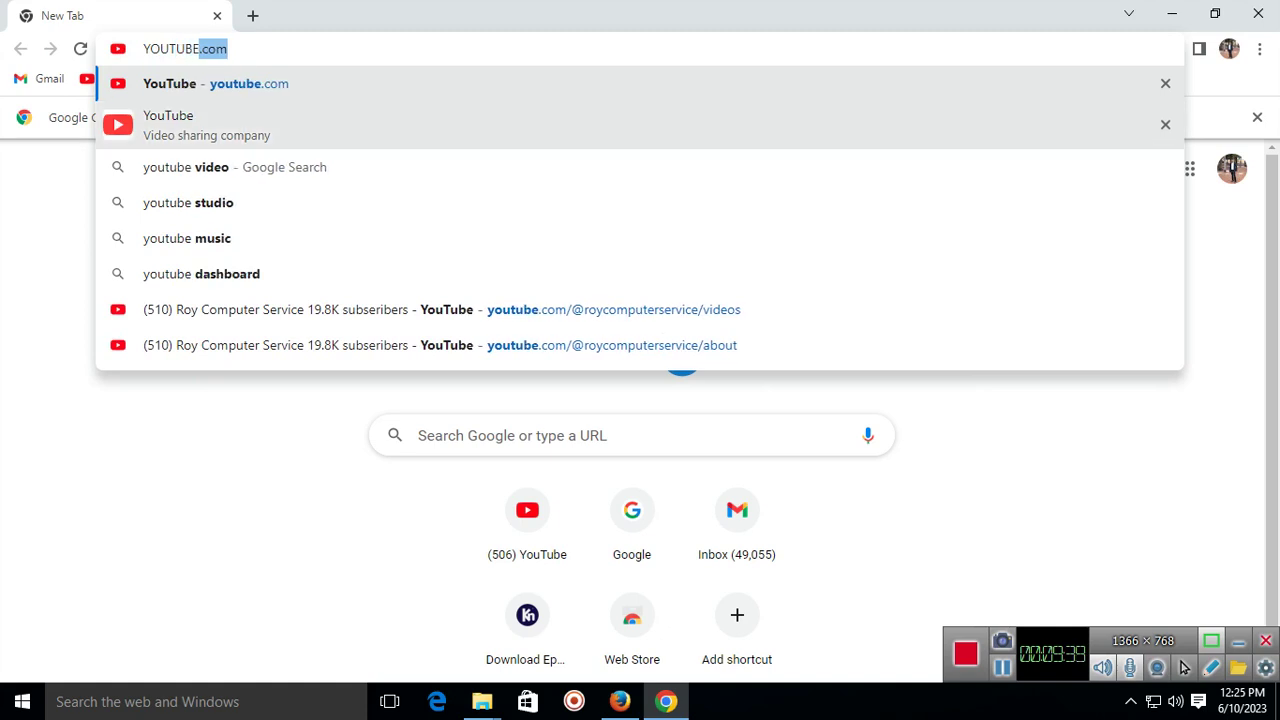
key("Return")
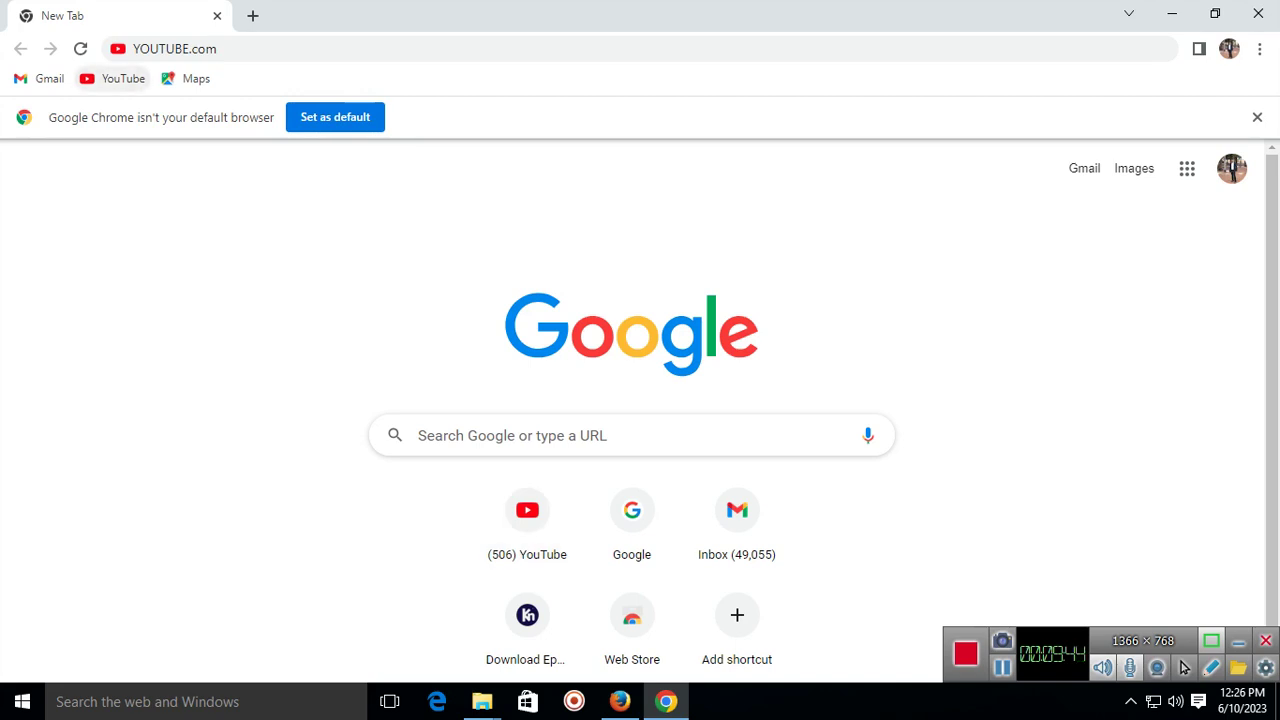
Search Google for "YOUTUBE" from the new tab page's search box and open the YouTube site result.
left_click(631, 435)
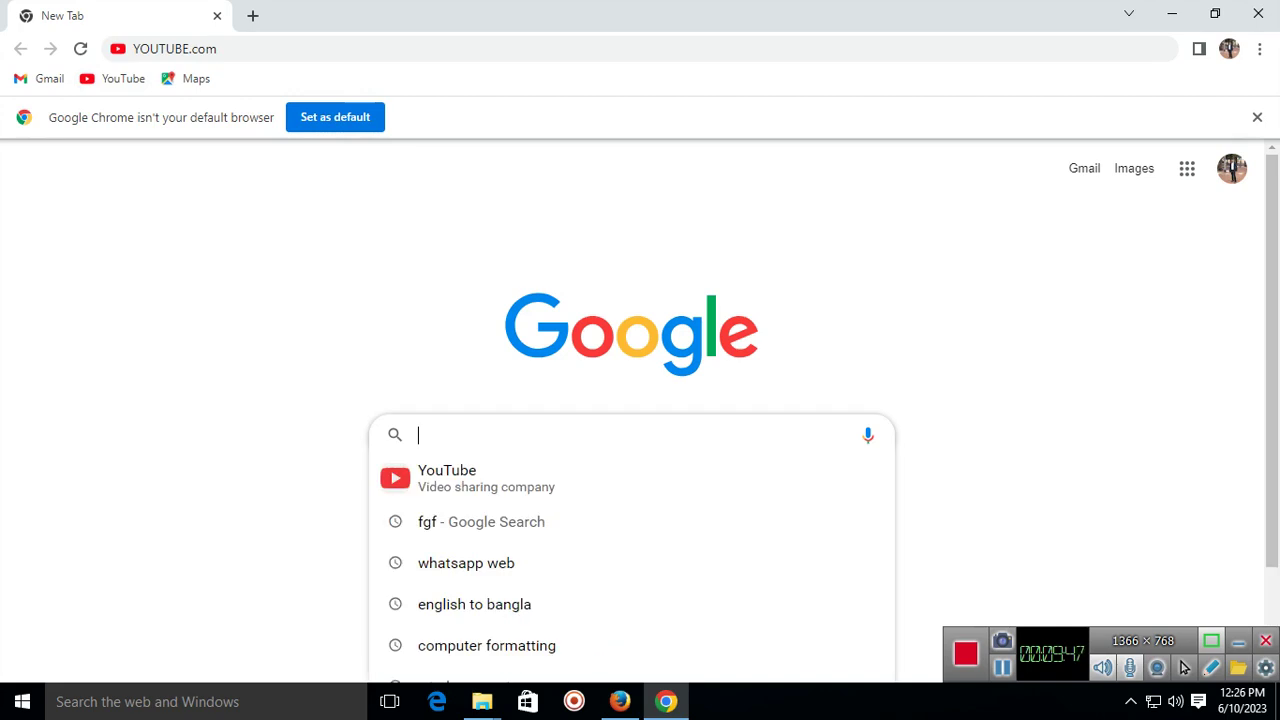
type("GOOG")
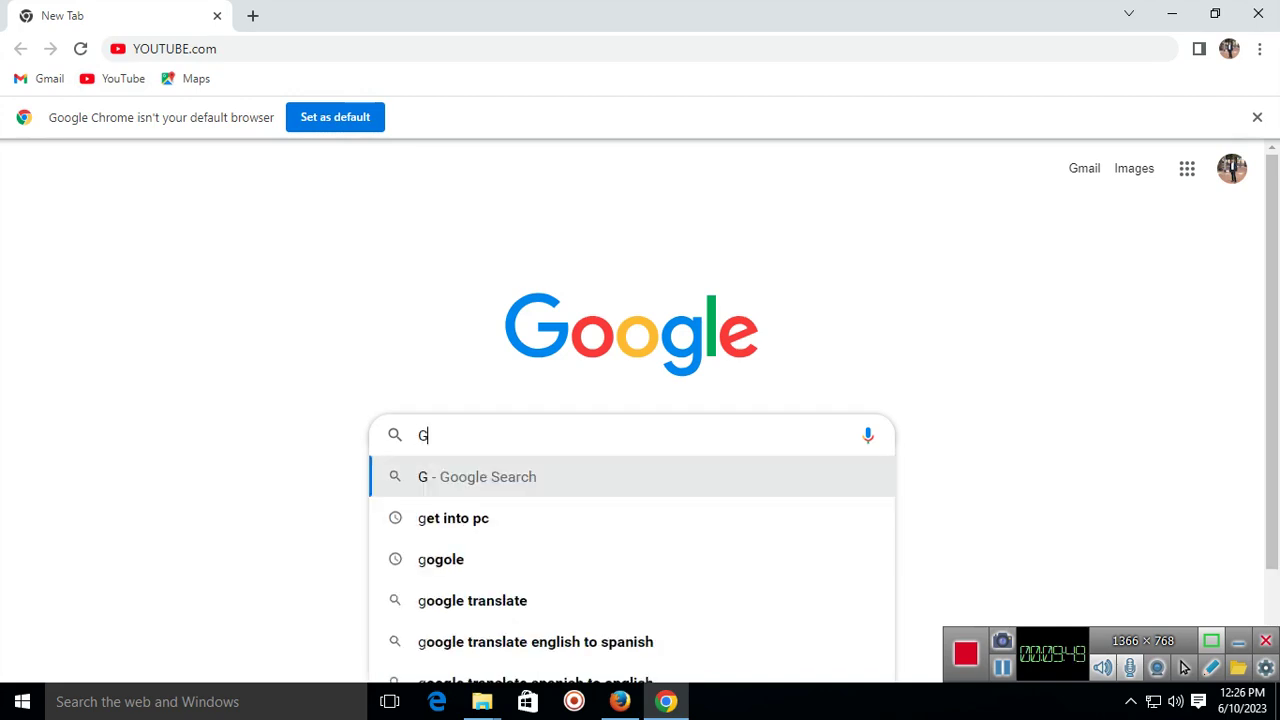
key("BackSpace")
key("BackSpace")
key("BackSpace")
key("BackSpace")
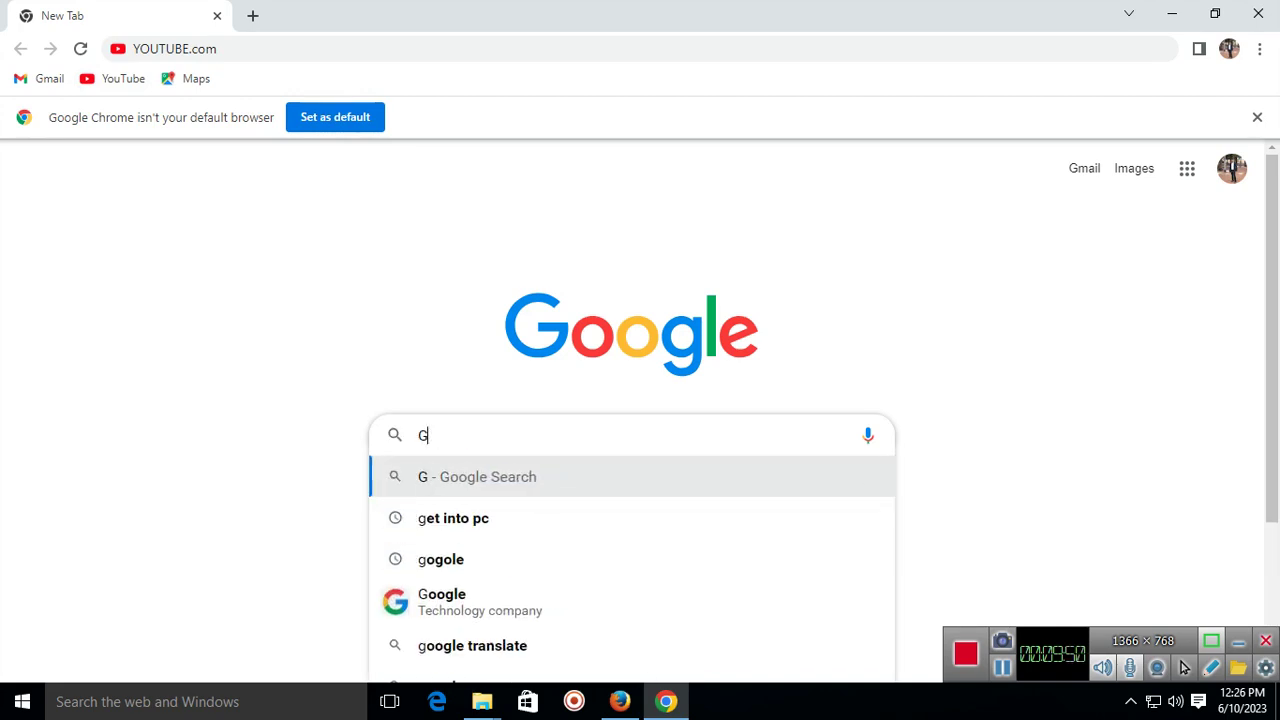
type("YOU")
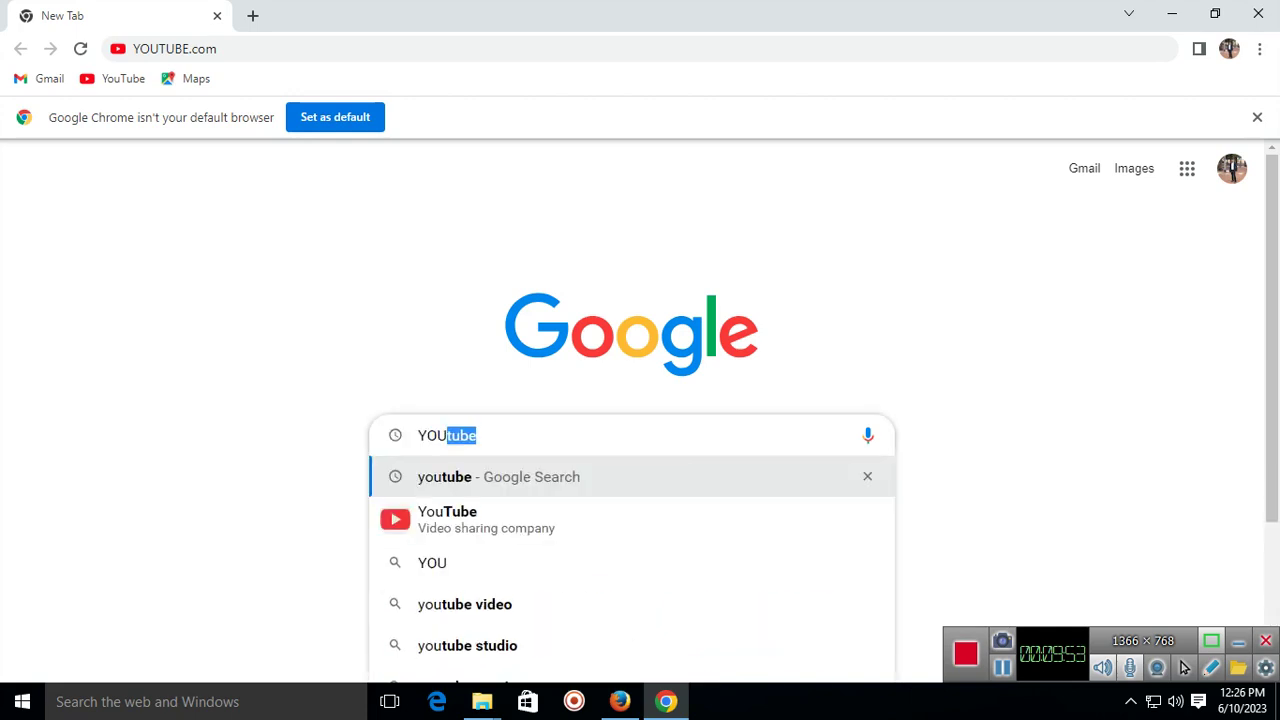
type("TUBE")
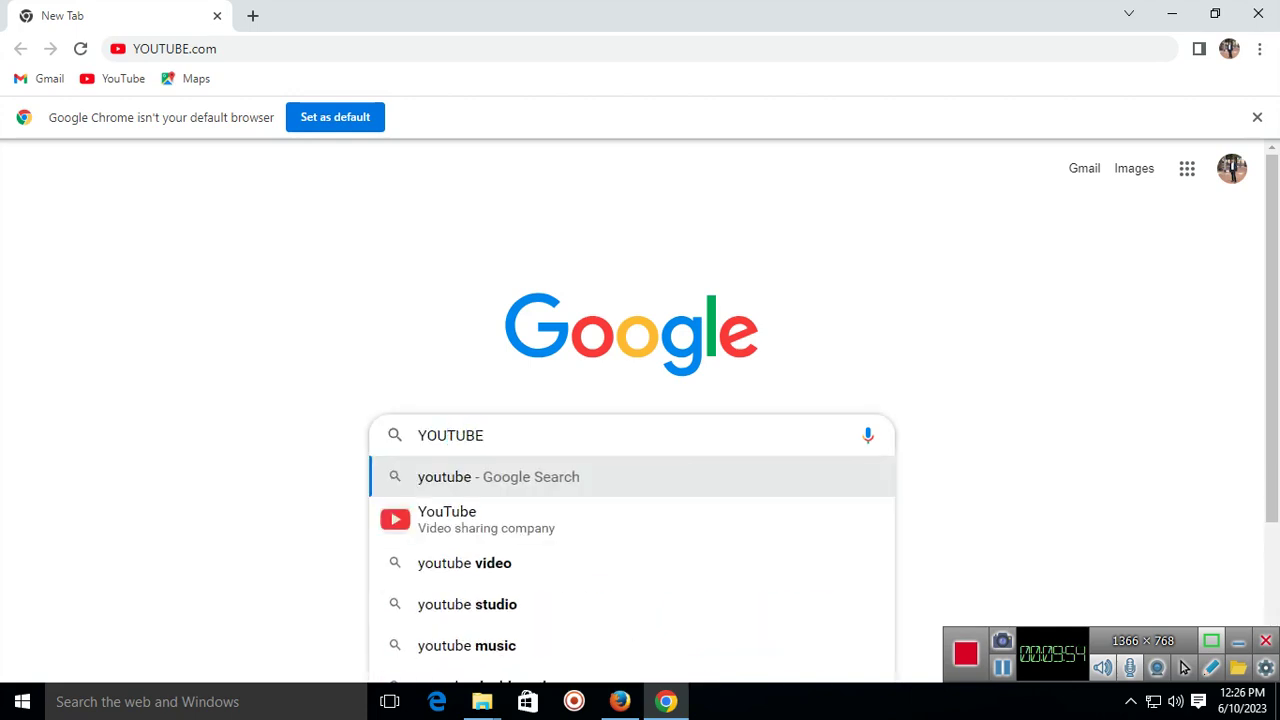
key("Return")
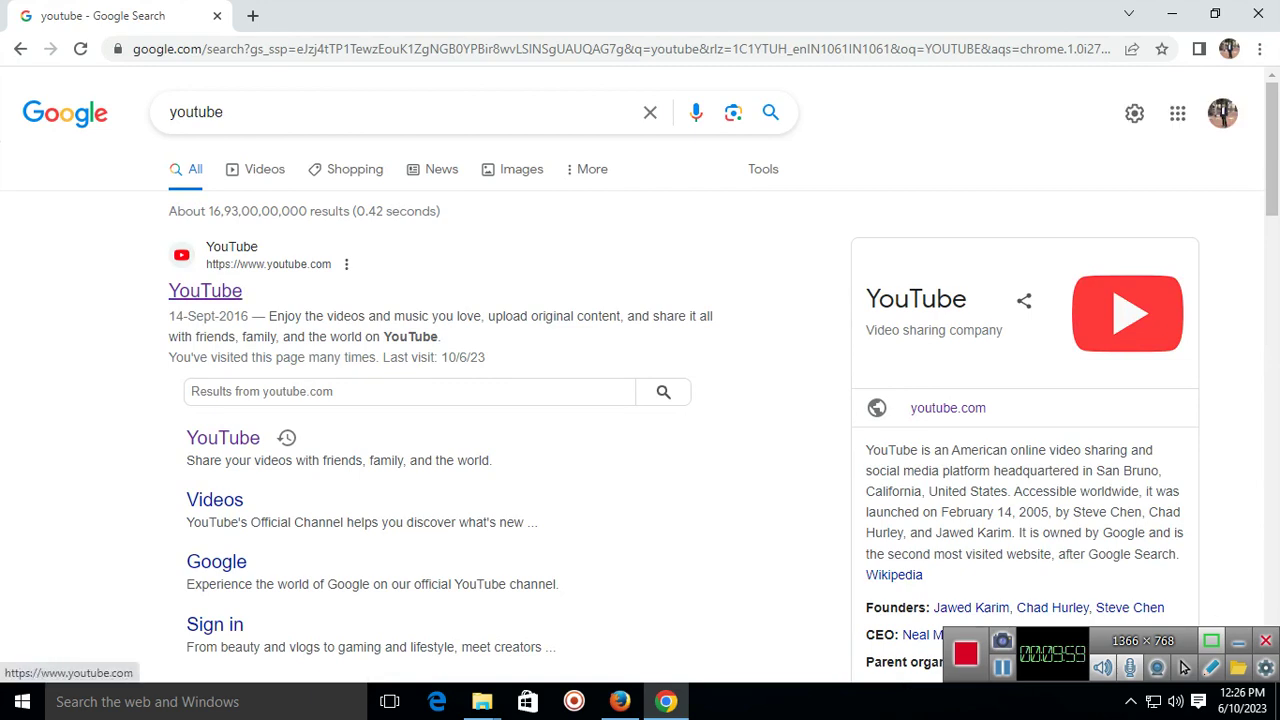
left_click(205, 290)
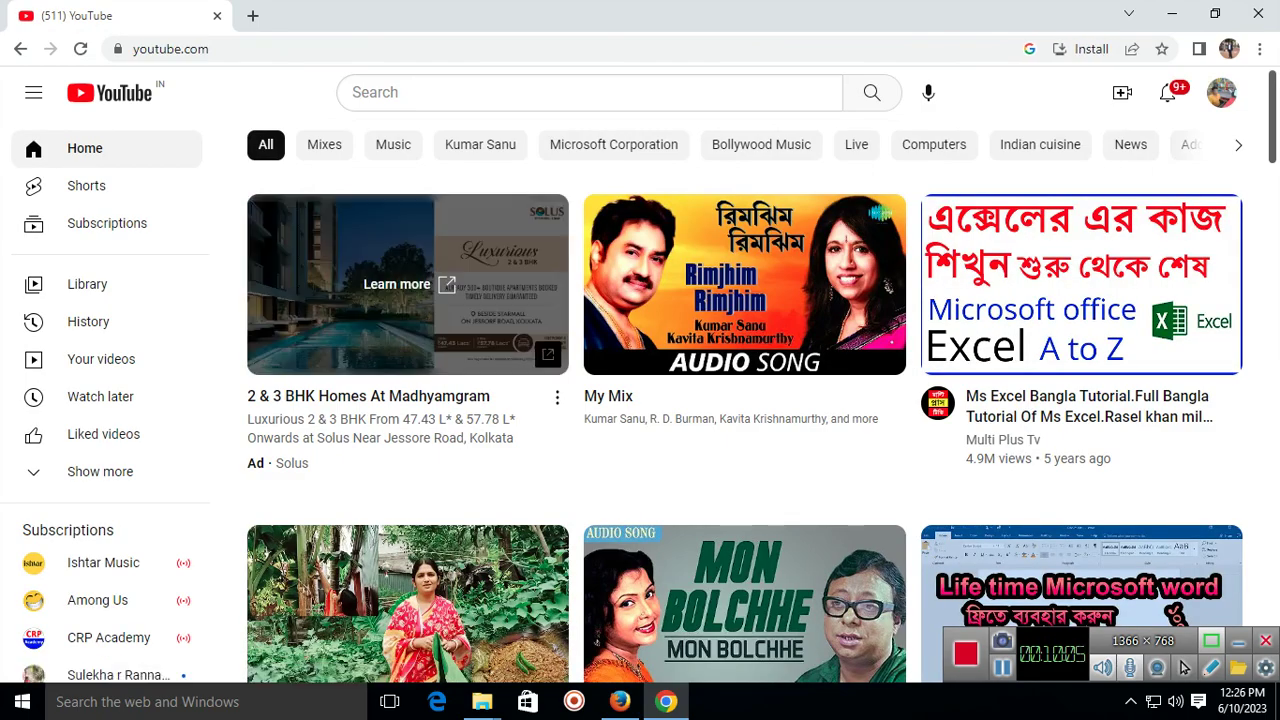
Look through the recommended videos and Shorts on the YouTube home page.
scroll(408, 300, "down", 3)
scroll(640, 420, "down", 3)
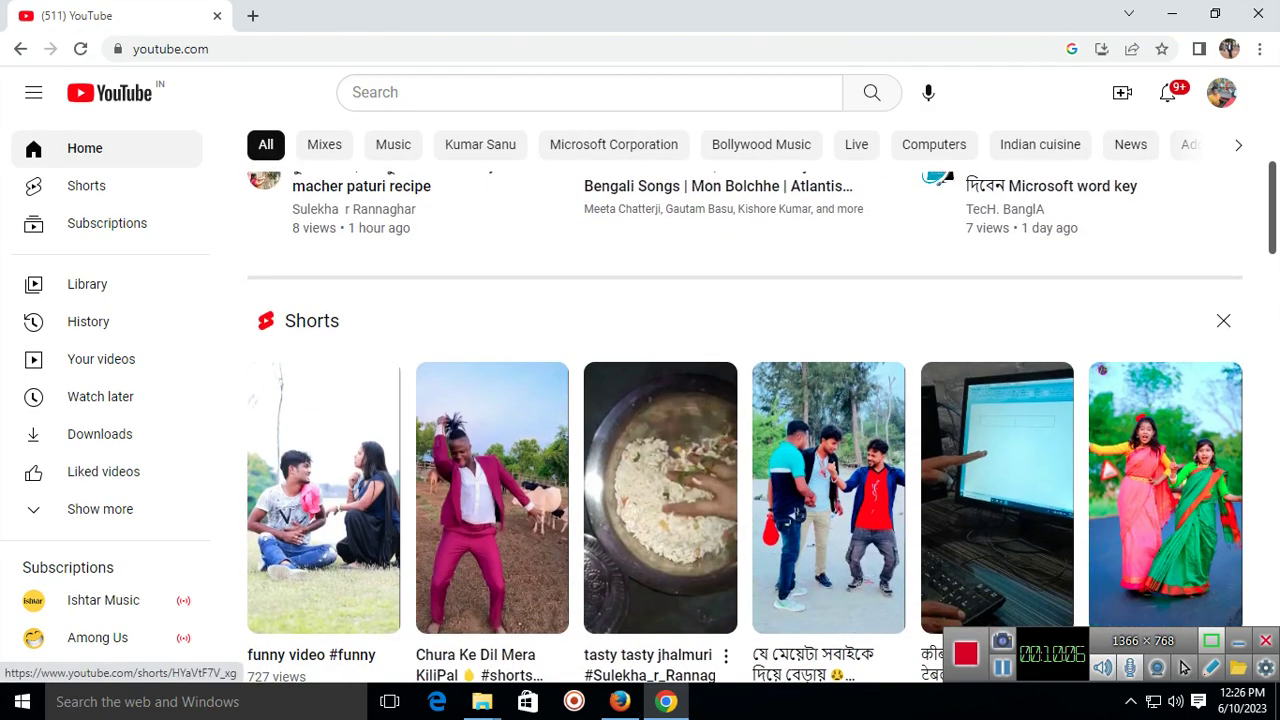
scroll(640, 420, "up", 2)
scroll(640, 420, "down", 2)
scroll(640, 420, "up", 6)
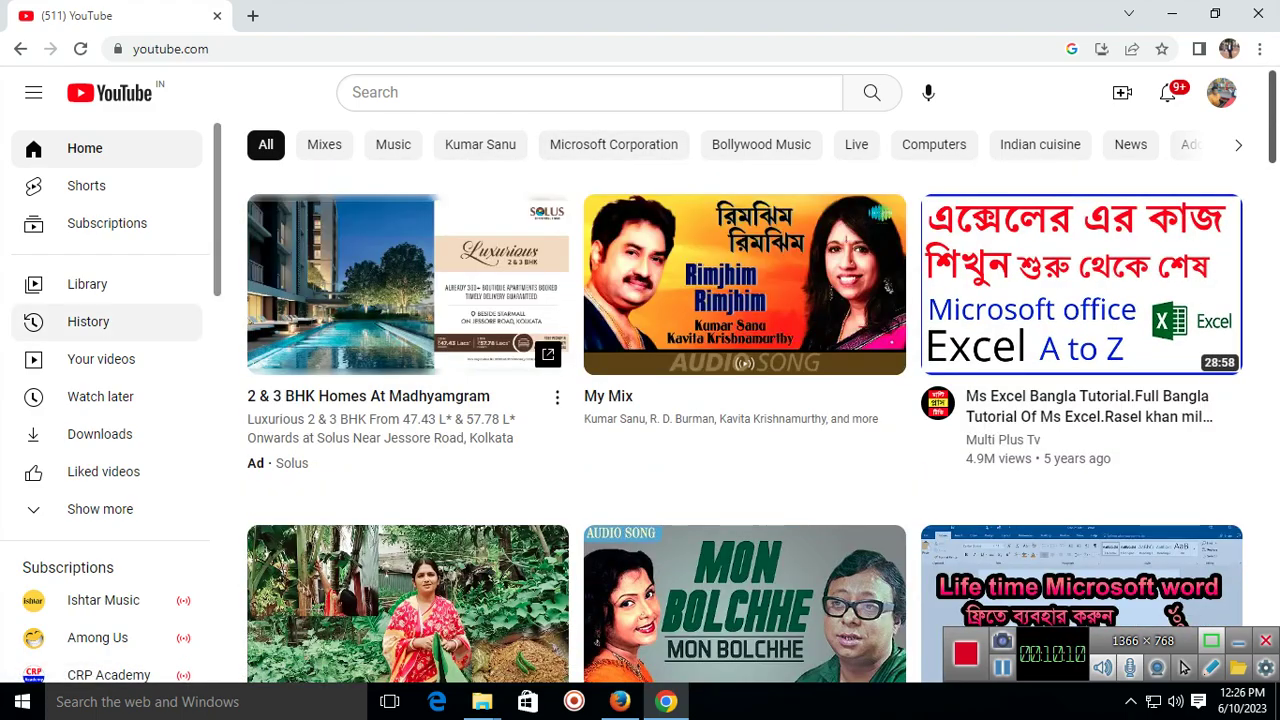
left_click(84, 148)
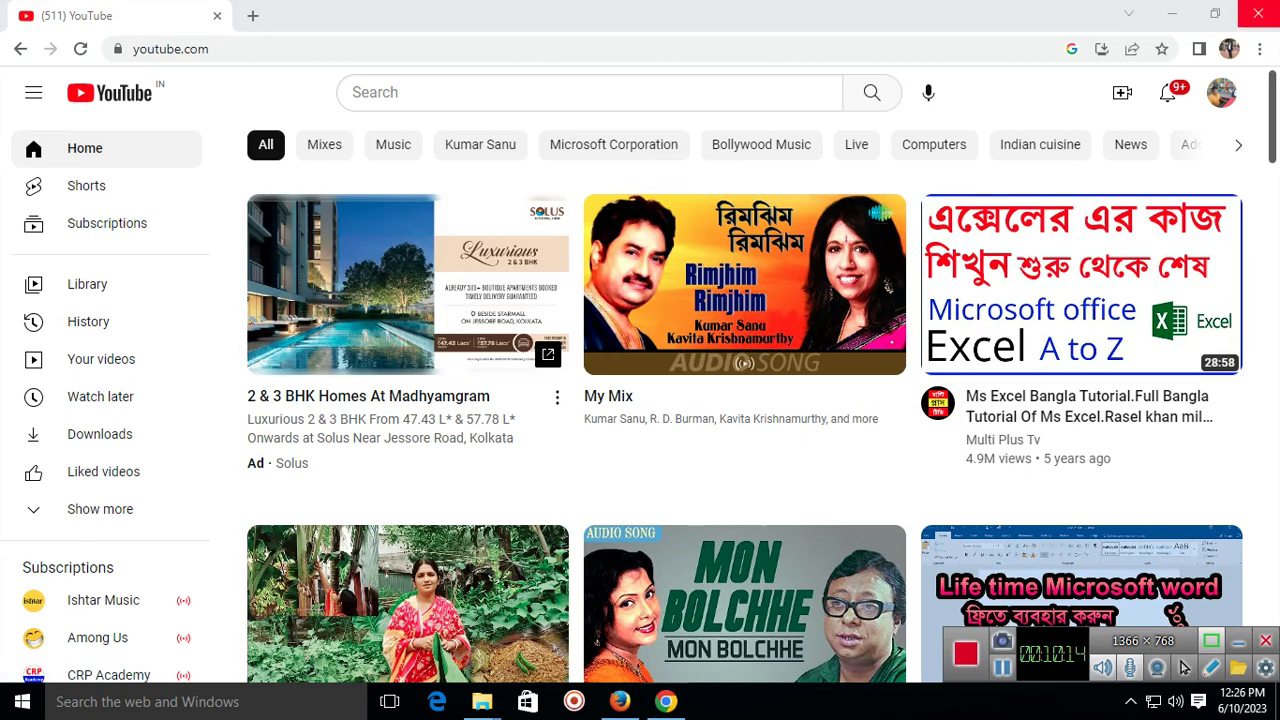
Close Google Chrome and refresh the Windows desktop several times.
left_click(1257, 15)
right_click(346, 350)
right_click(252, 308)
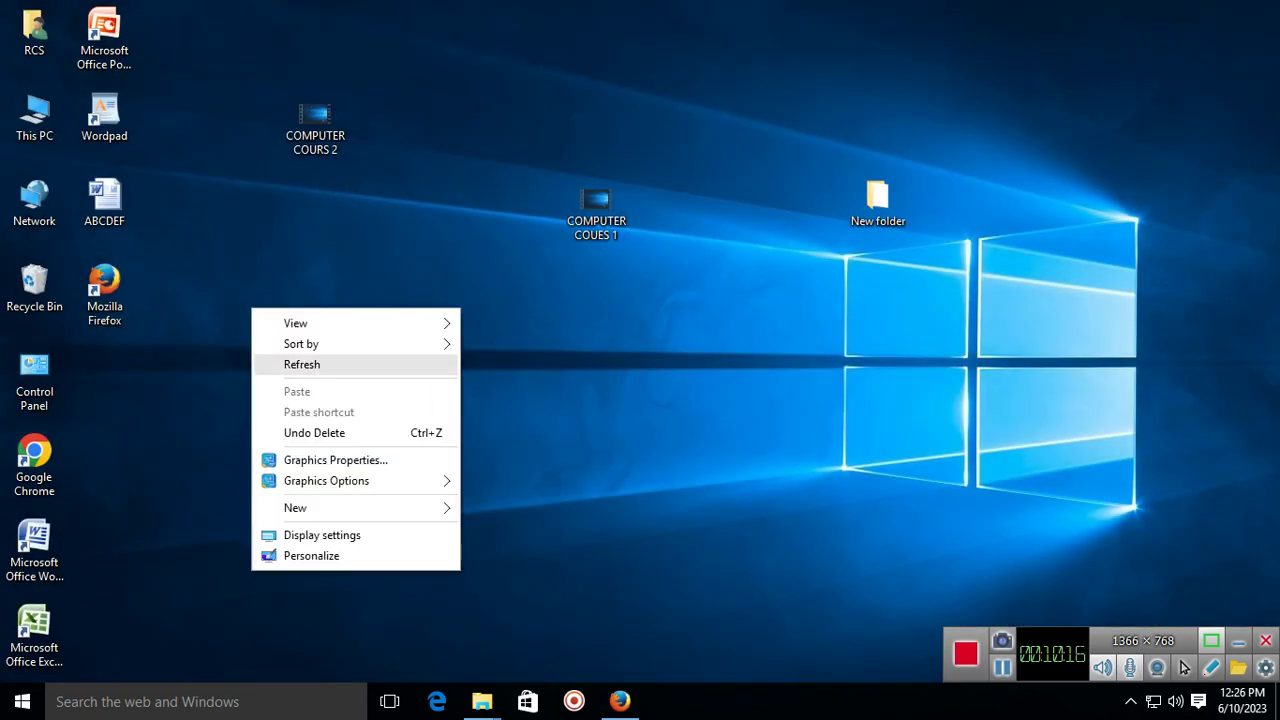
left_click(302, 364)
right_click(251, 288)
left_click(302, 344)
right_click(315, 351)
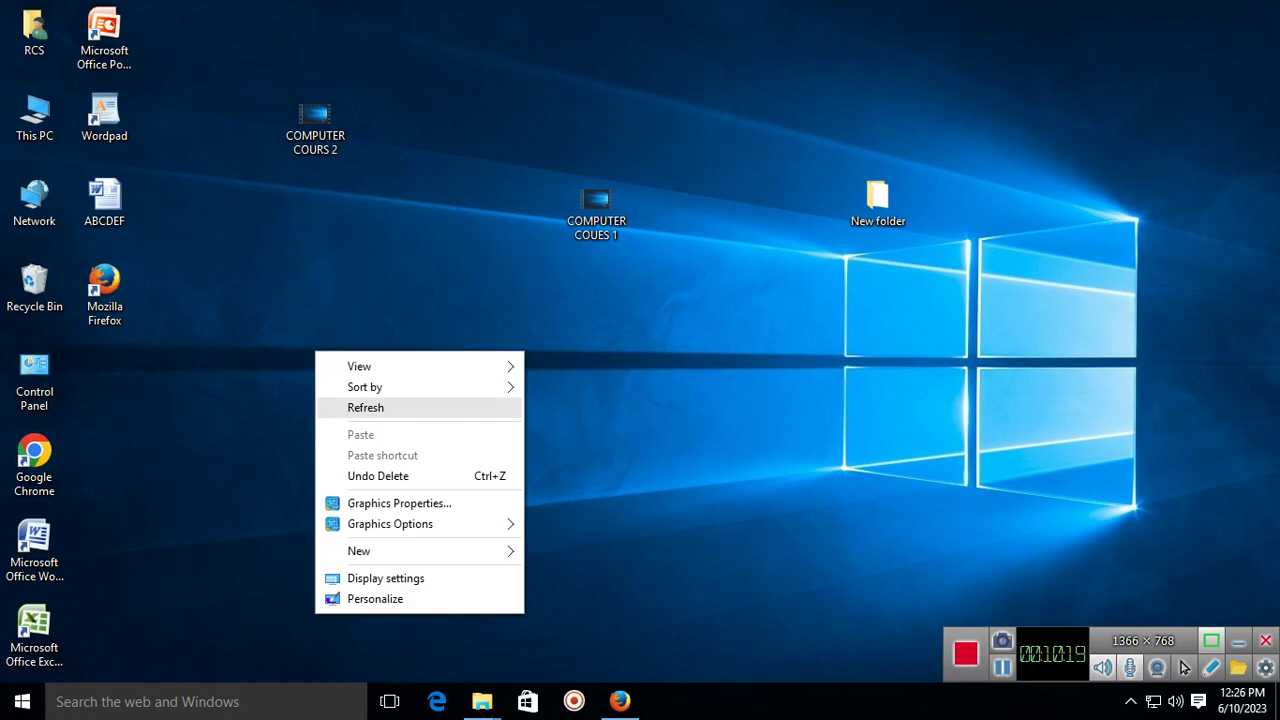
left_click(365, 407)
right_click(262, 326)
left_click(311, 382)
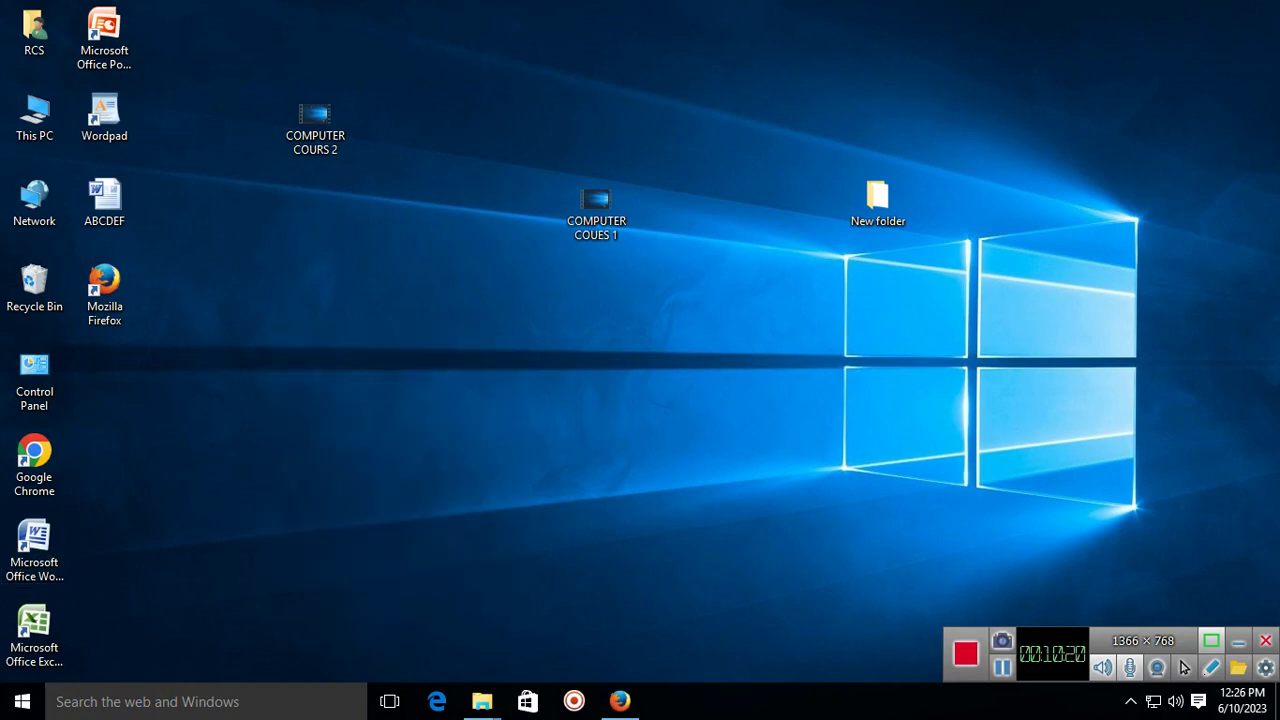
left_click(50, 462)
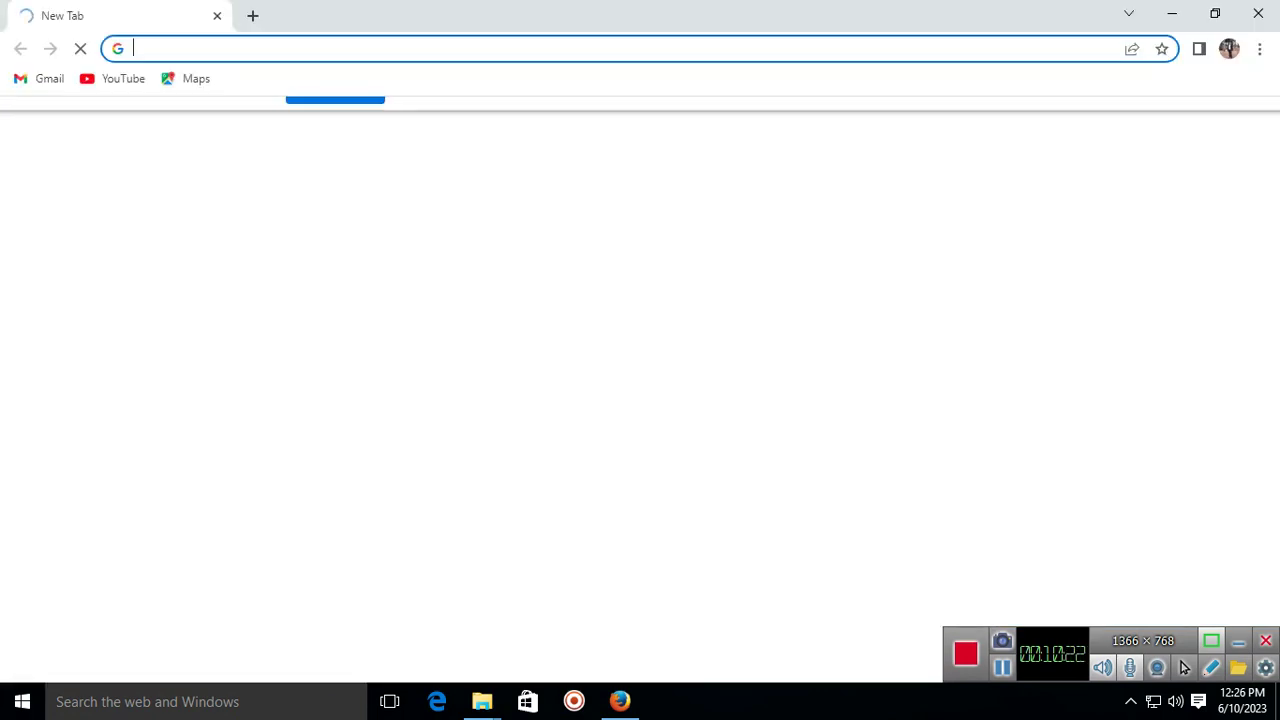
left_click(160, 47)
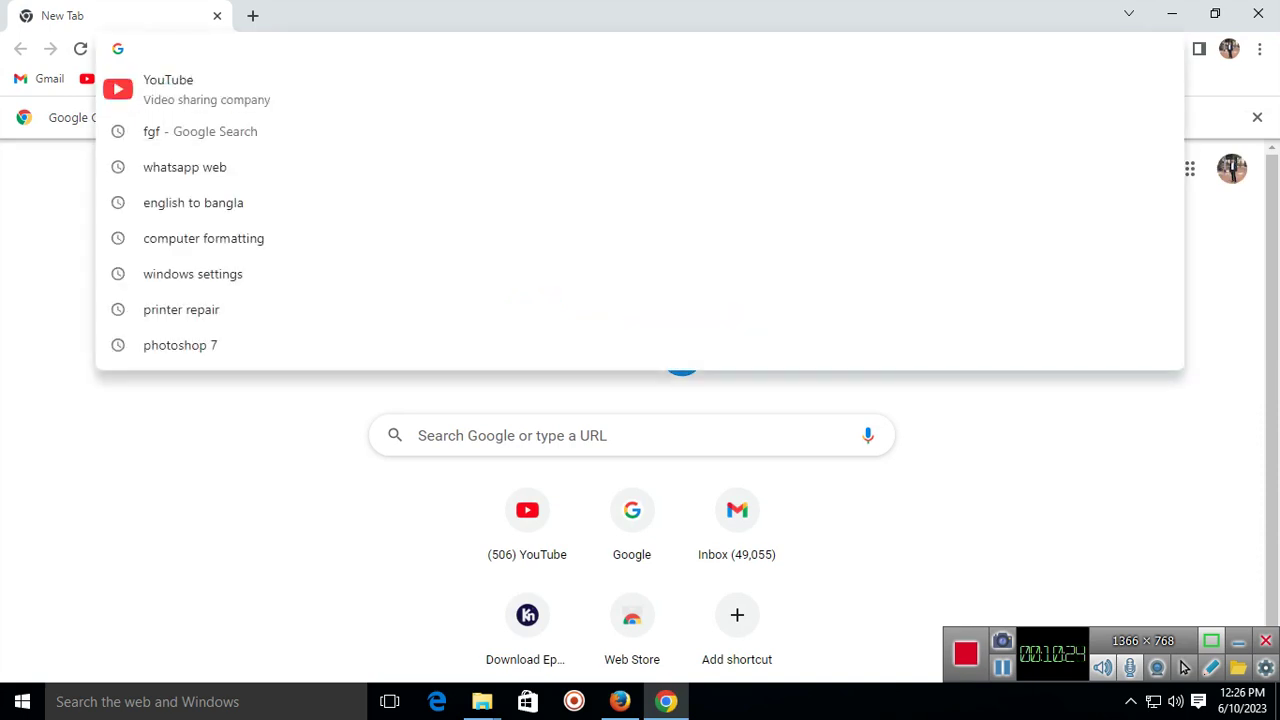
type("Www.gogole.com")
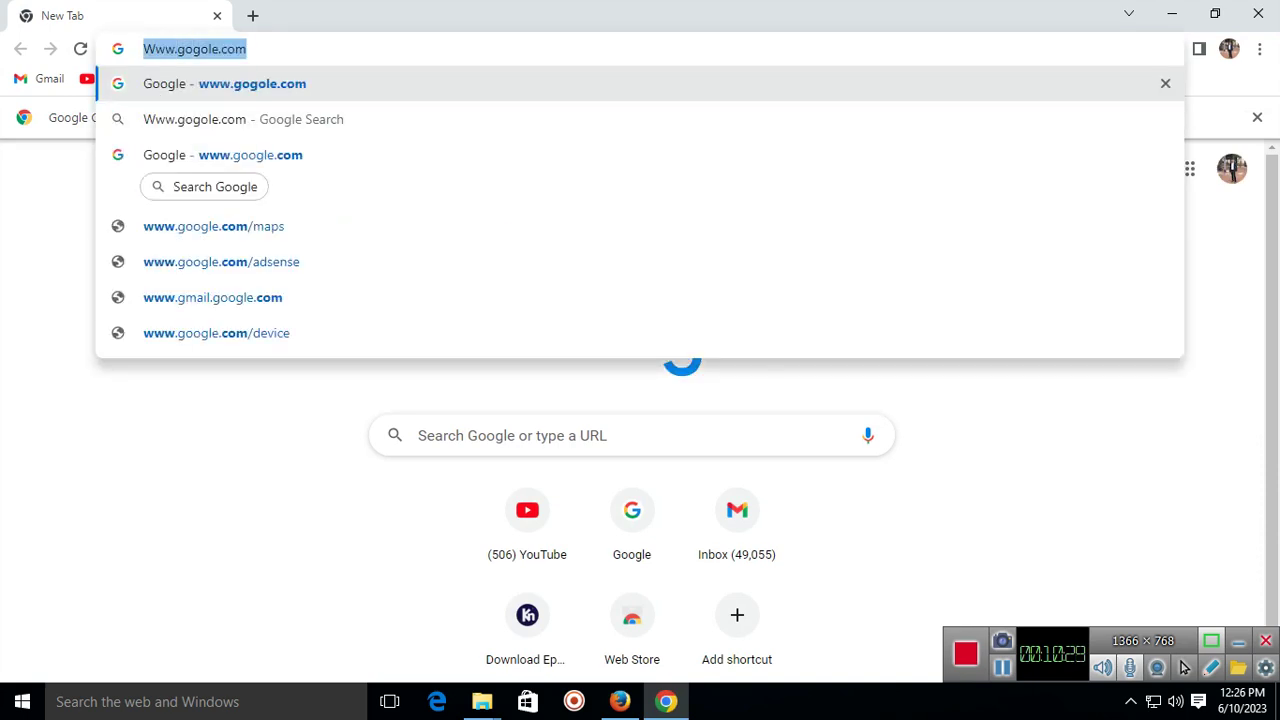
left_click(631, 435)
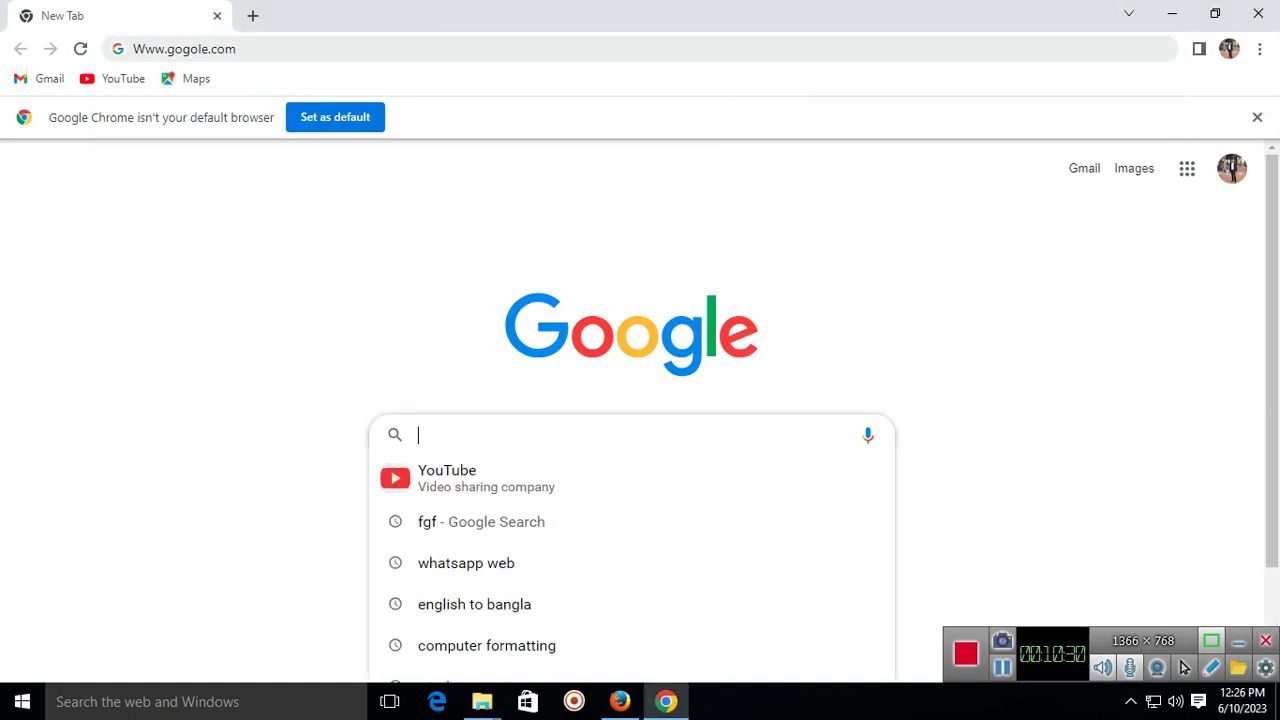
Search Google for "whatsapp web" and open the WhatsApp Web result.
key("ctrl+l")
type("WH")
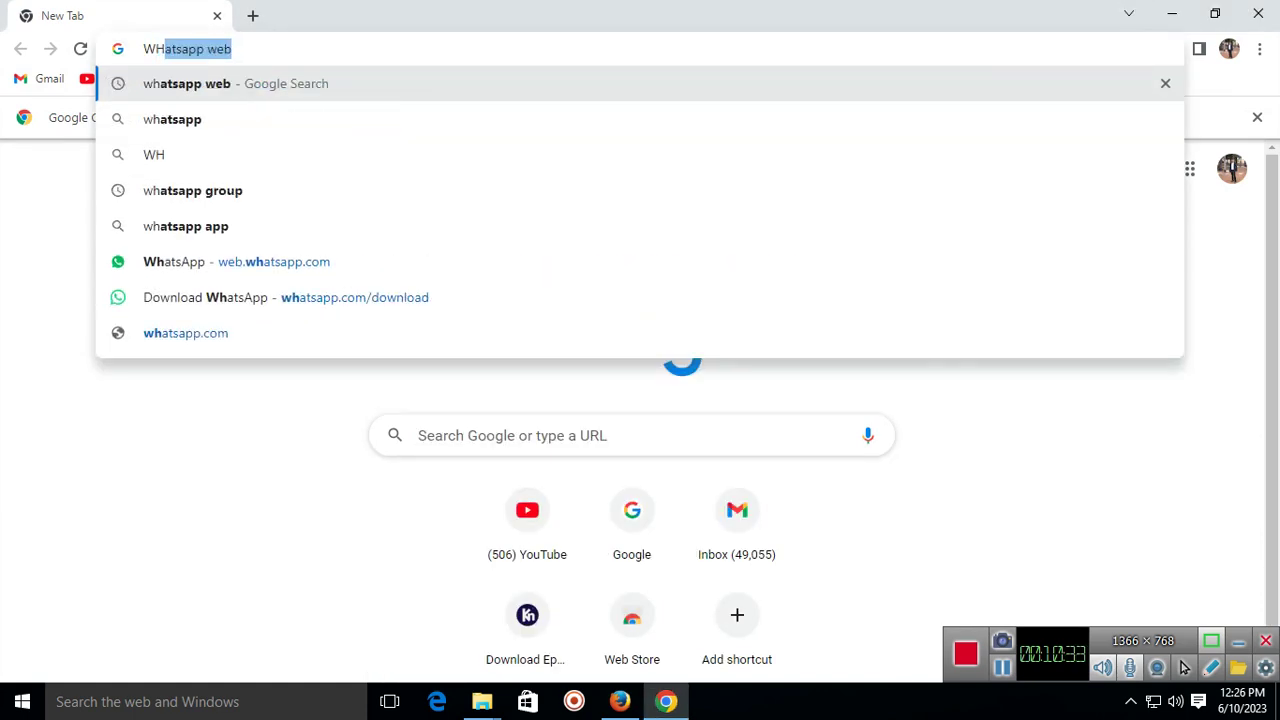
type("AT")
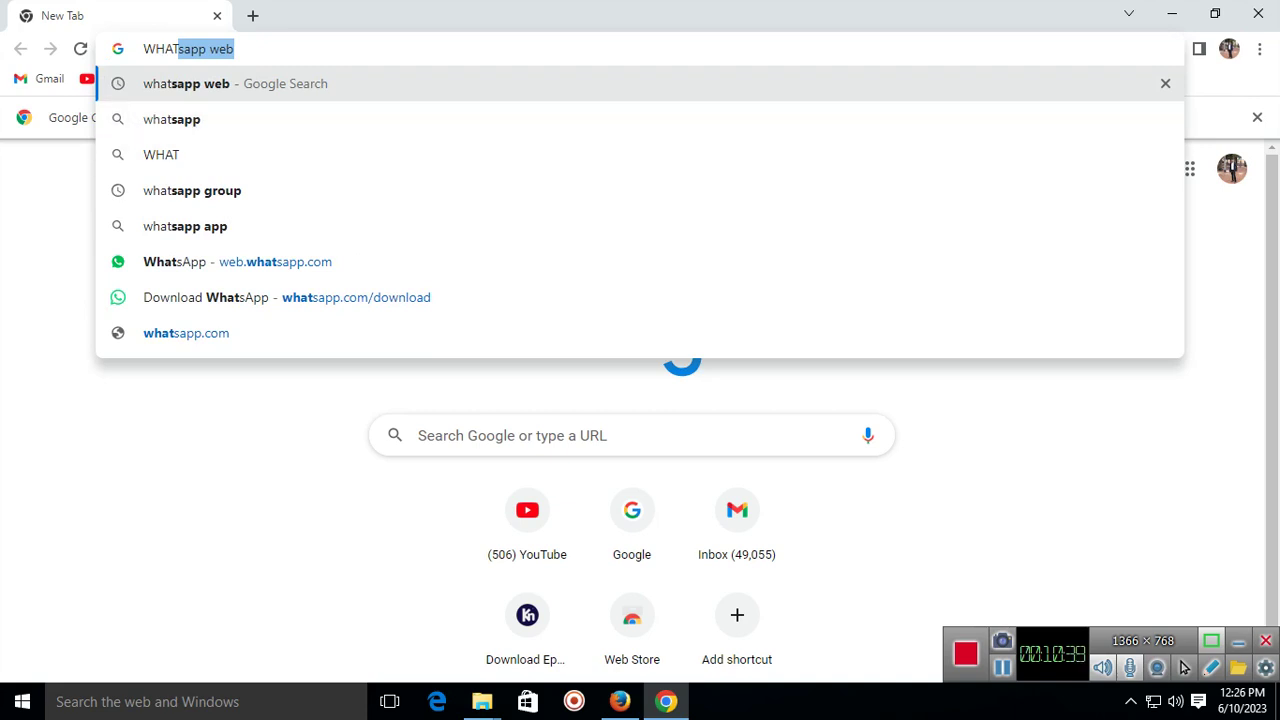
key("Return")
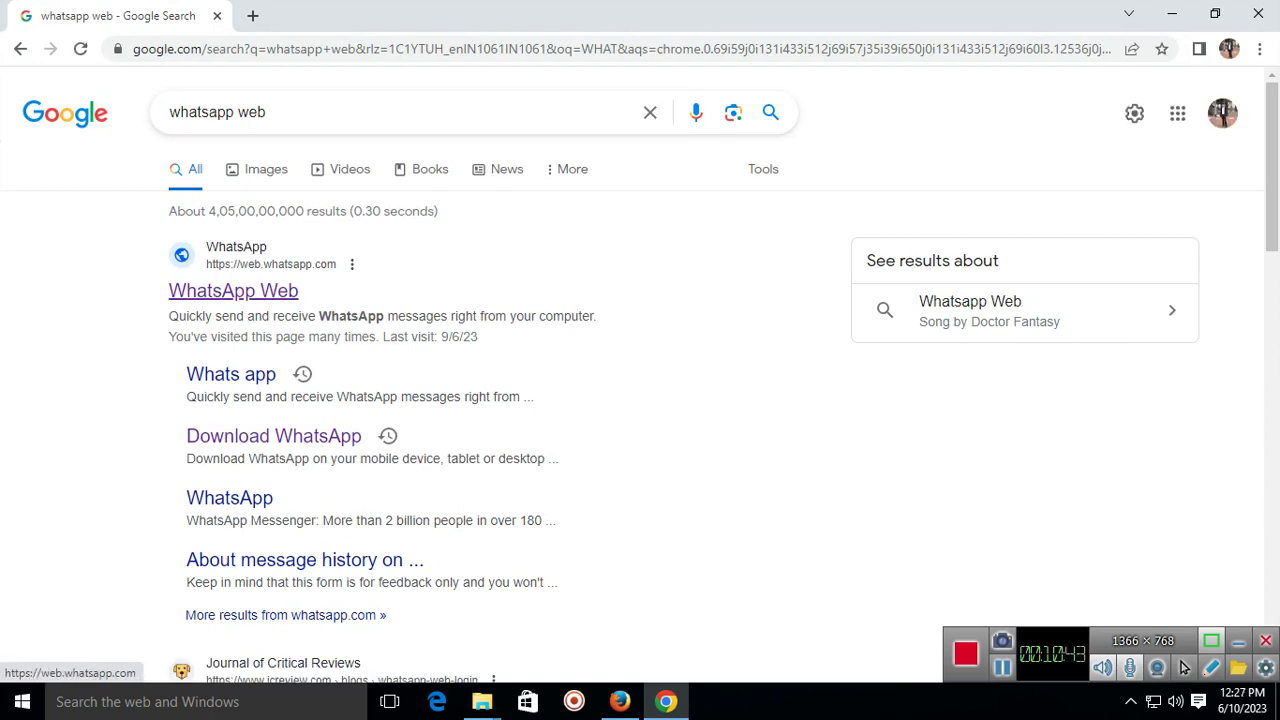
key("Return")
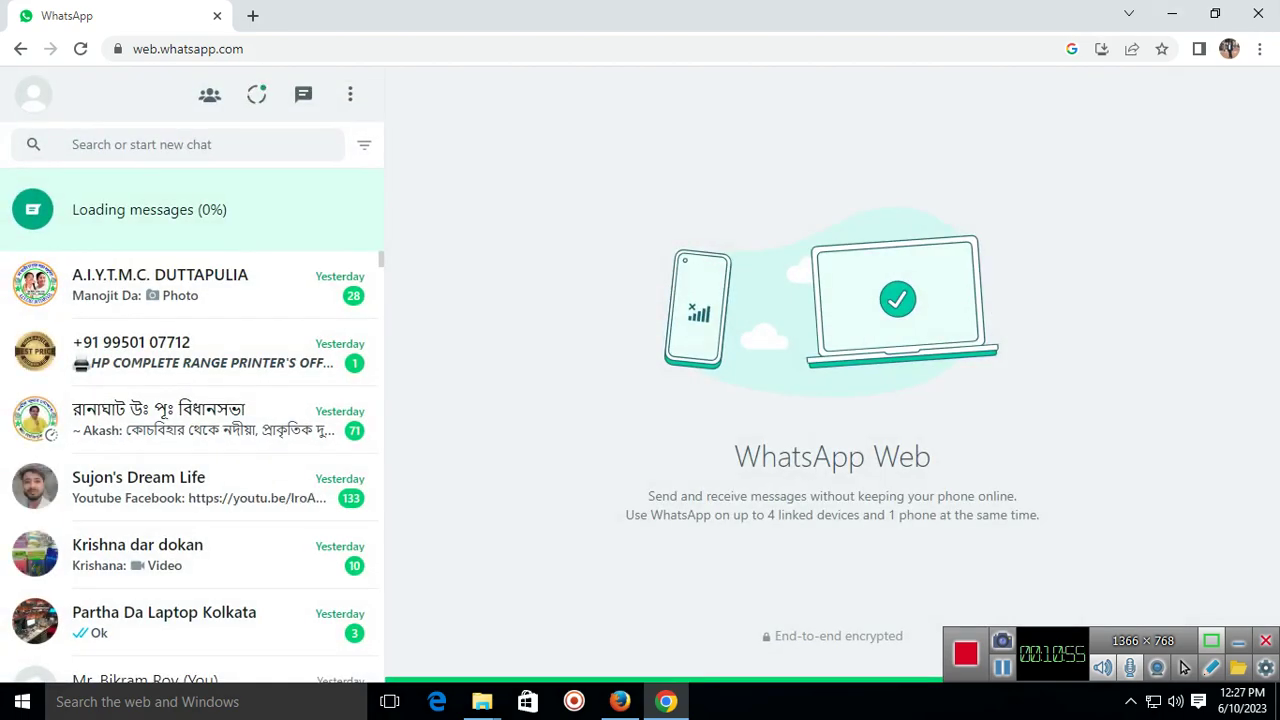
Log out of the WhatsApp Web account and confirm the logout.
left_click(364, 145)
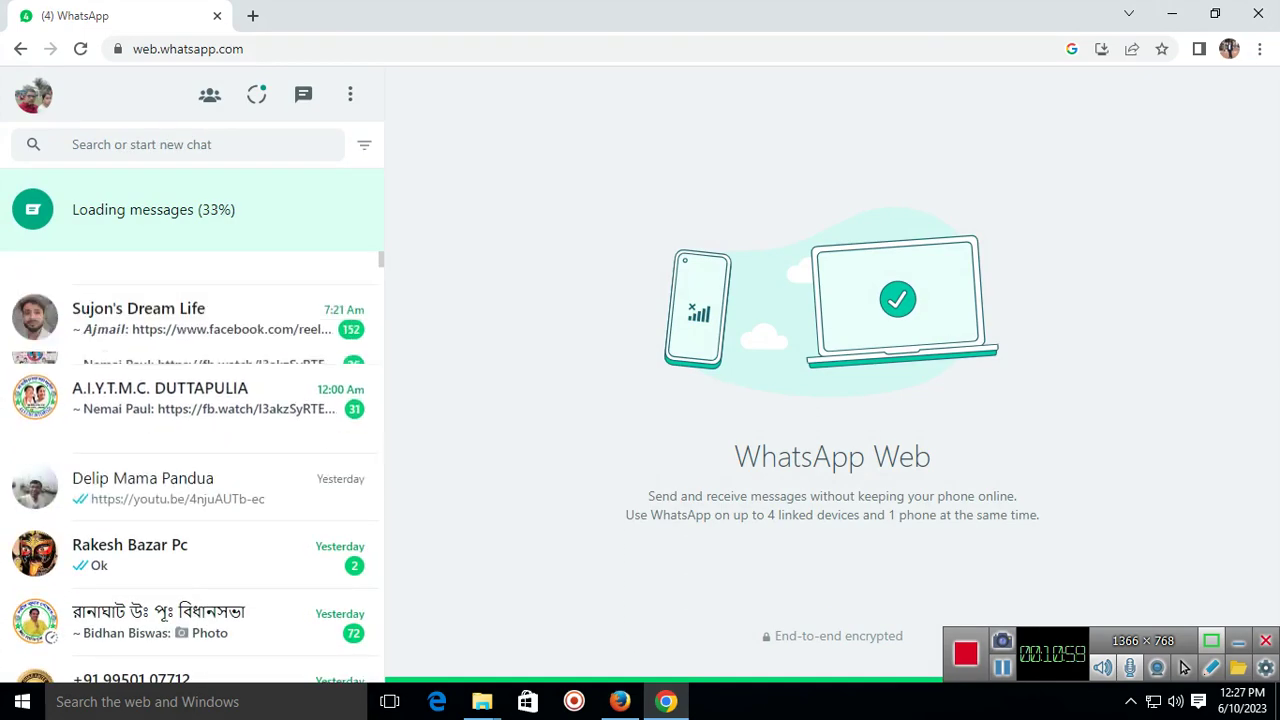
left_click(350, 94)
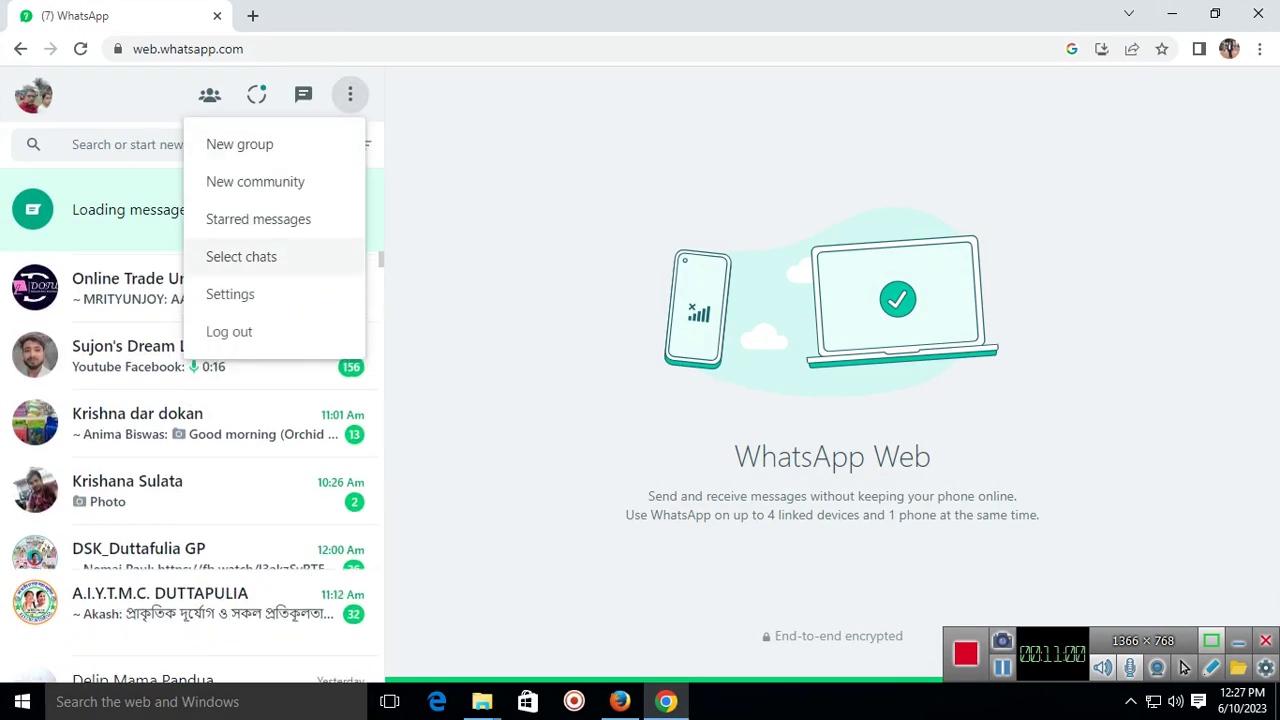
left_click(229, 331)
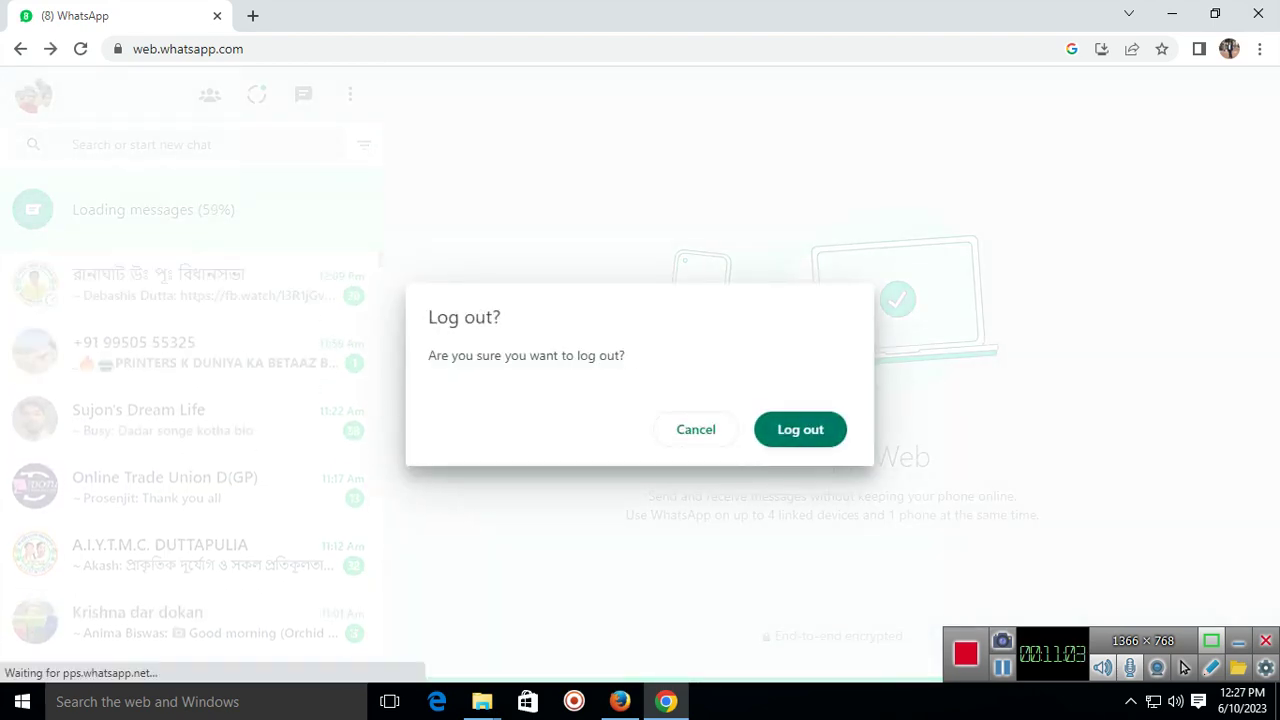
left_click(799, 429)
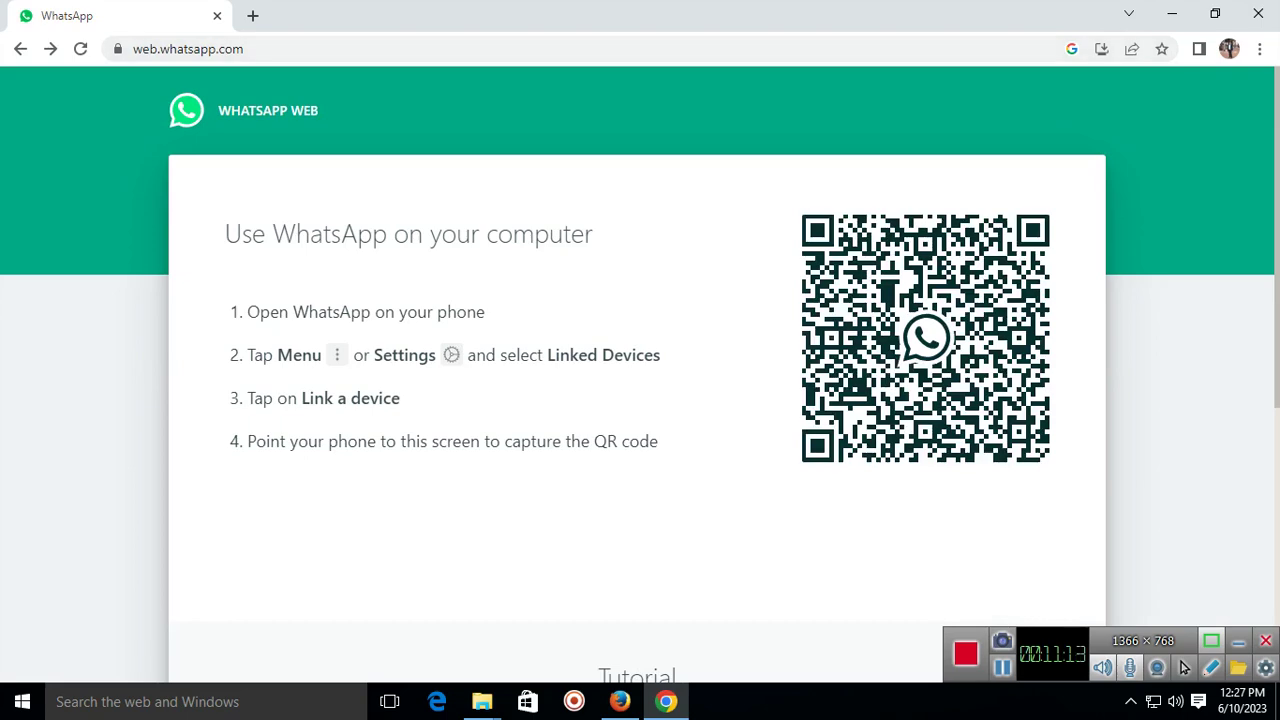
Go to gogole.com, run the suggested "whatsapp web" search, and open the WhatsApp Web result.
key("ctrl+l")
type("G")
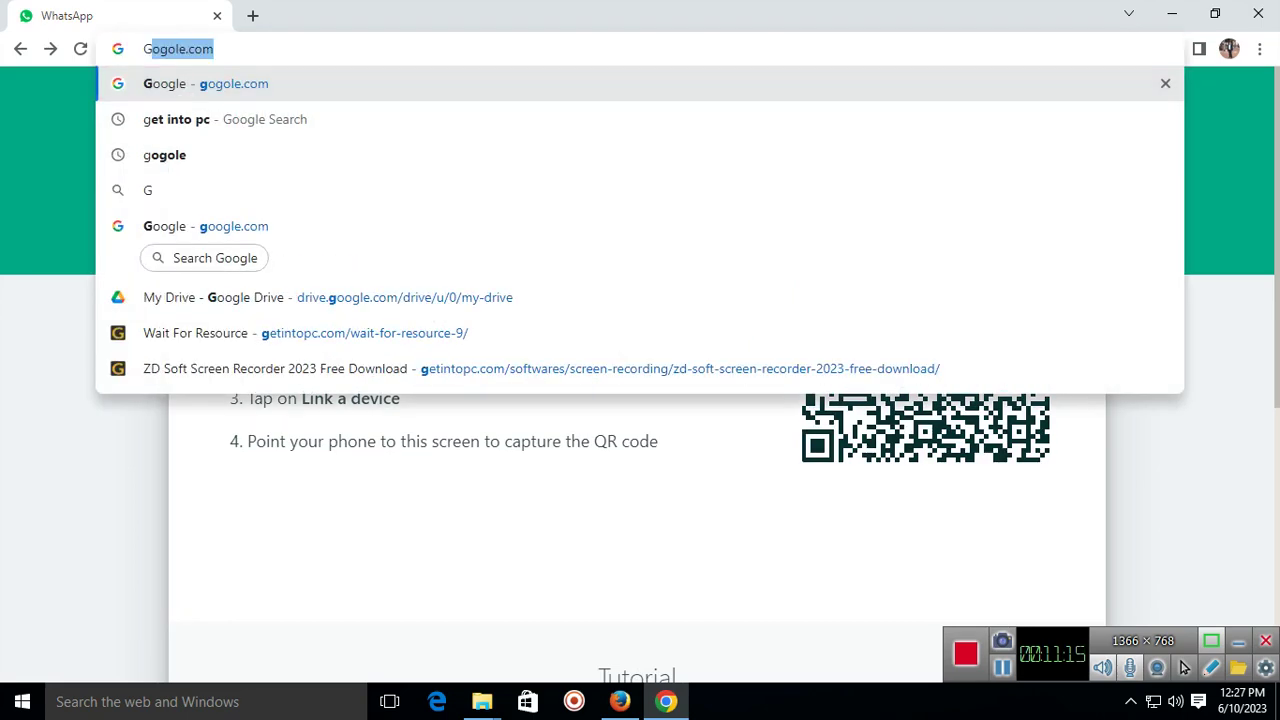
key("Return")
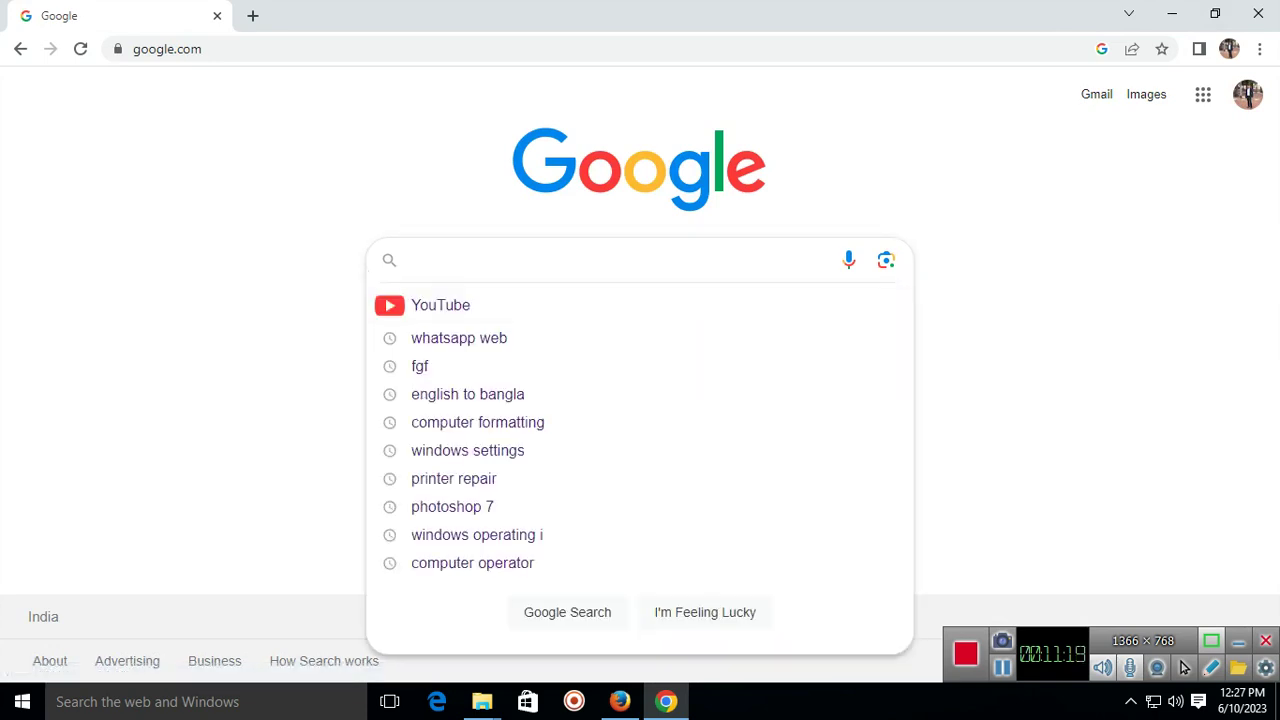
key("Down")
key("Down")
key("Return")
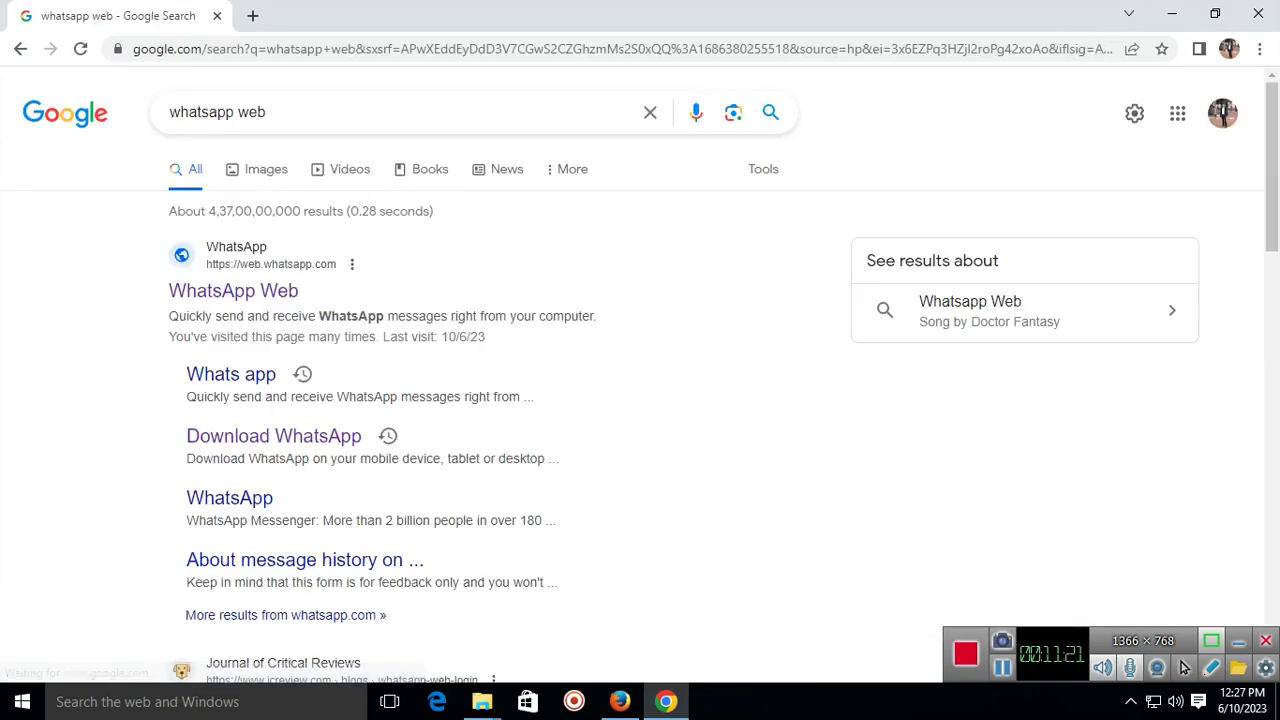
key("Tab")
key("Return")
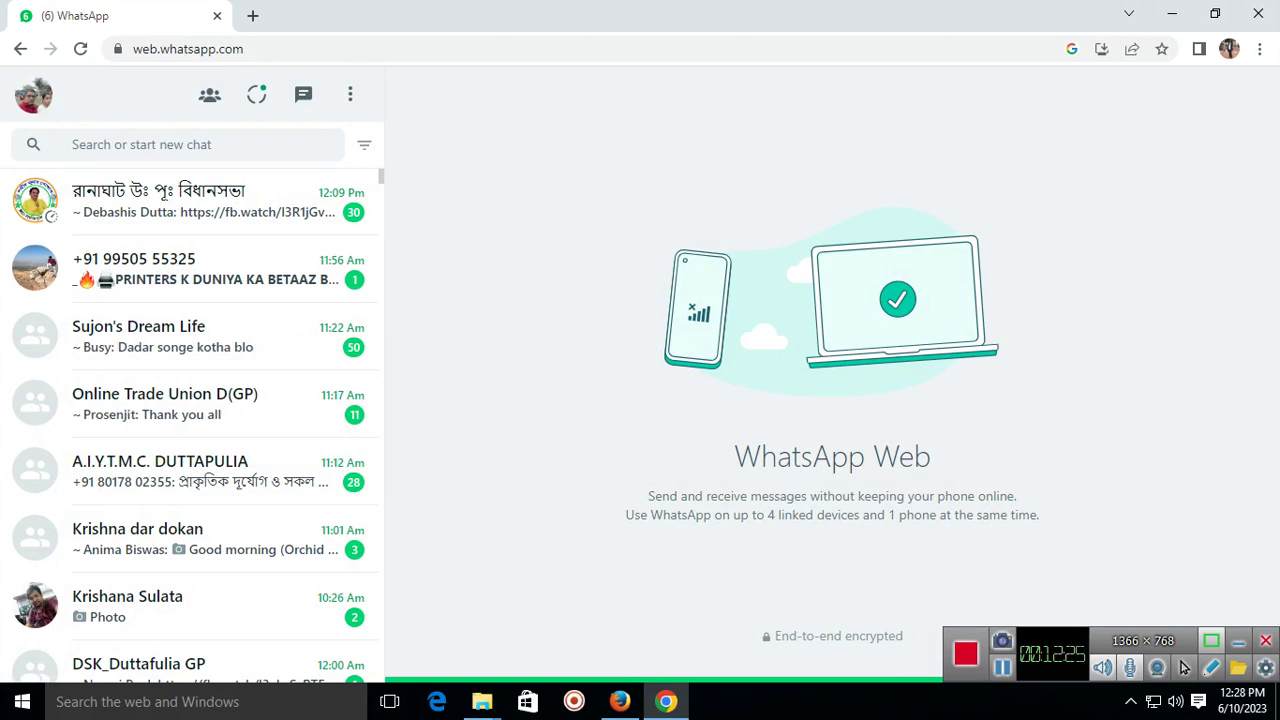
Close Google Chrome and refresh the Windows desktop.
left_click(1258, 14)
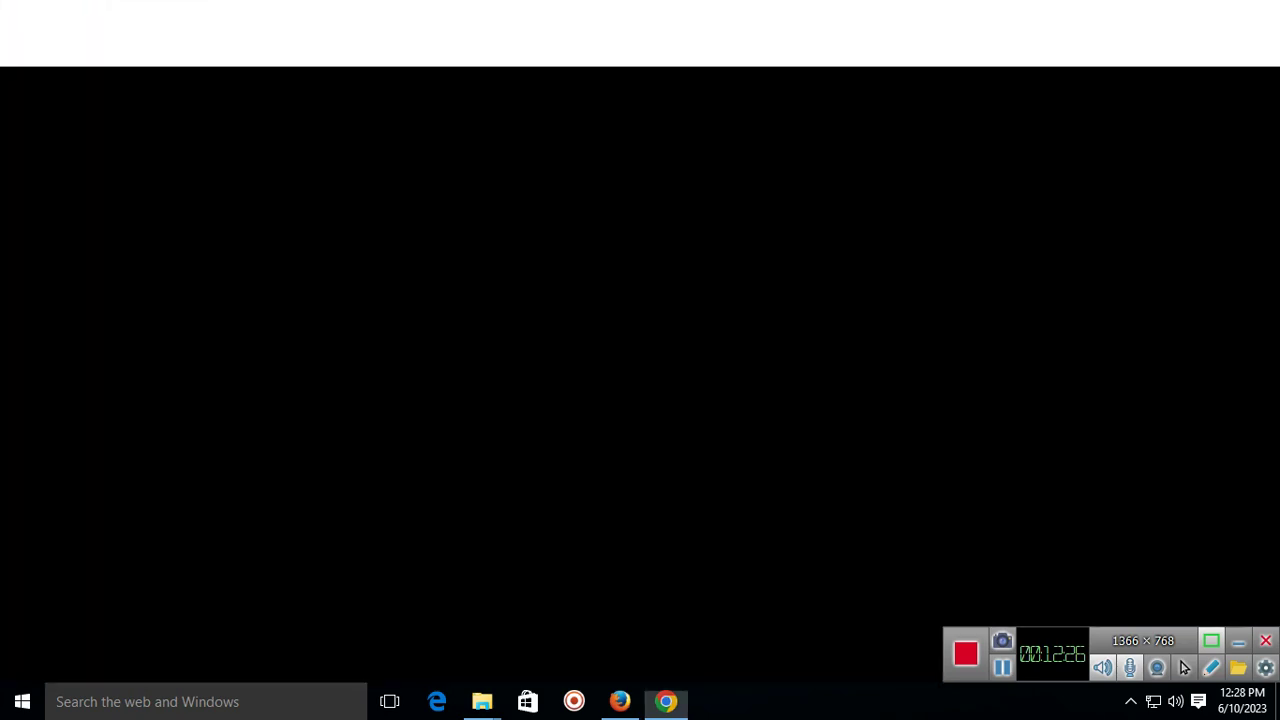
right_click(286, 302)
left_click(334, 357)
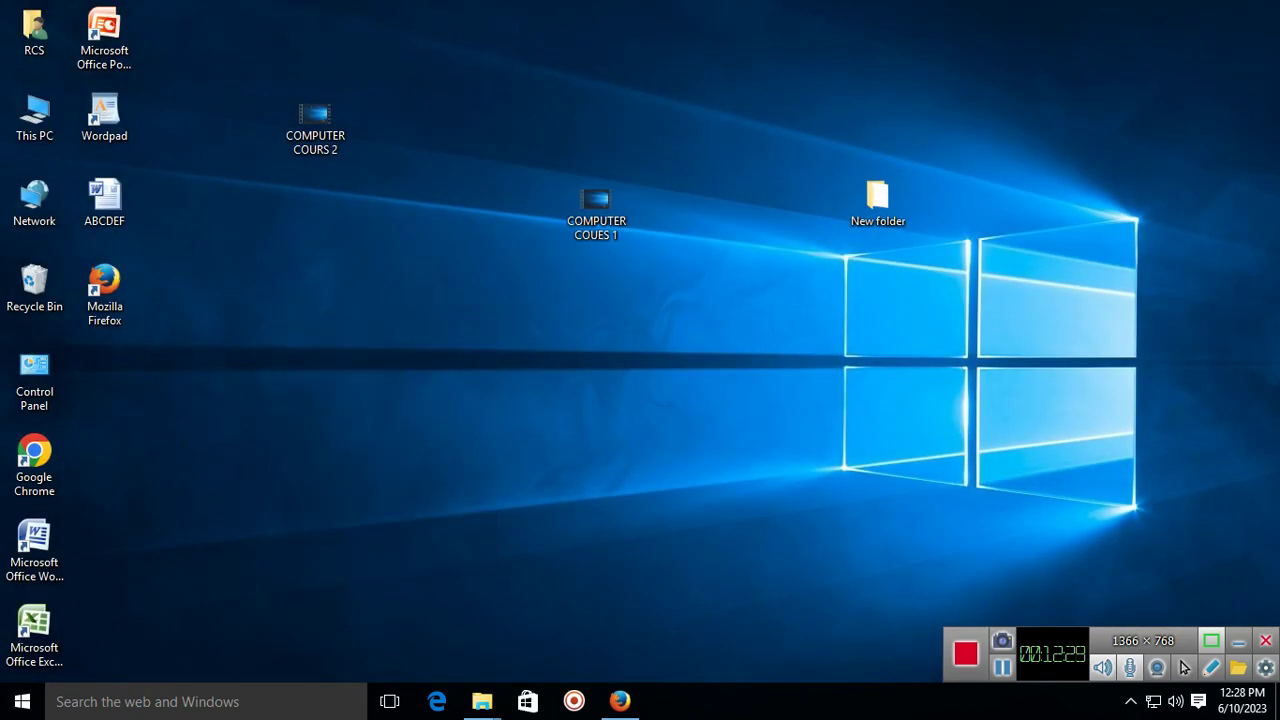
right_click(305, 327)
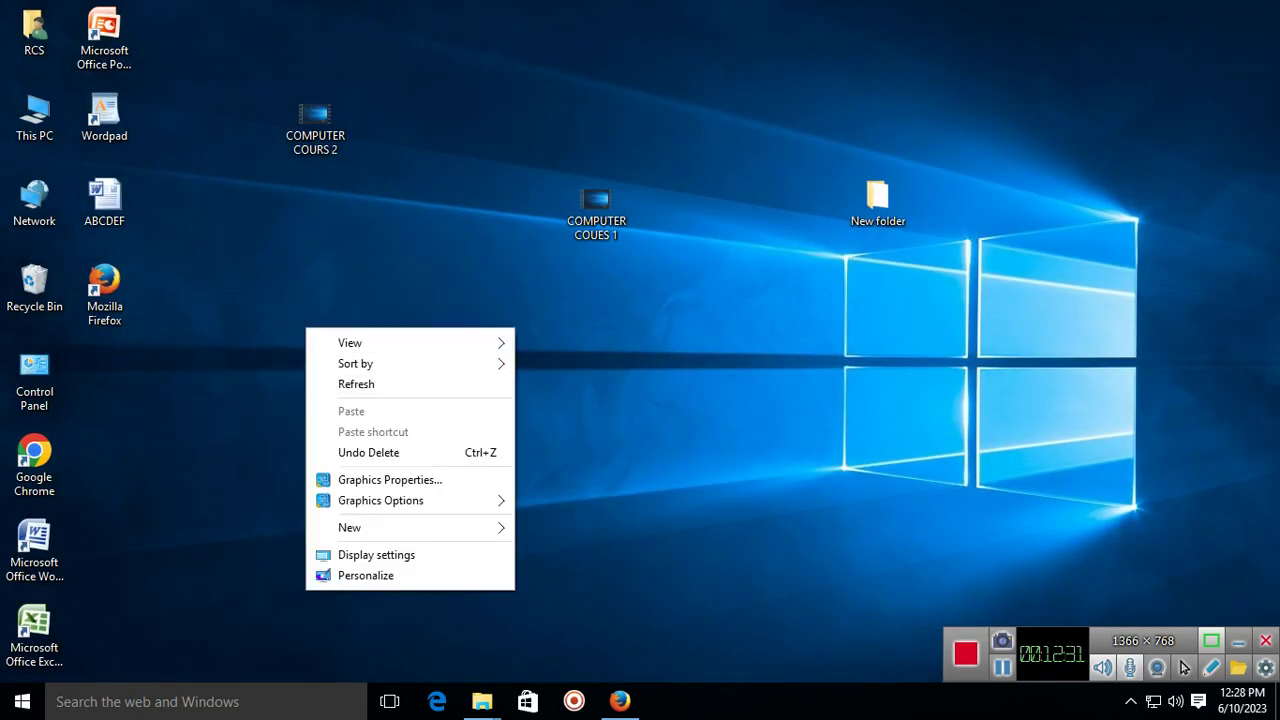
right_click(339, 273)
mouse_move(420, 309)
left_click(390, 329)
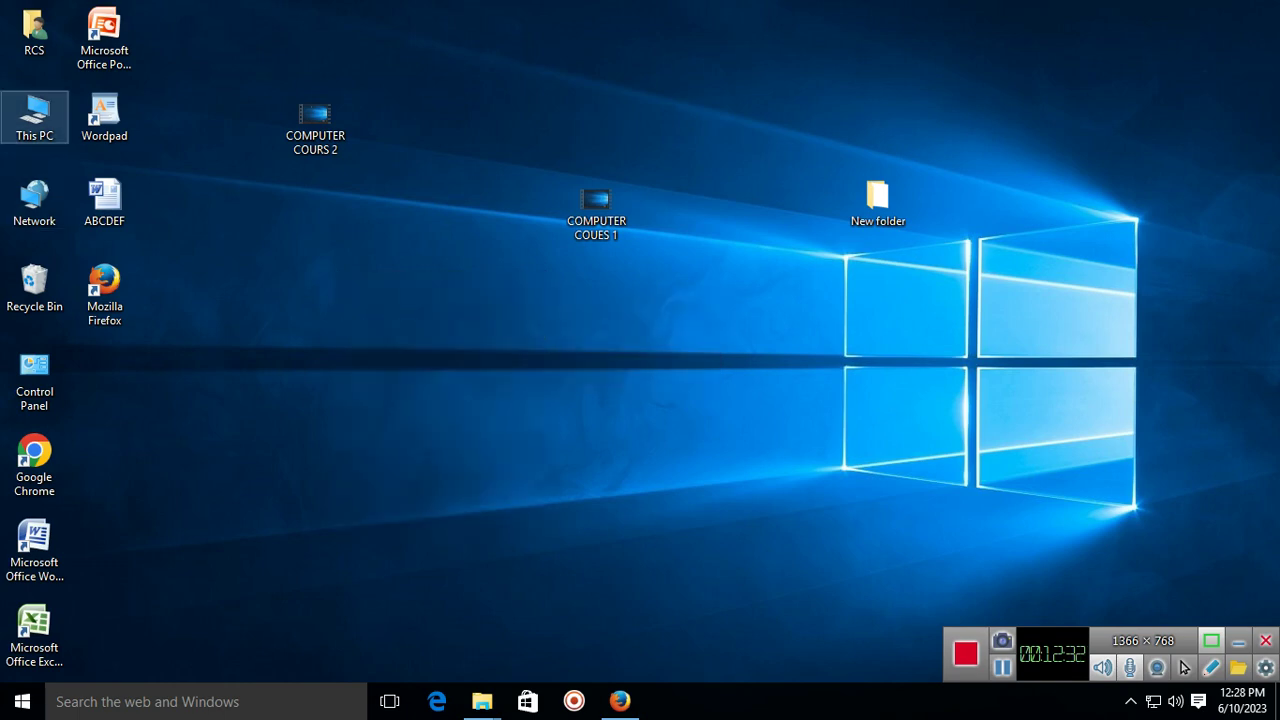
Look through This PC and the contents of Local Disk (F:), and close the window.
double_click(34, 115)
left_click(1001, 76)
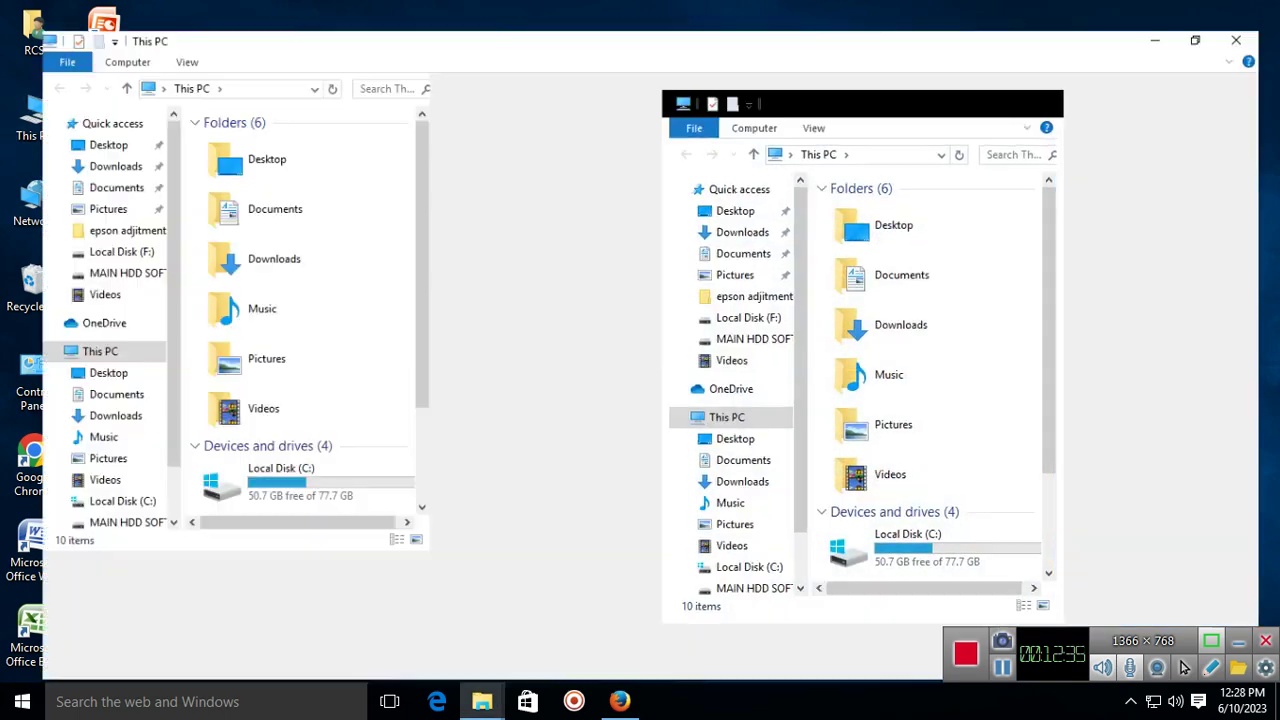
double_click(280, 317)
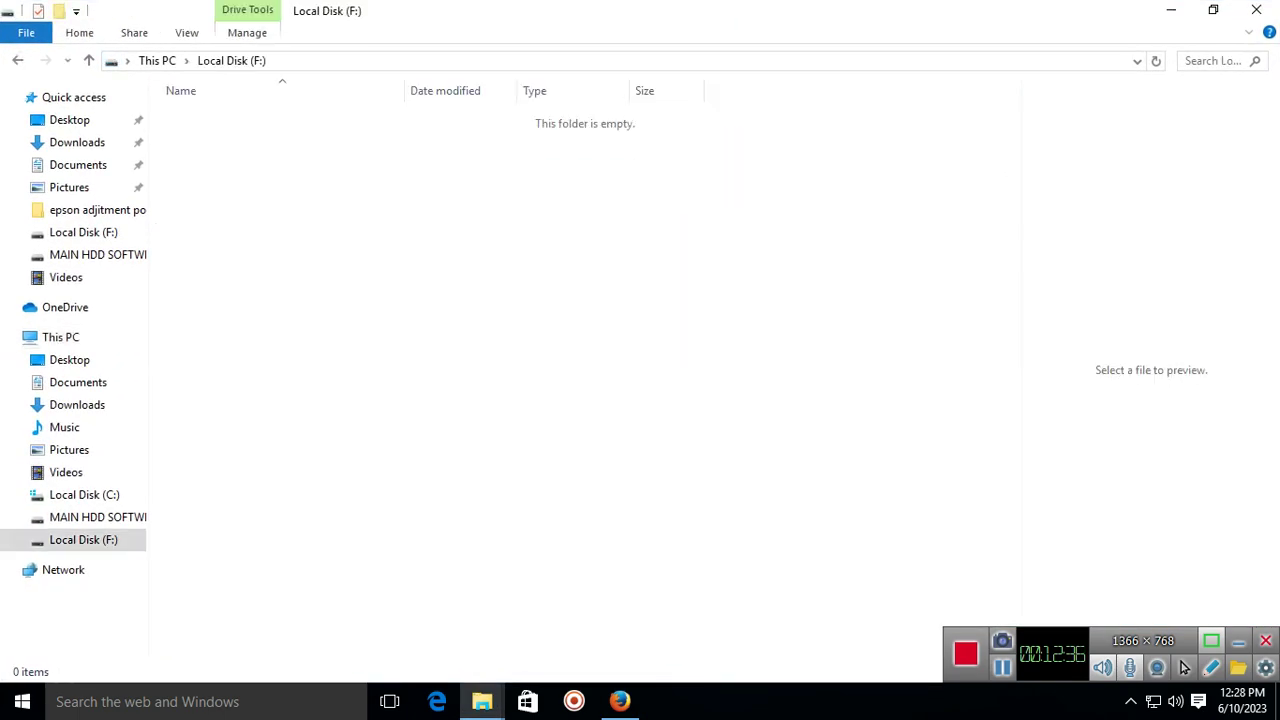
left_click(18, 60)
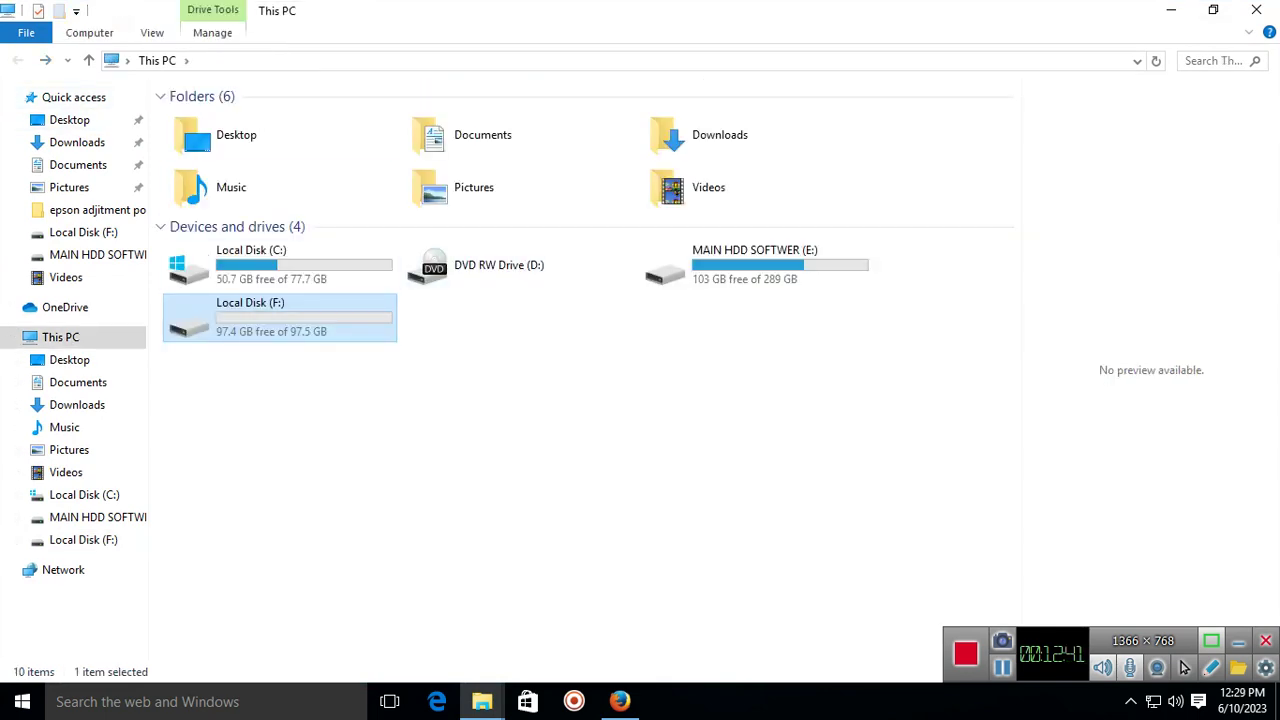
key("Escape")
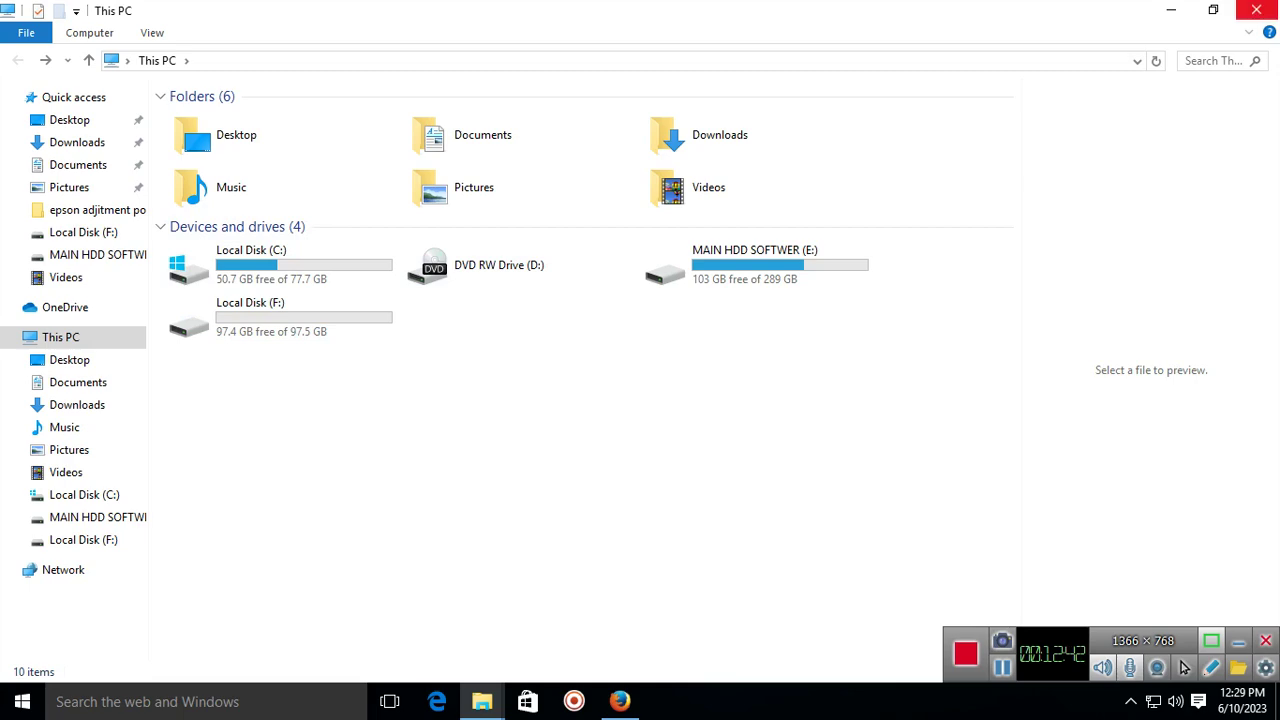
left_click(1256, 10)
Refresh the desktop several times and view the list of drives in This PC, closing the window after viewing.
right_click(370, 297)
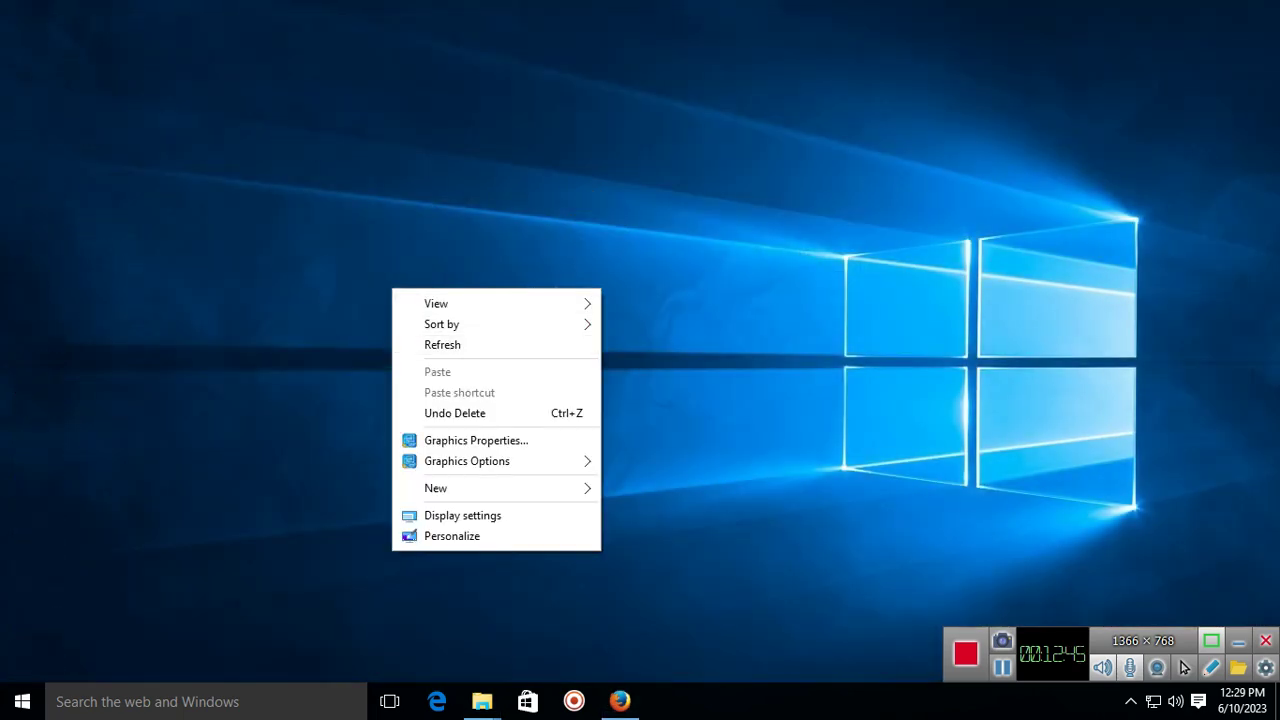
left_click(420, 352)
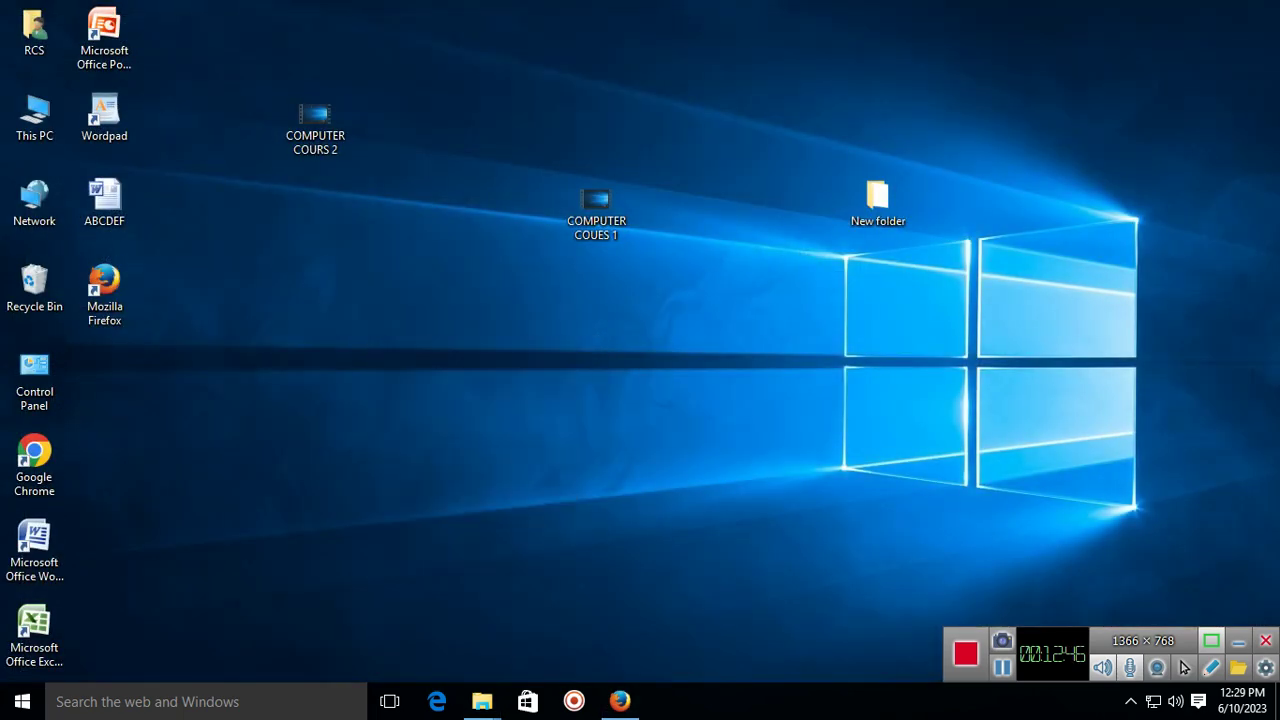
right_click(385, 267)
left_click(430, 323)
right_click(424, 292)
left_click(457, 348)
double_click(34, 115)
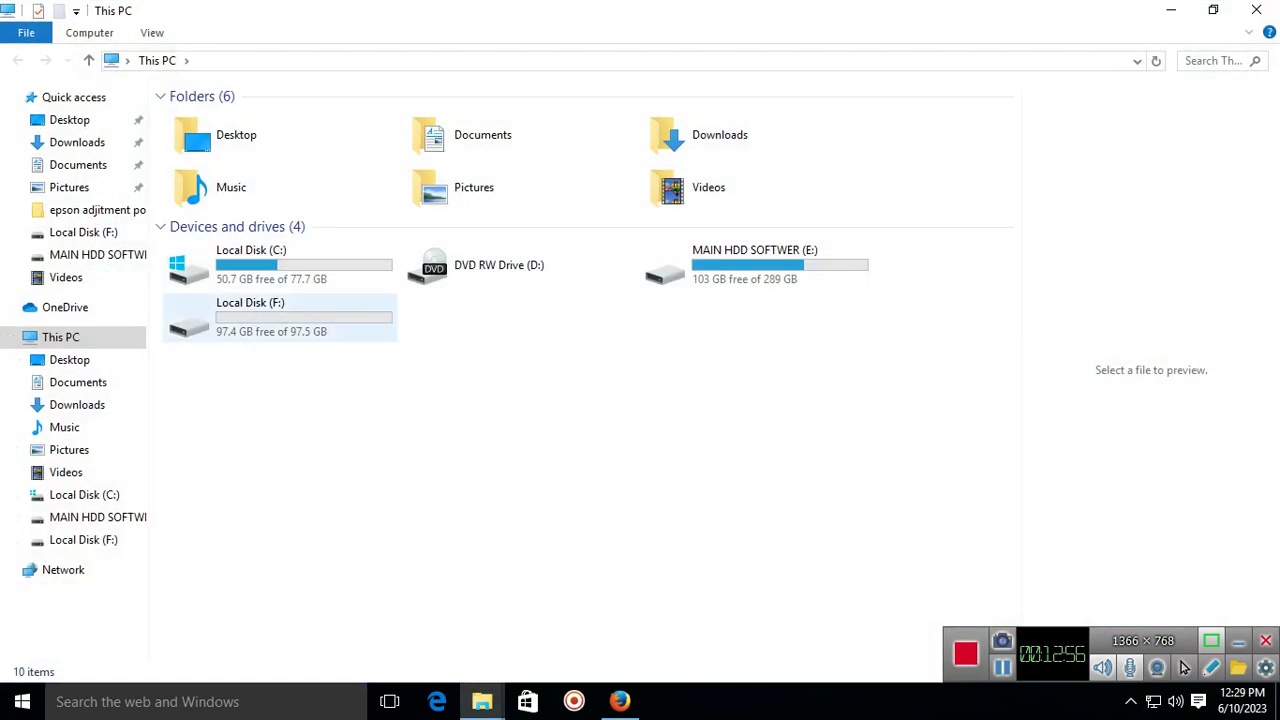
left_click(1256, 10)
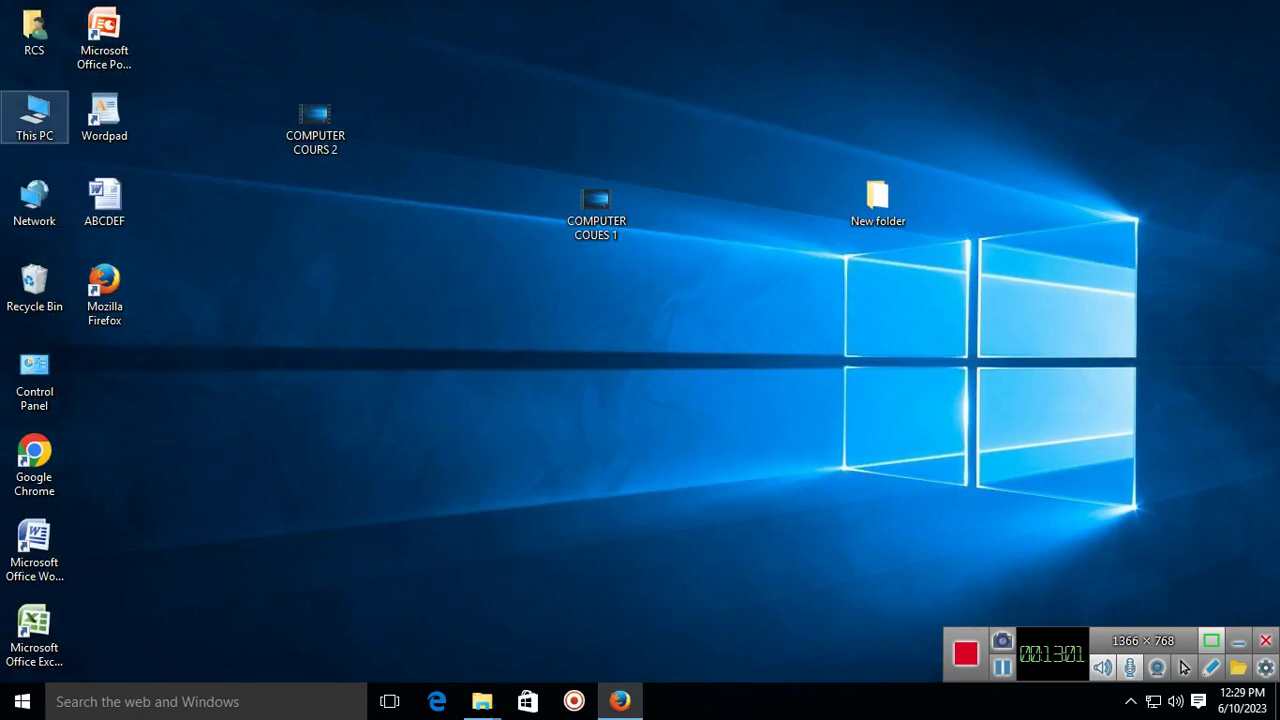
Open Computer Management for This PC and show Disk Management.
right_click(35, 105)
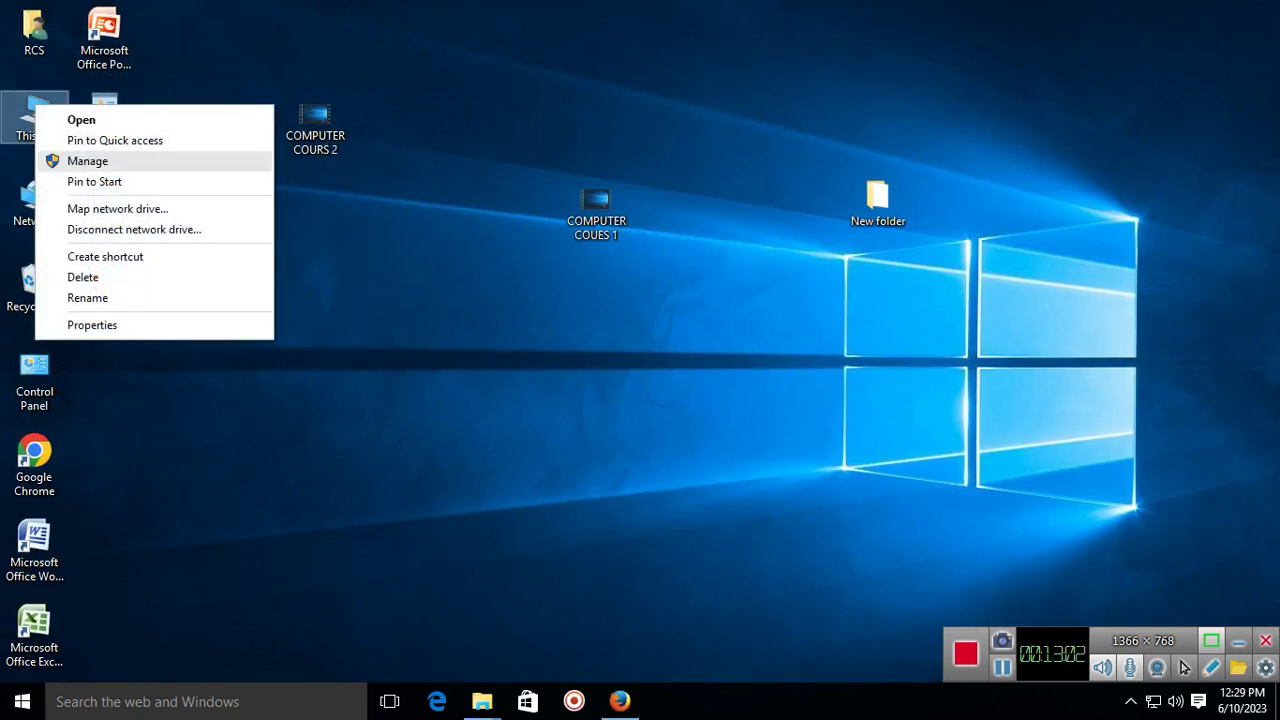
left_click(88, 161)
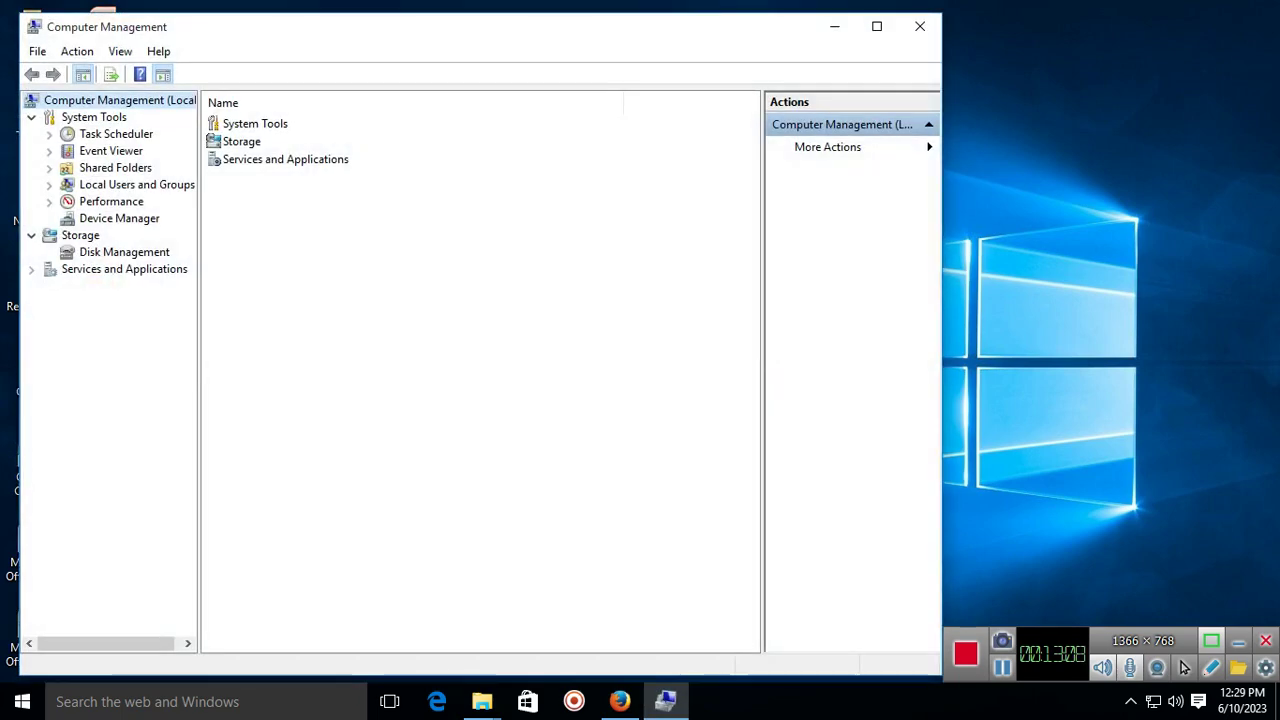
left_click(123, 252)
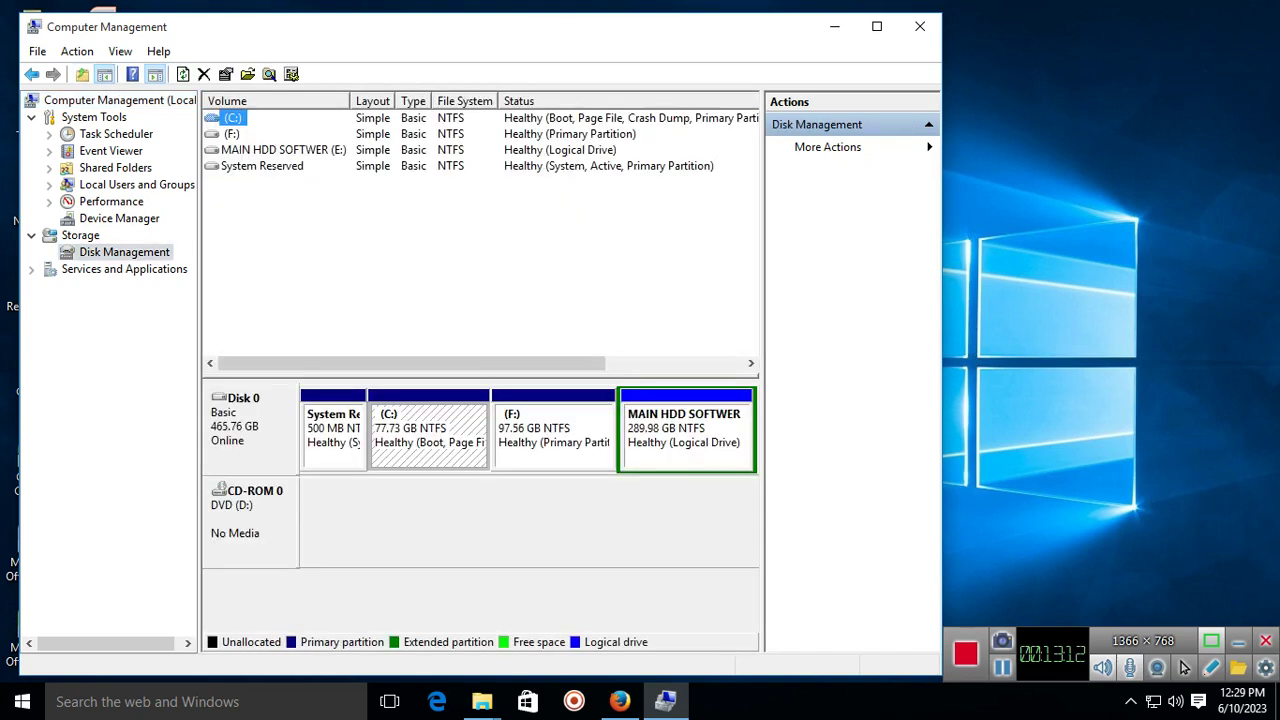
right_click(515, 409)
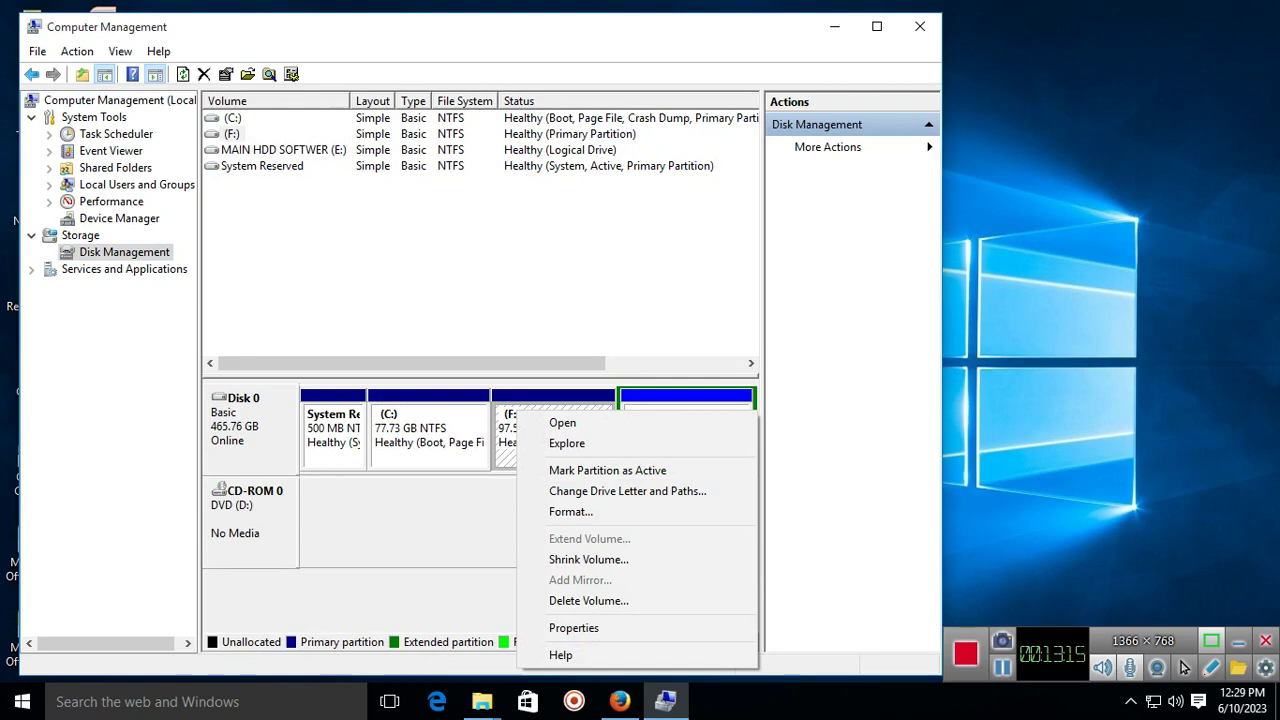
key("Escape")
right_click(521, 446)
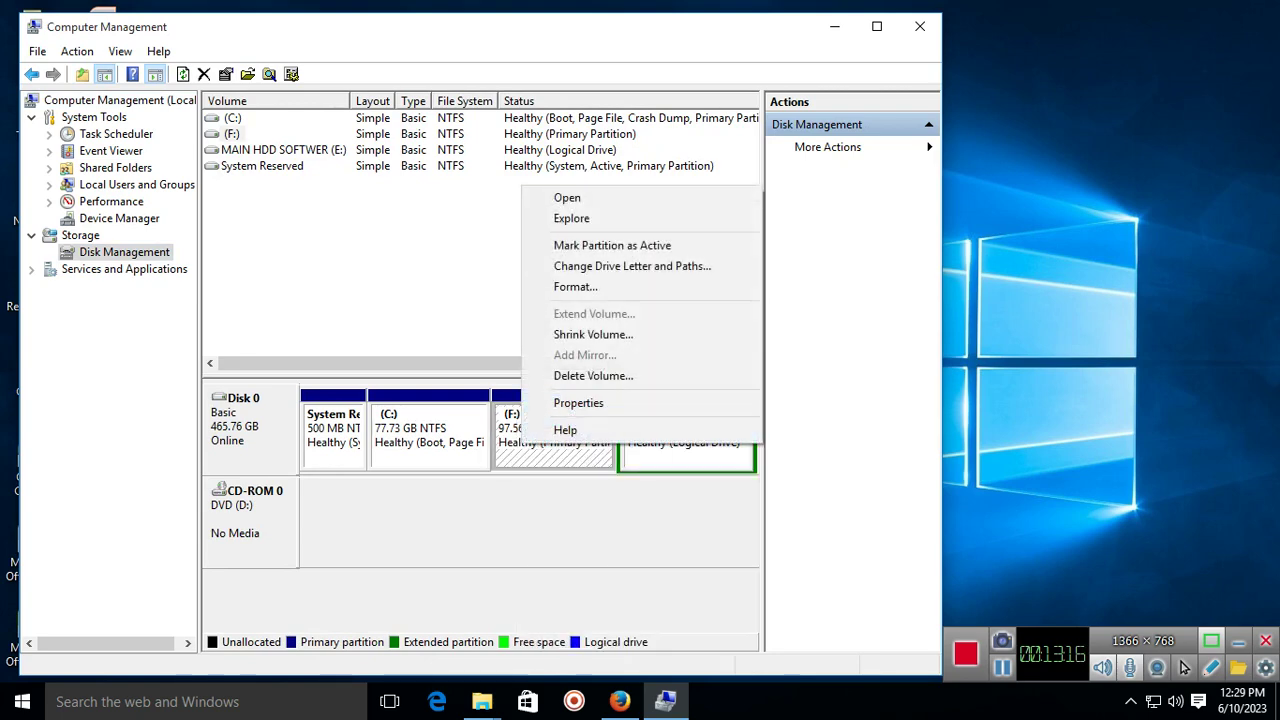
left_click(593, 375)
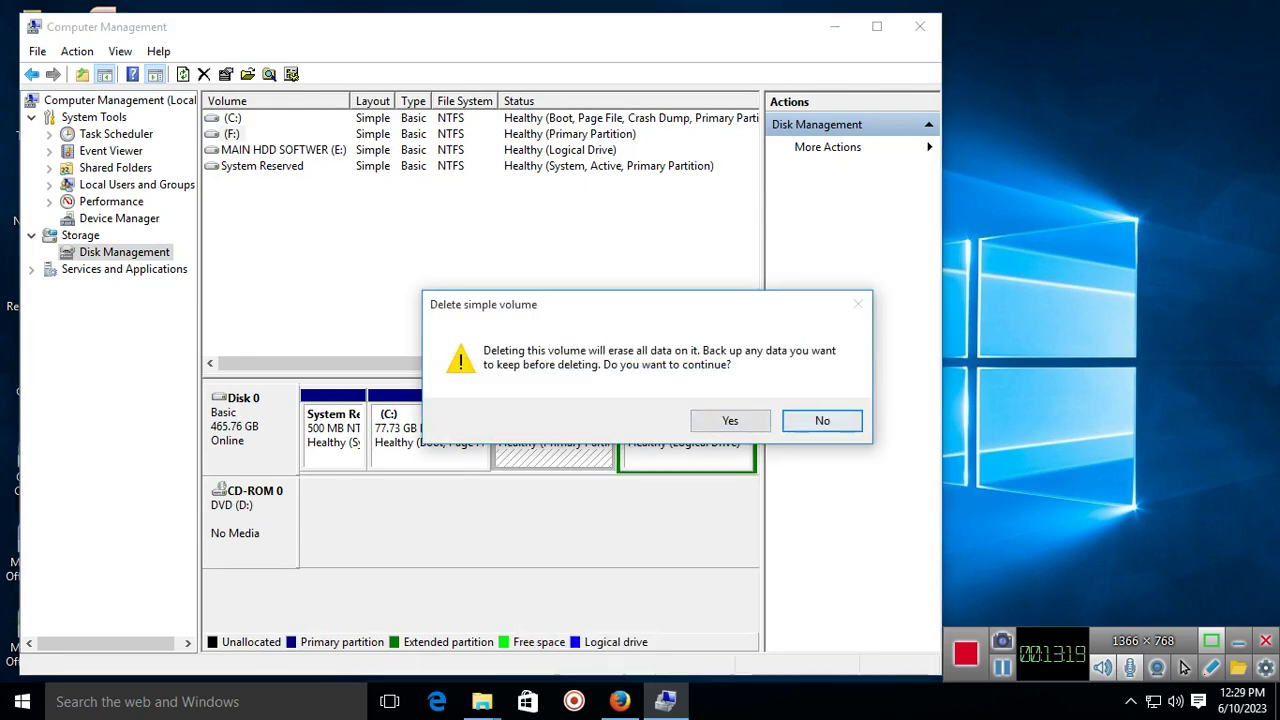
left_click(821, 420)
Delete the F: volume on Disk 0 and confirm erasing its data.
right_click(560, 421)
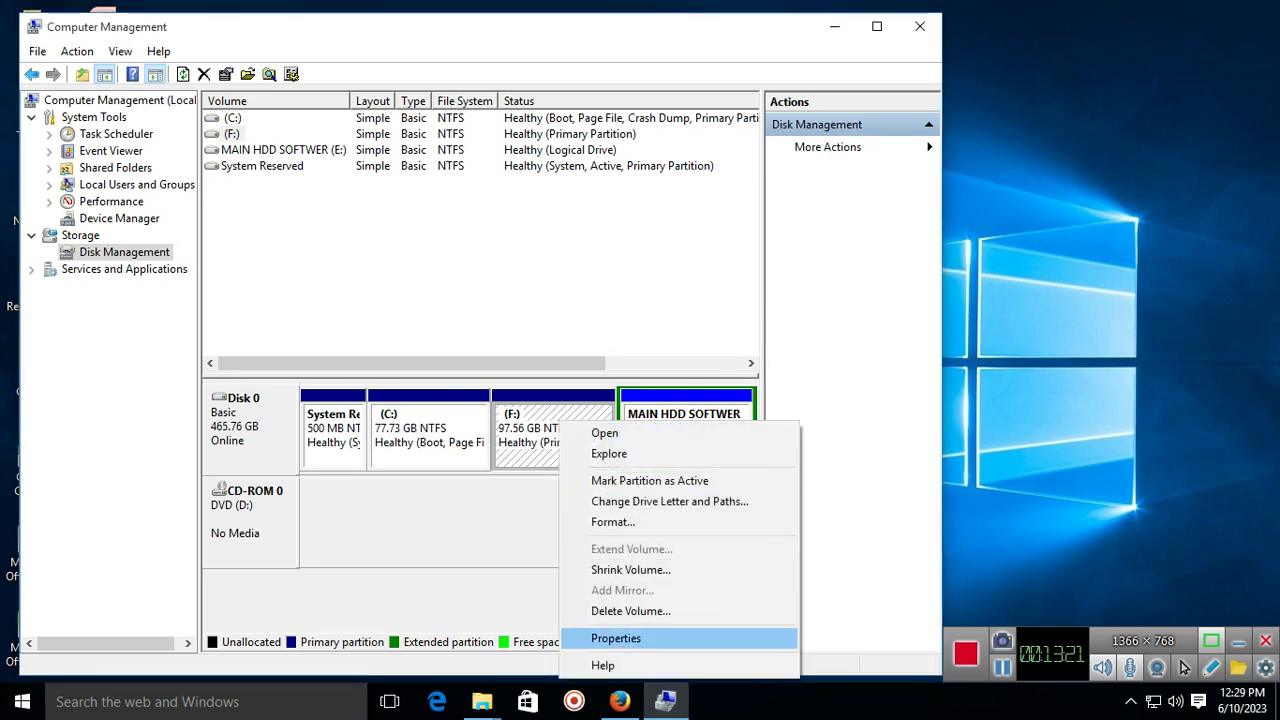
left_click(630, 611)
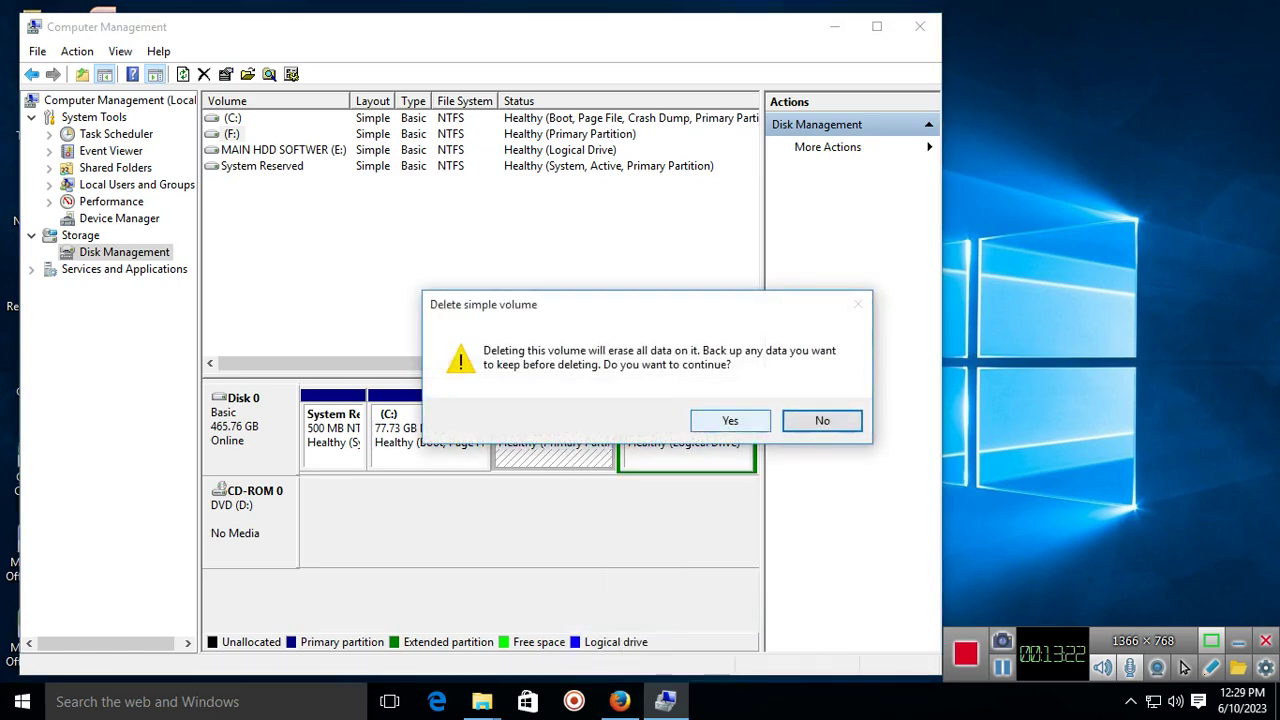
key("Return")
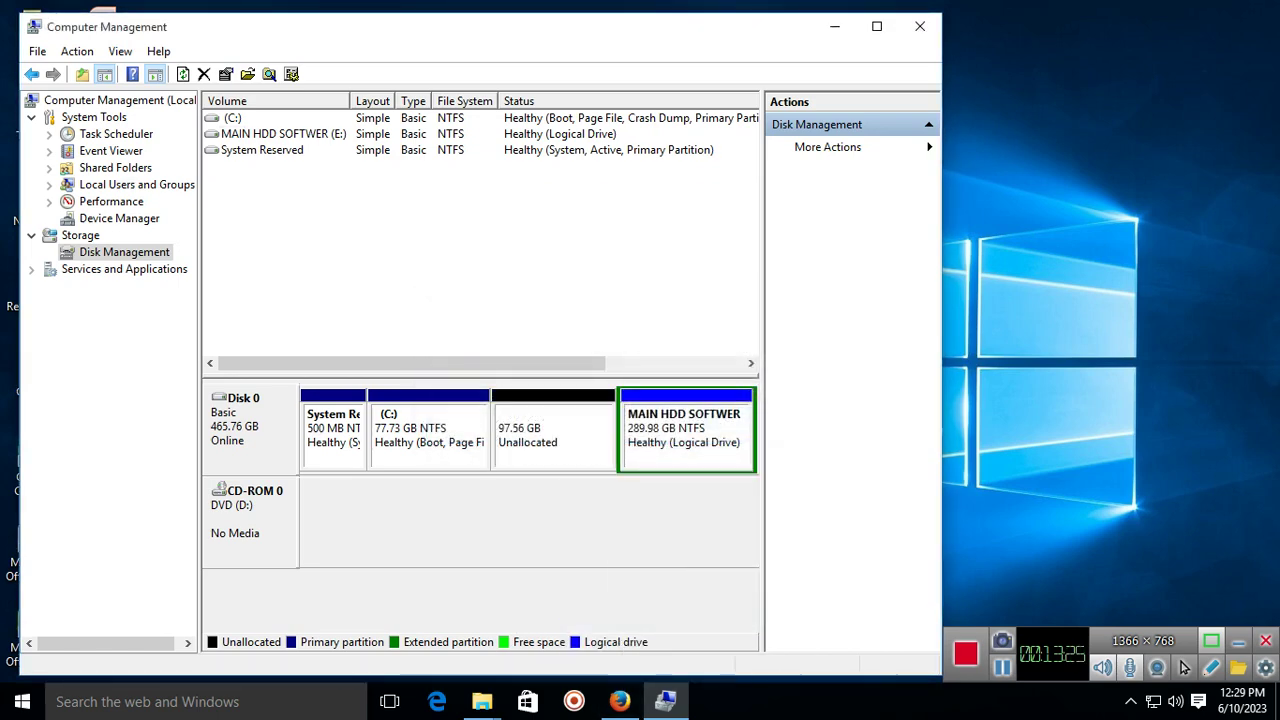
Move the Computer Management window clear of the desktop icons and check the remaining drives in This PC.
left_click_drag(200, 26, 327, 31)
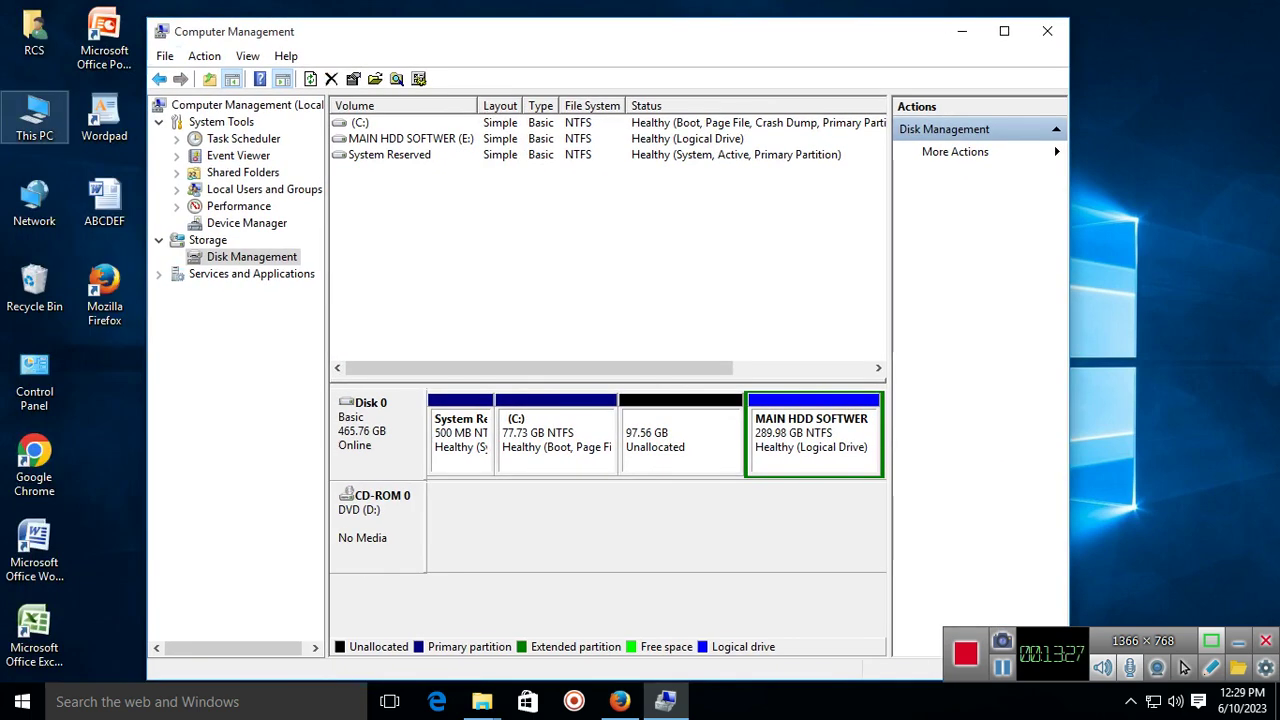
double_click(34, 118)
left_click(818, 14)
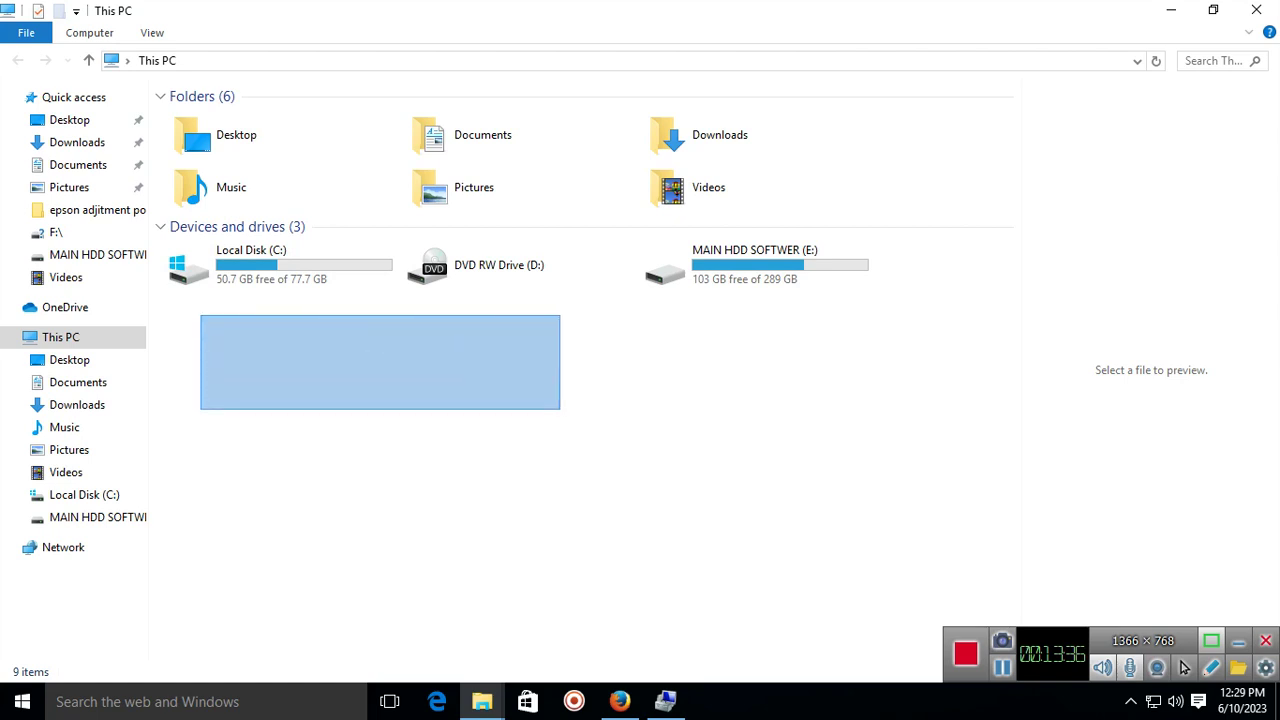
left_click_drag(206, 304, 428, 377)
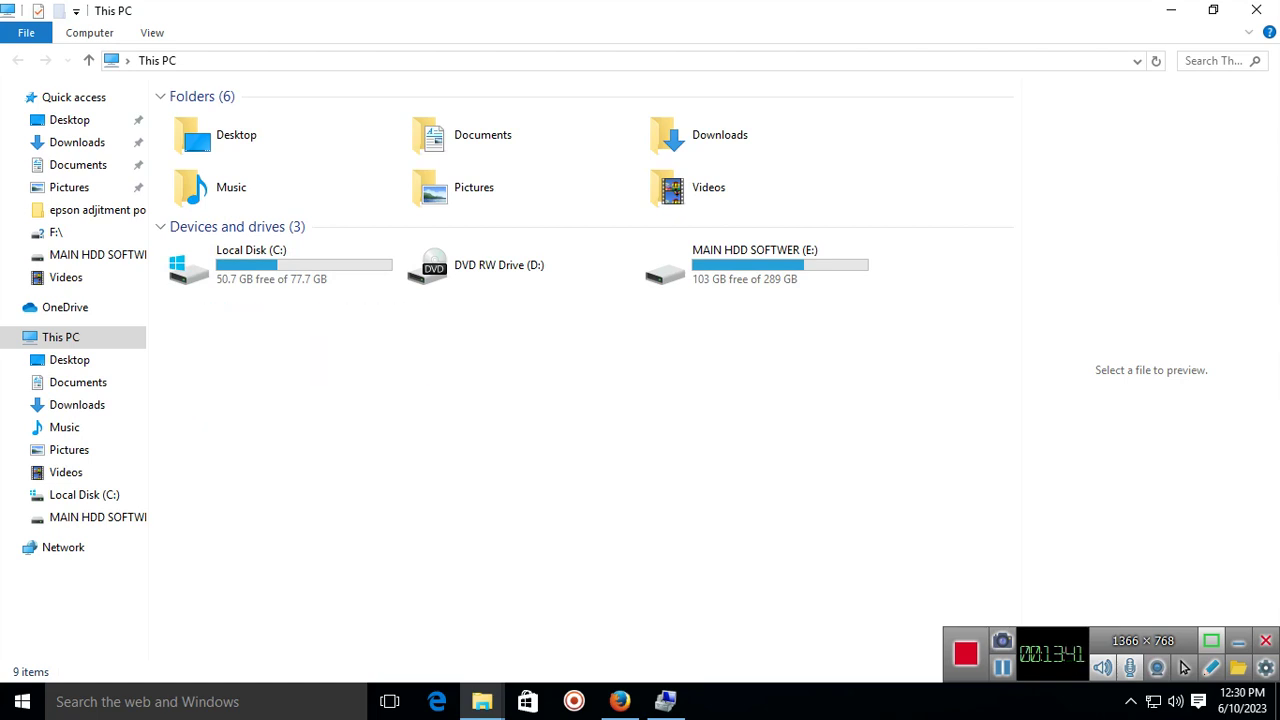
left_click(1256, 10)
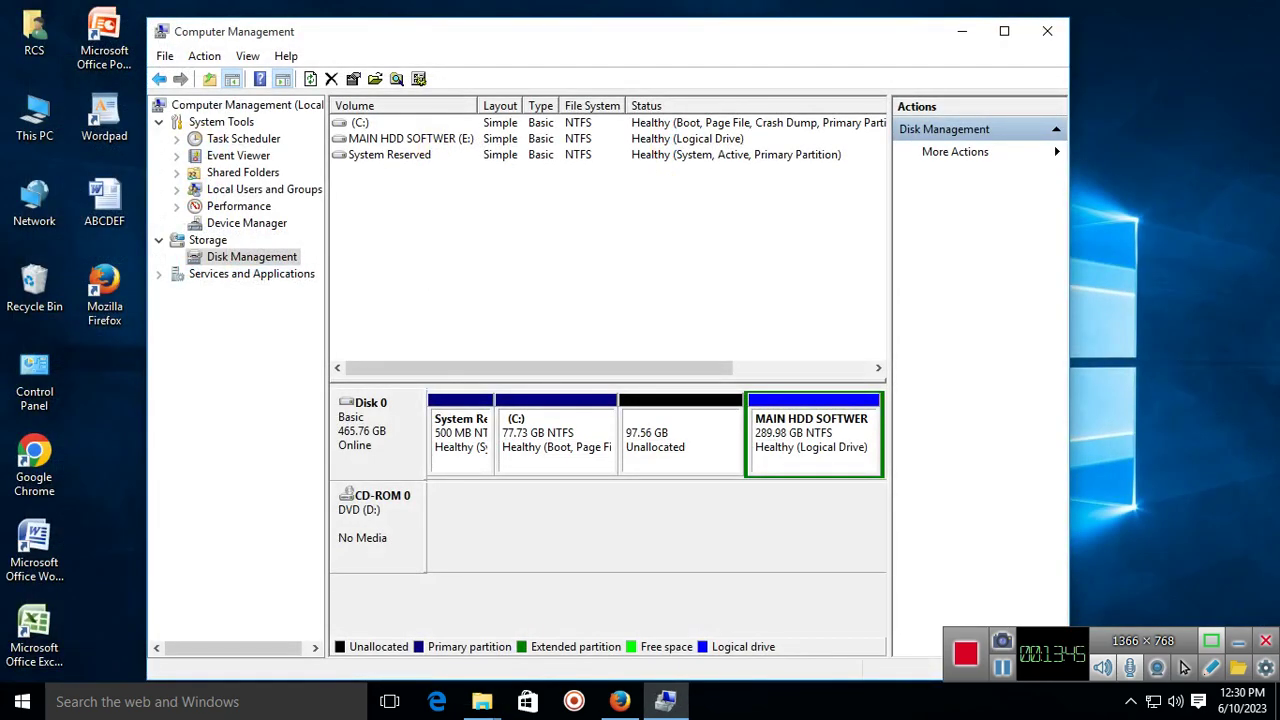
Create a 99899 MB simple volume in the unallocated space of Disk 0, quick-formatted as NTFS with the label New Volume.
right_click(650, 443)
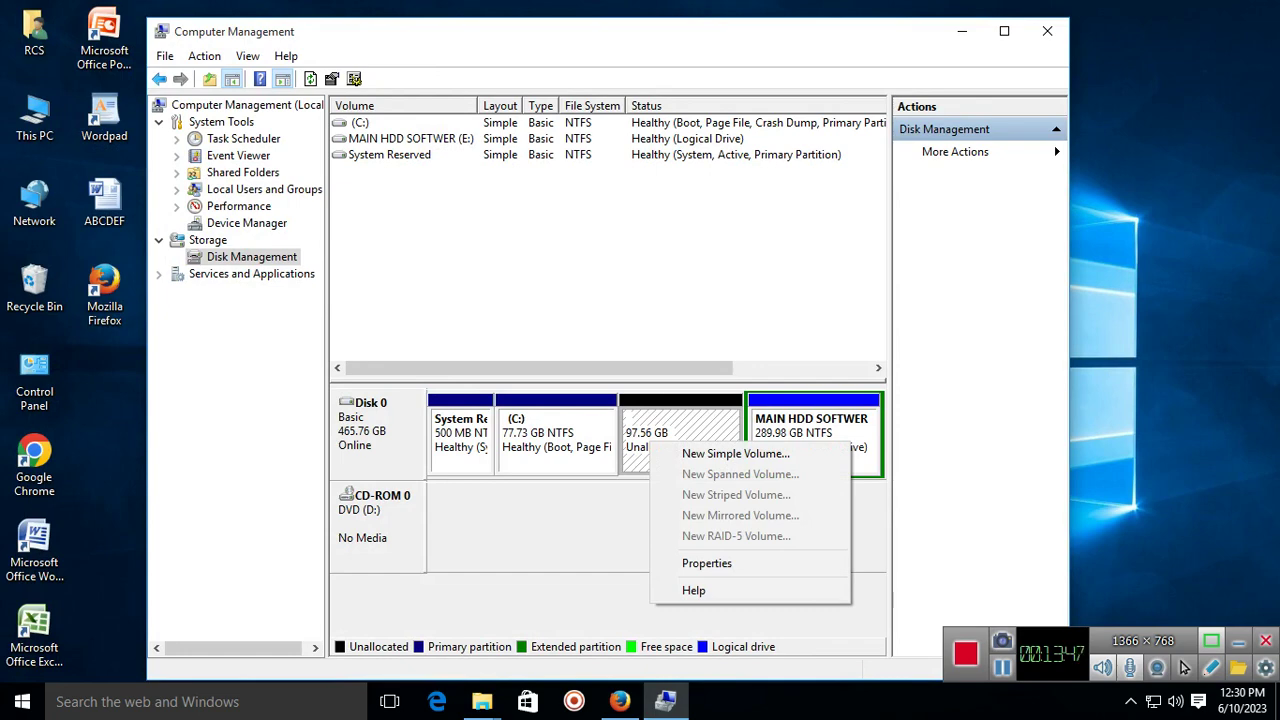
left_click(735, 453)
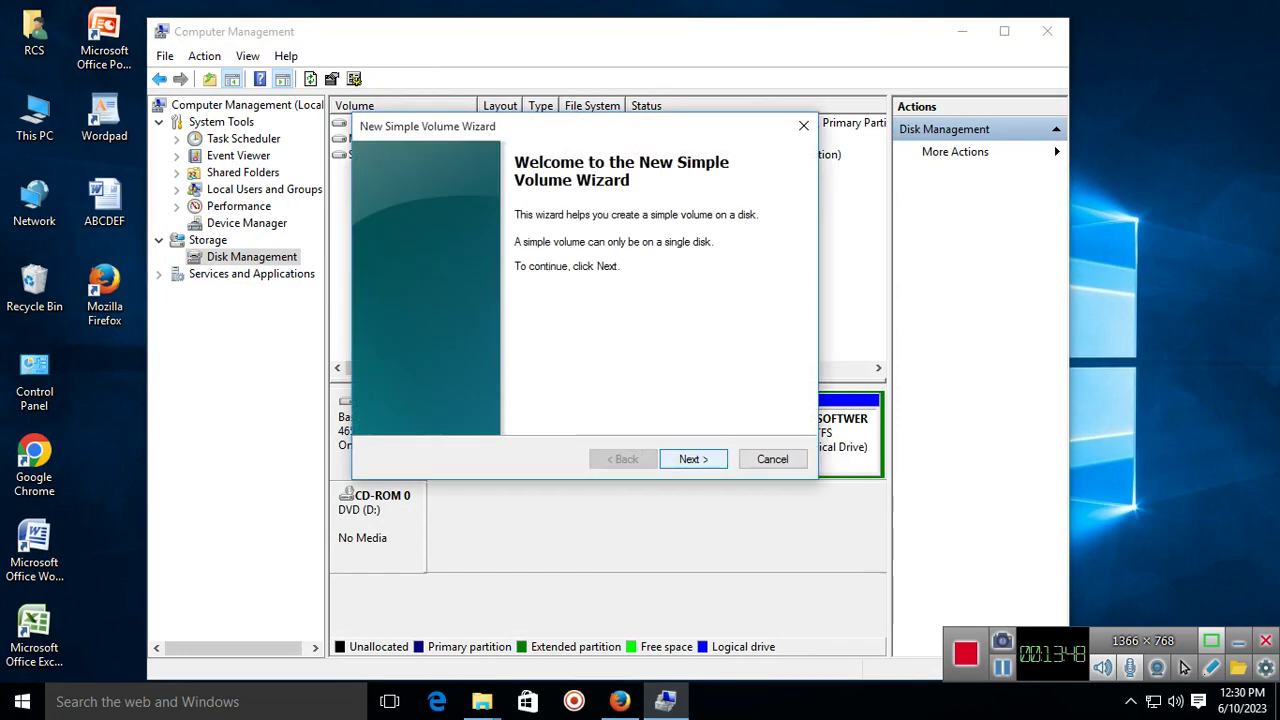
key("Return")
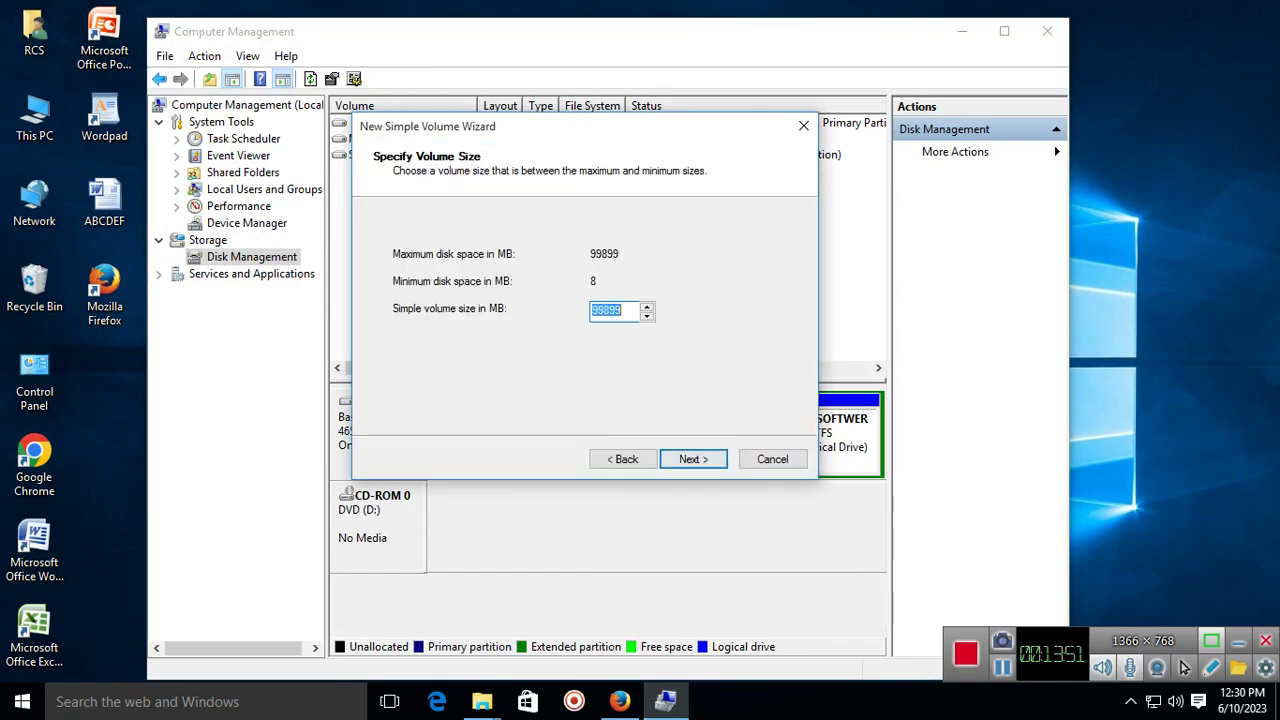
key("Return")
key("Return")
key("Return")
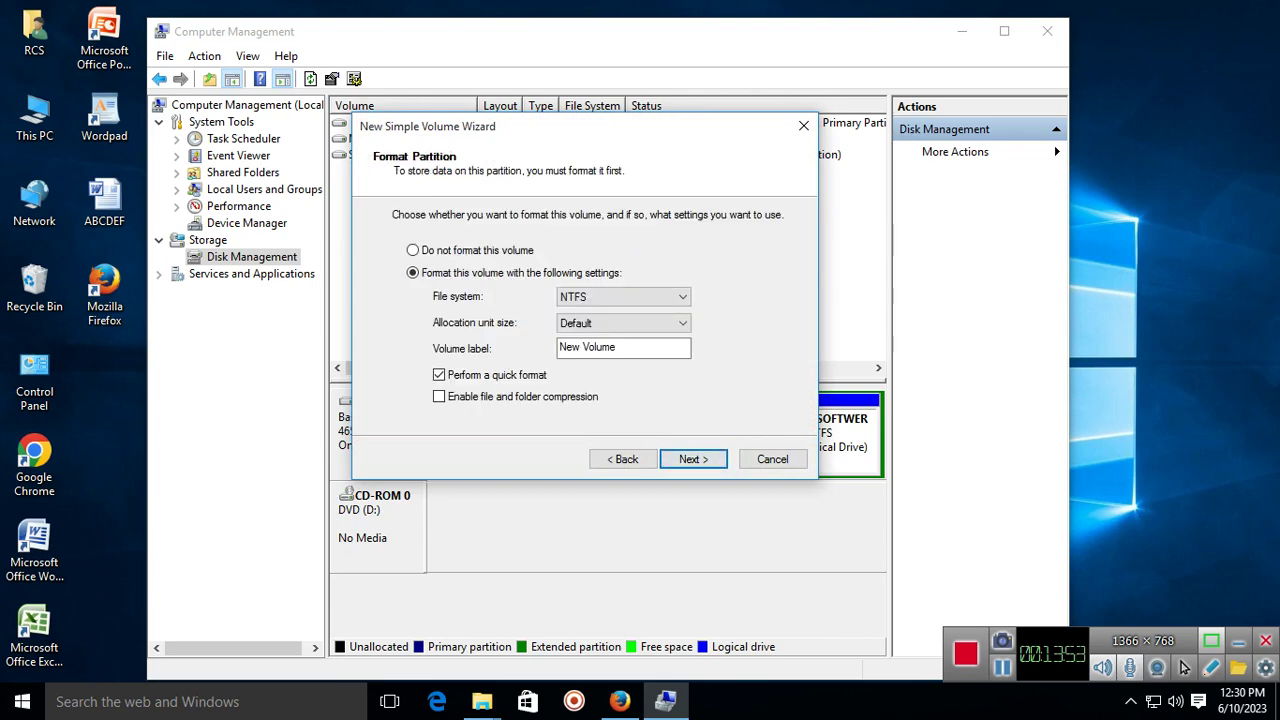
key("Return")
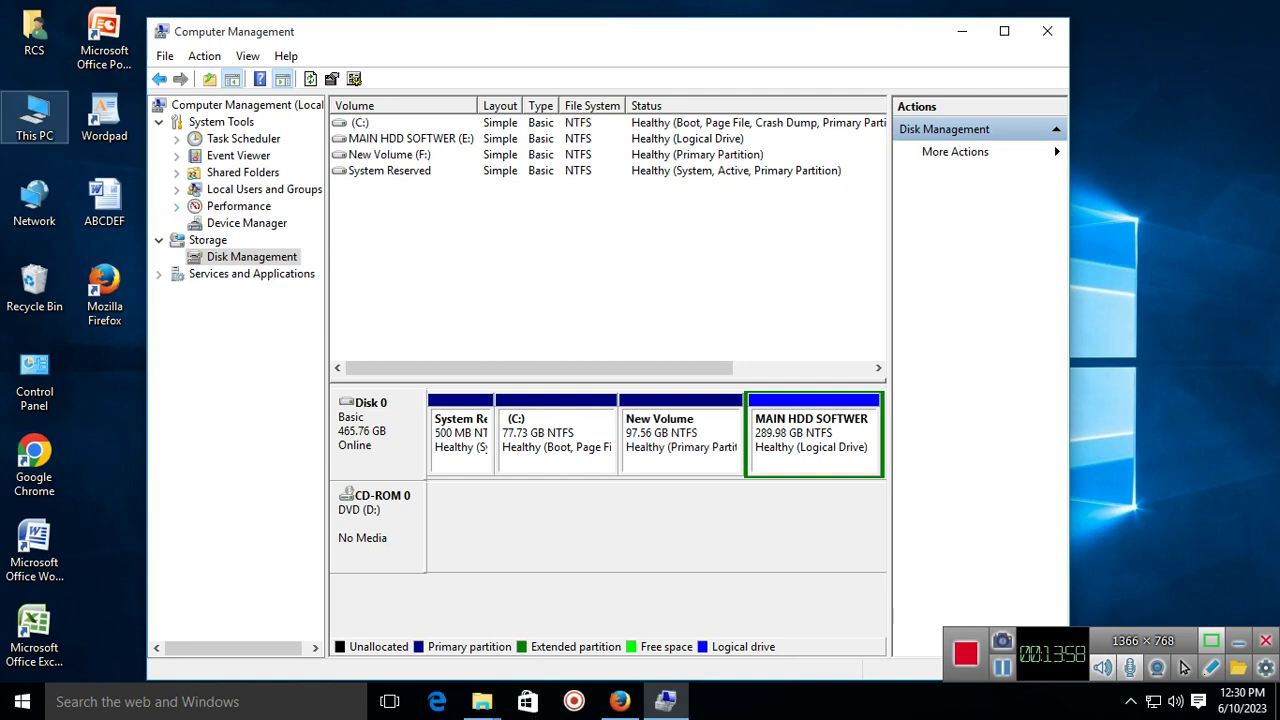
Check the contents of New Volume (F:) through This PC, and close both its window and Computer Management.
double_click(34, 117)
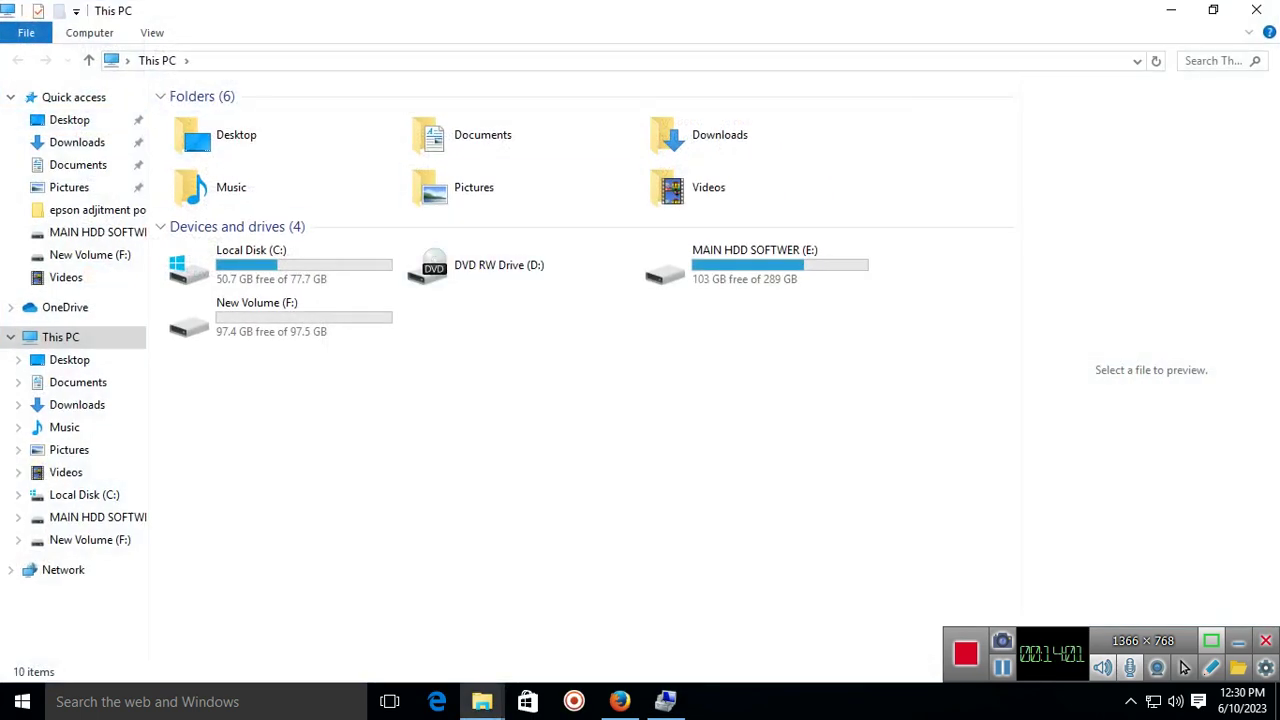
double_click(280, 317)
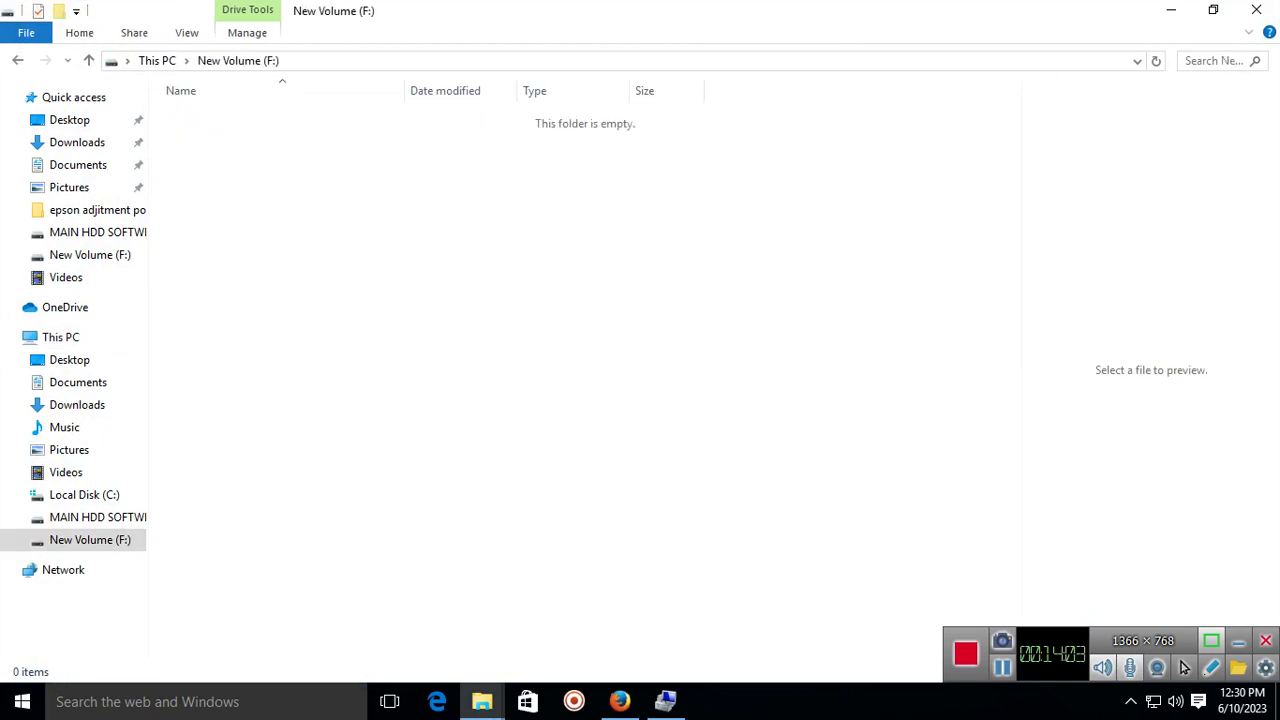
key("alt+F4")
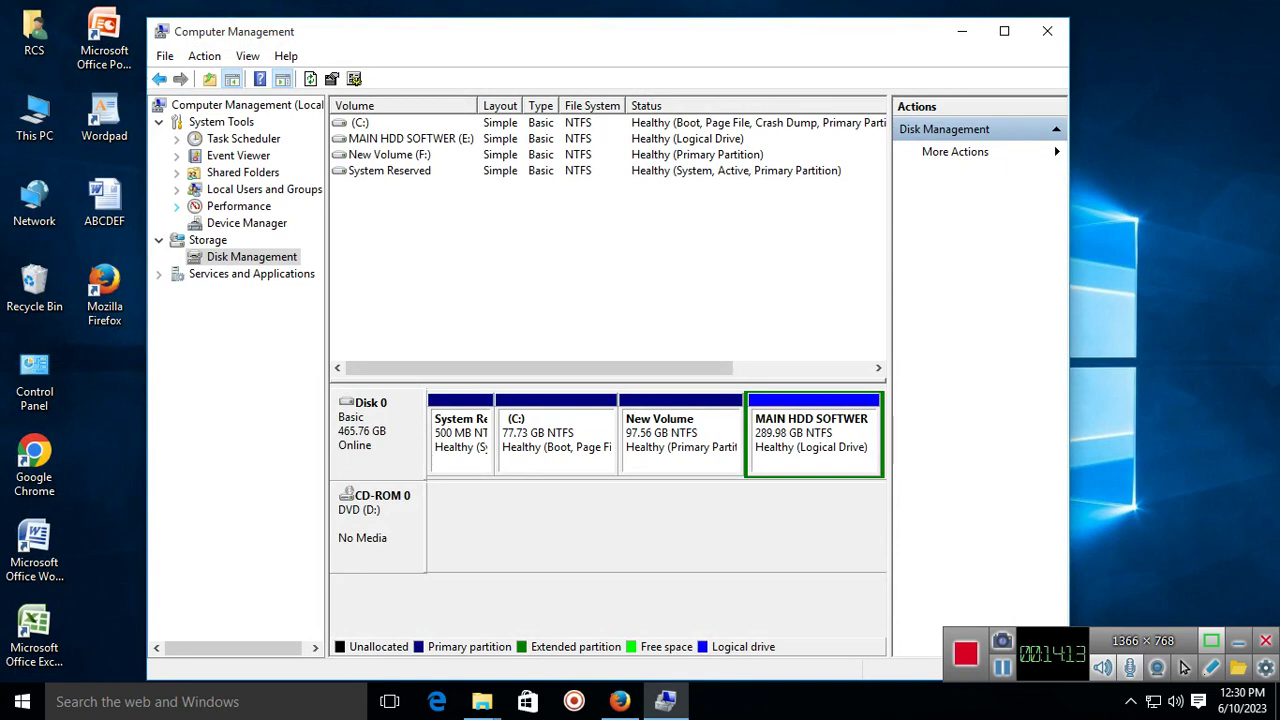
left_click(1047, 31)
right_click(295, 335)
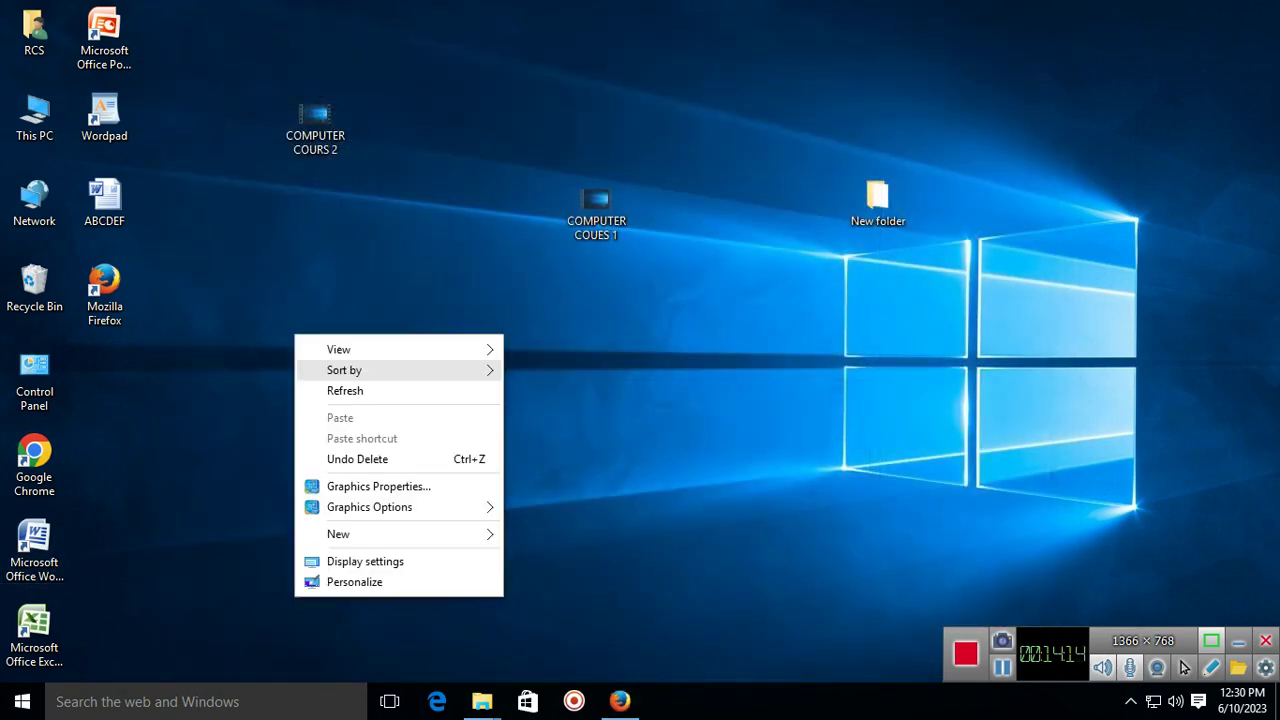
left_click(345, 391)
right_click(311, 307)
left_click(345, 365)
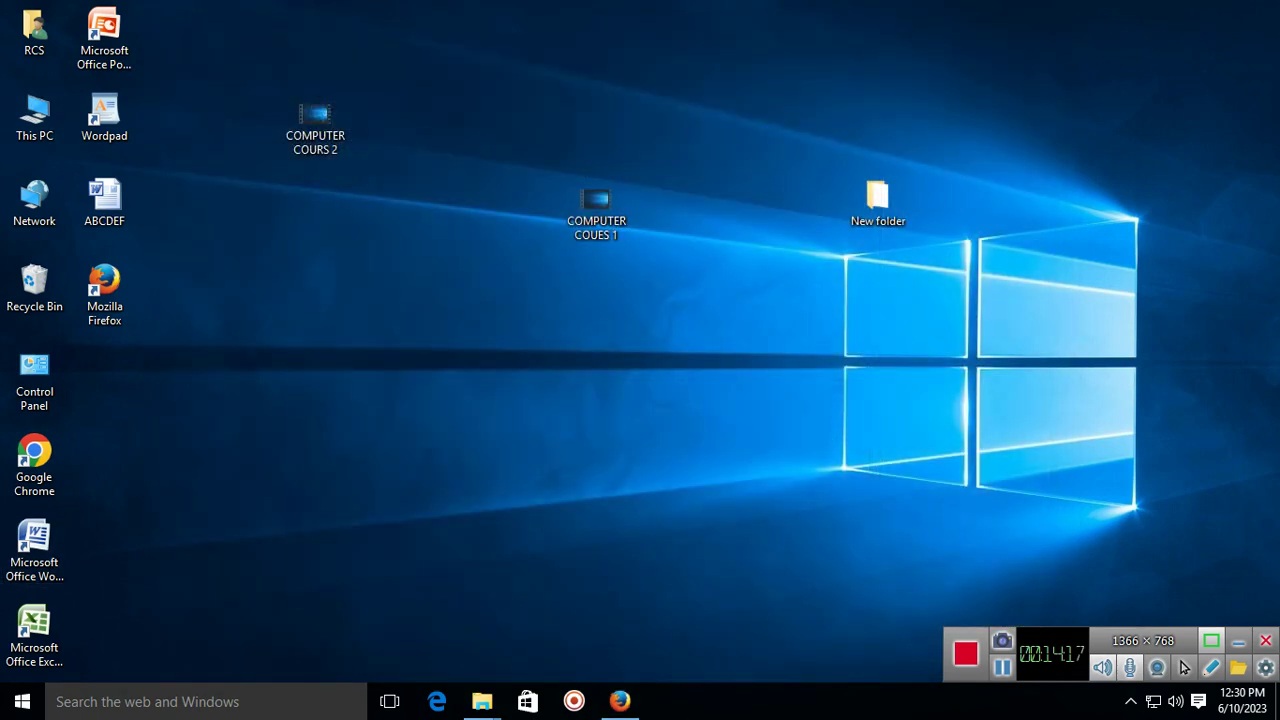
key("super")
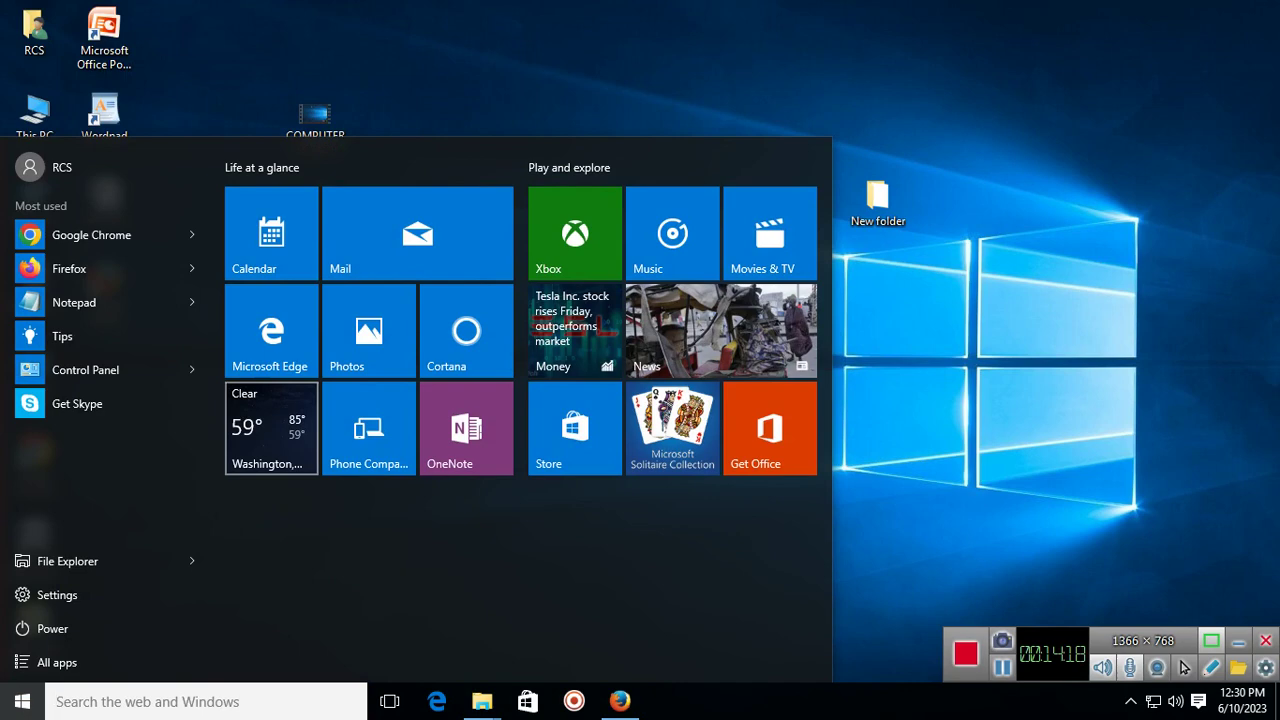
key("super")
right_click(373, 213)
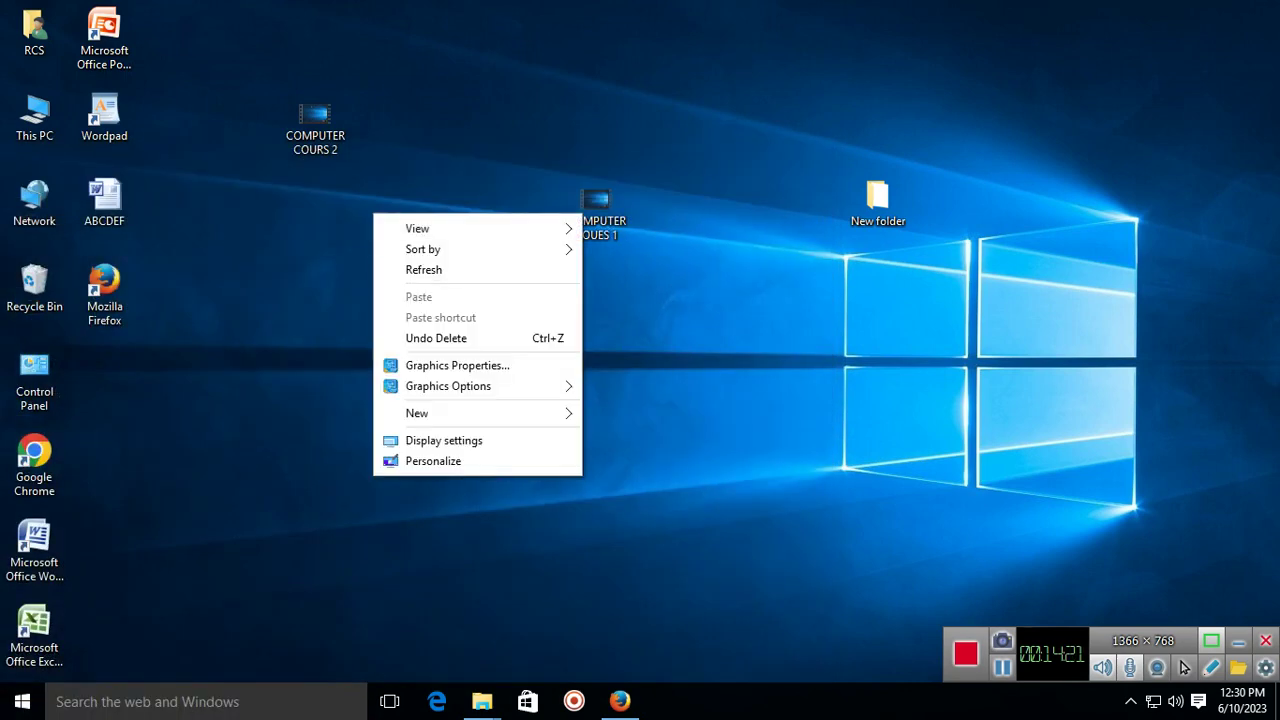
left_click(423, 270)
right_click(348, 264)
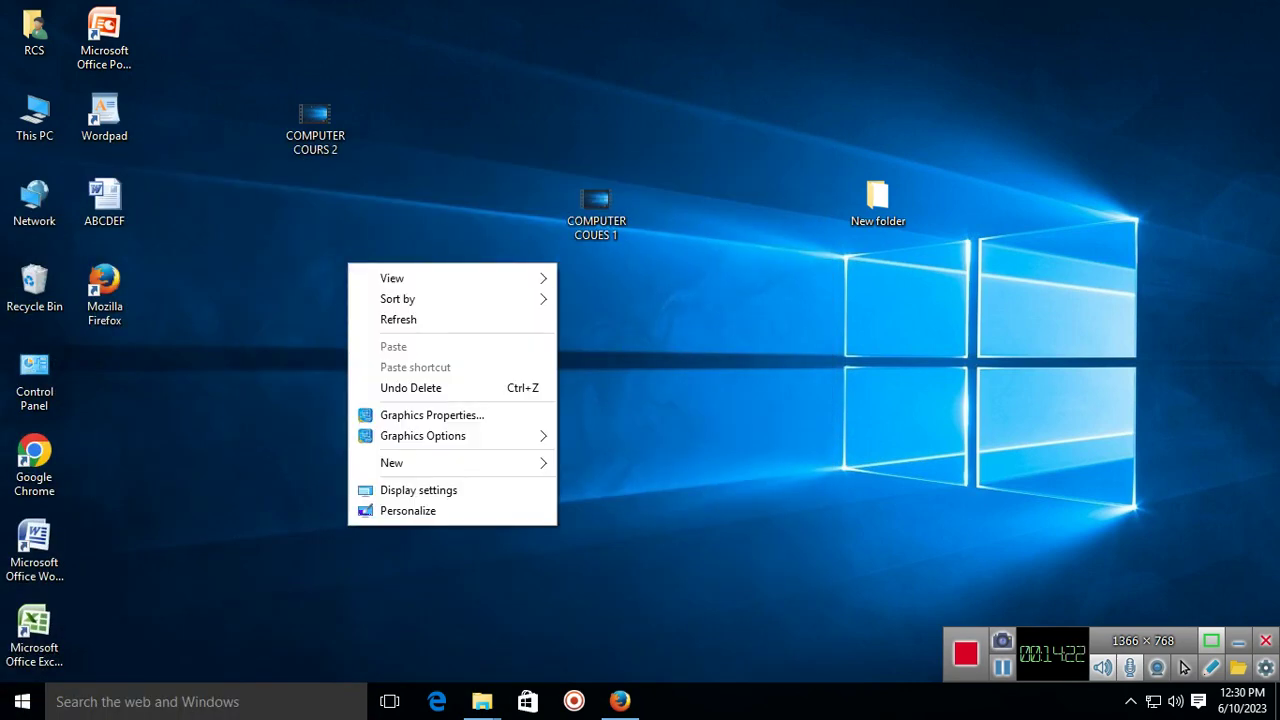
left_click(398, 319)
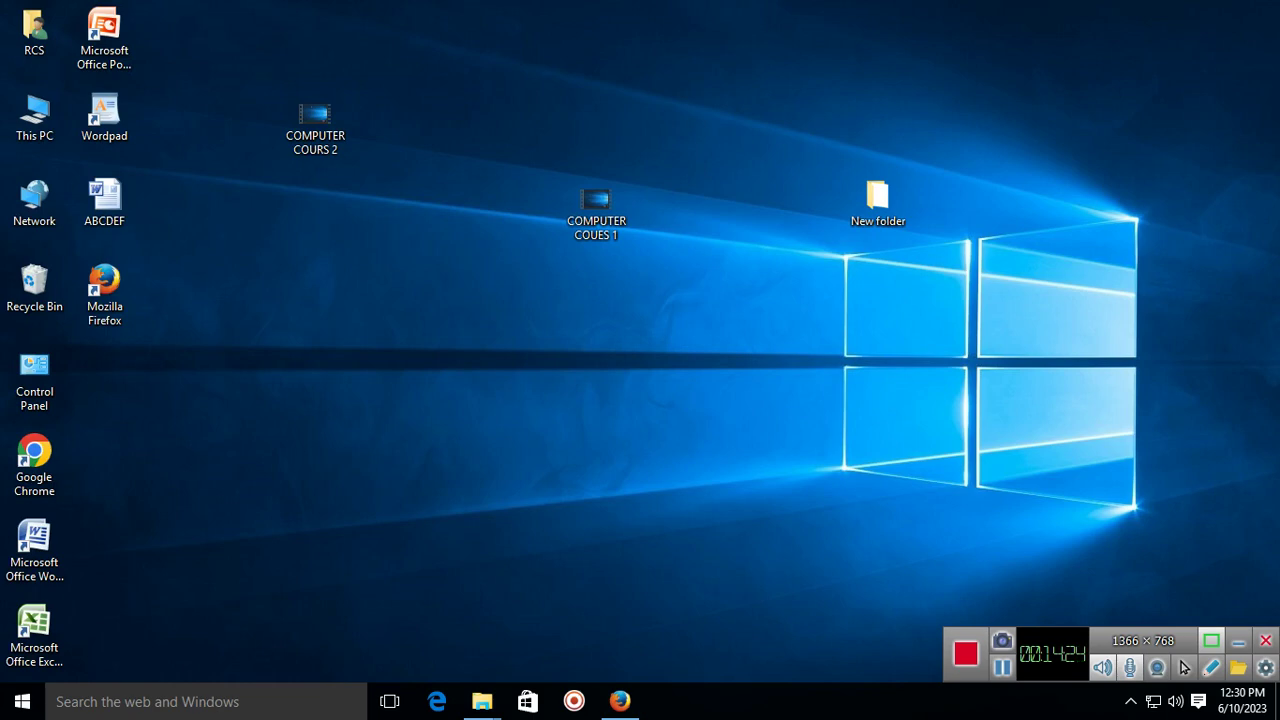
right_click(357, 265)
left_click(408, 322)
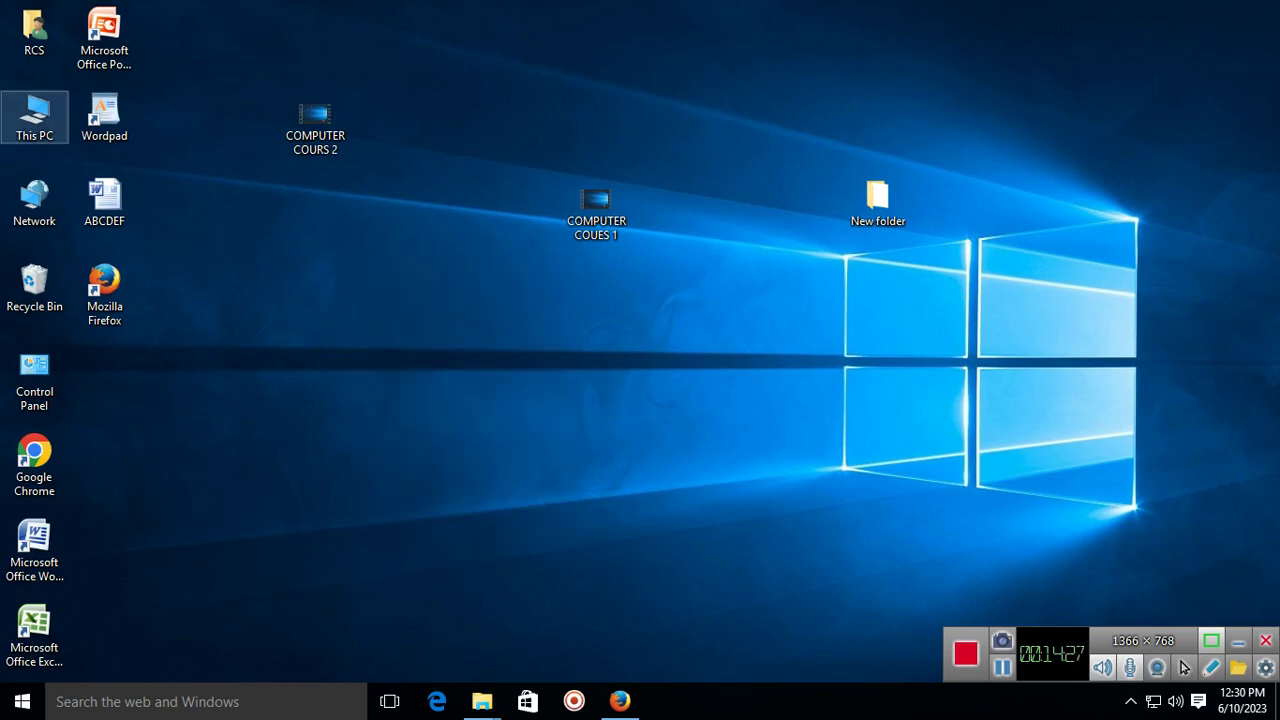
Restore This PC to a smaller window, find the banglaword installer on MAIN HDD SOFTWER (E:) and run it.
double_click(34, 118)
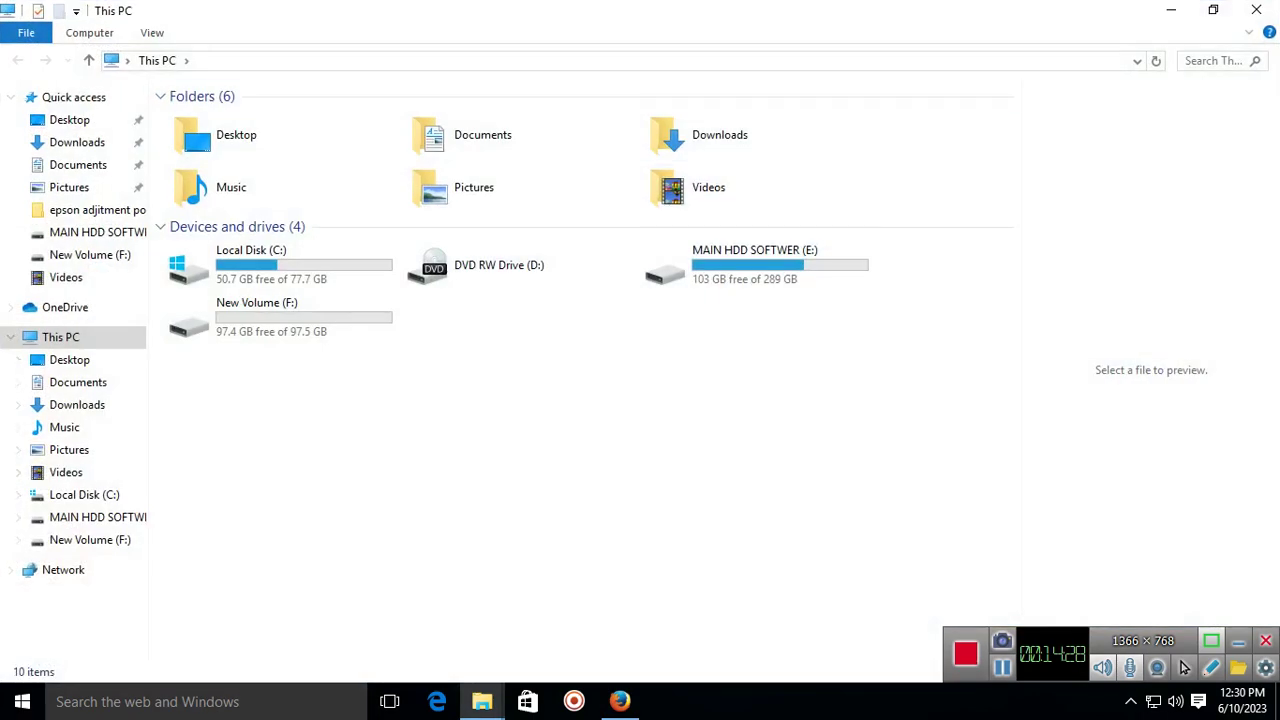
left_click(1217, 14)
scroll(830, 420, "down", 3)
double_click(800, 422)
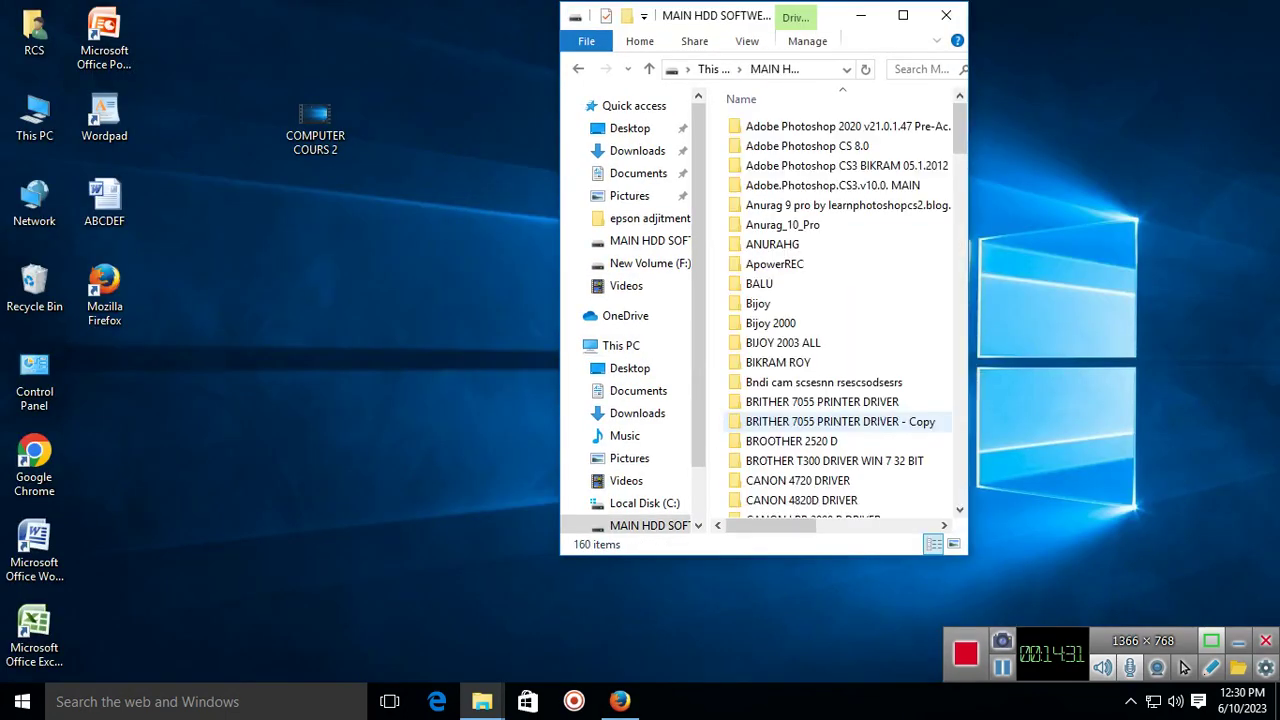
scroll(830, 420, "down", 9)
scroll(830, 420, "down", 20)
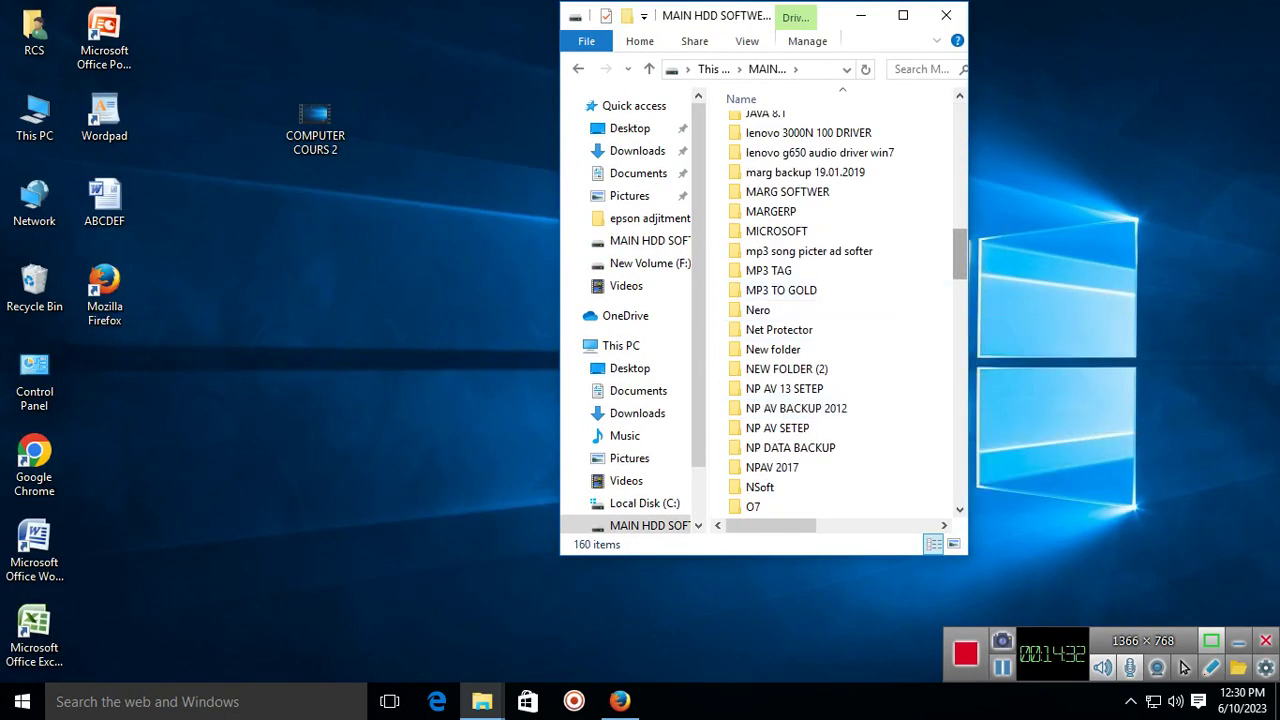
scroll(775, 245, "up", 4)
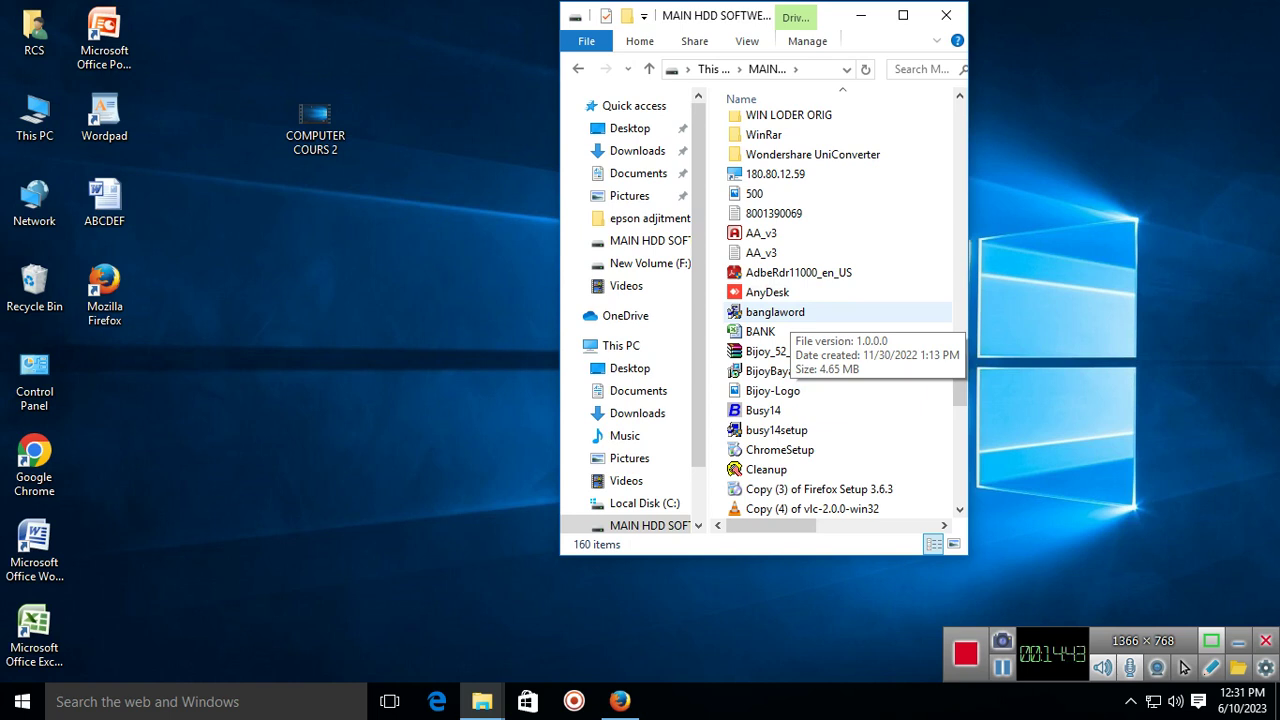
right_click(788, 312)
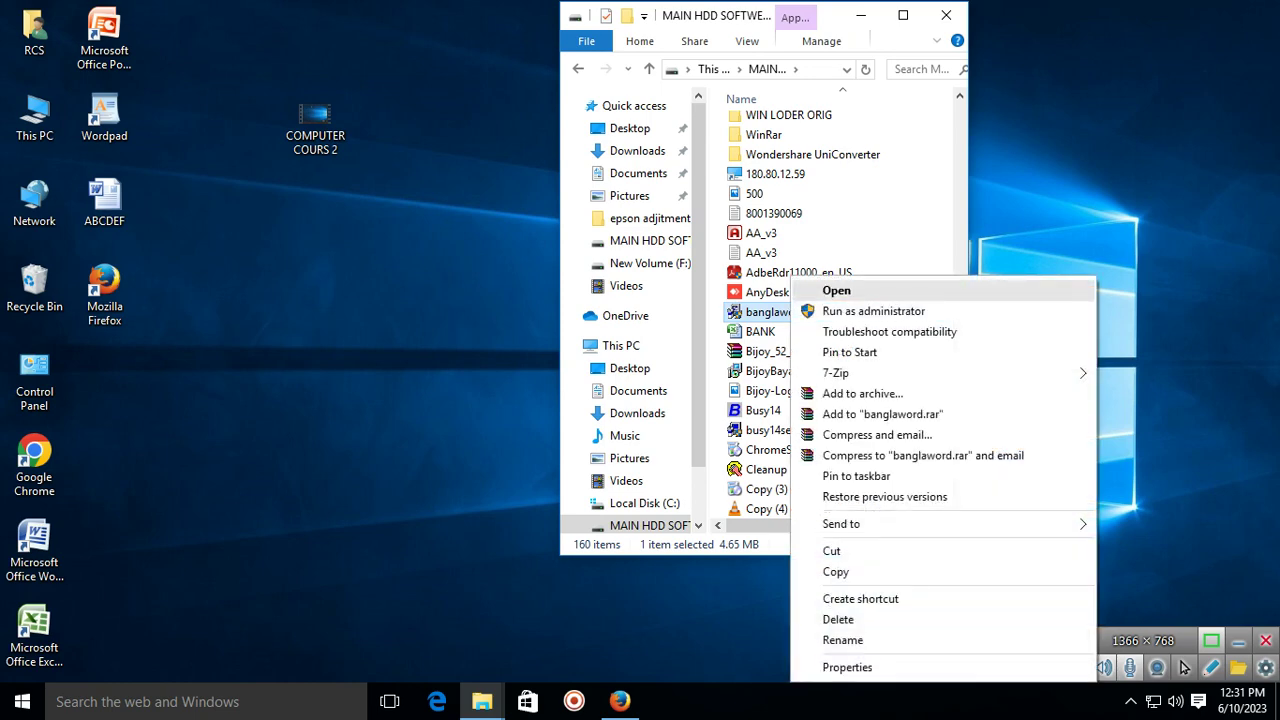
left_click(836, 290)
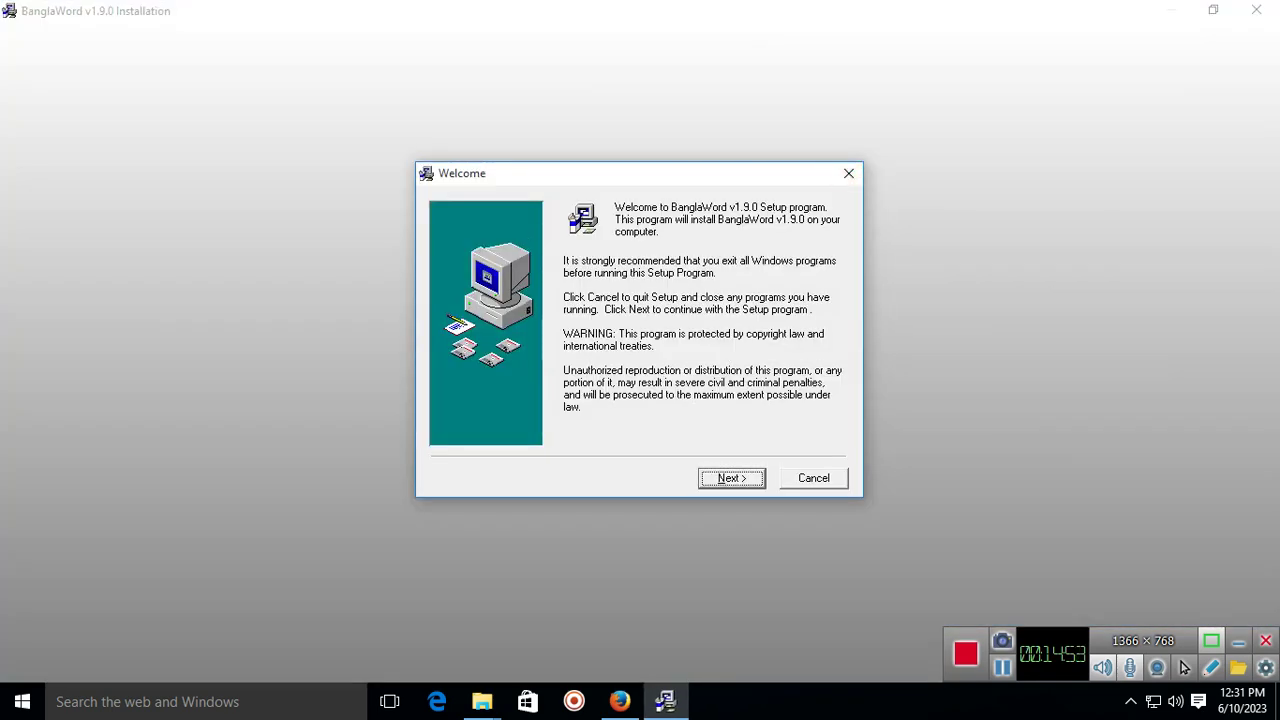
Install BanglaWord v1.9.0 with the default destination folder and the BanglaWord program group, and finish the setup.
key("Return")
key("Return")
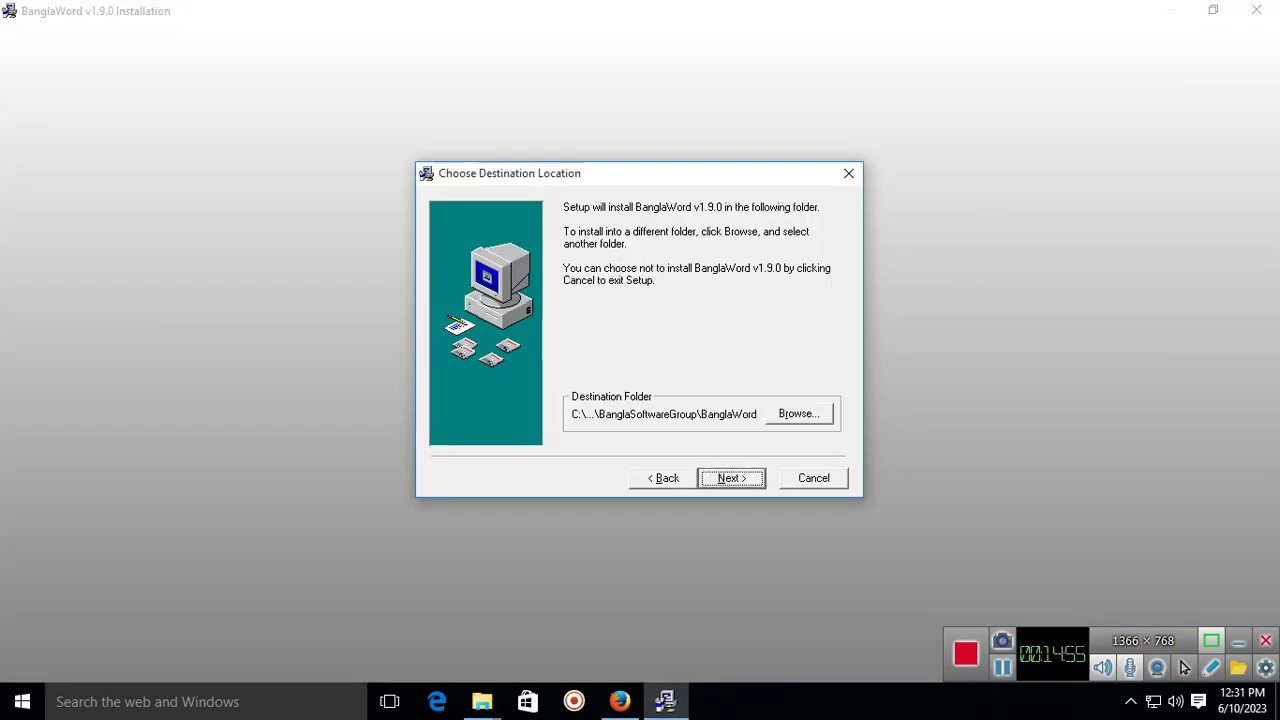
key("Return")
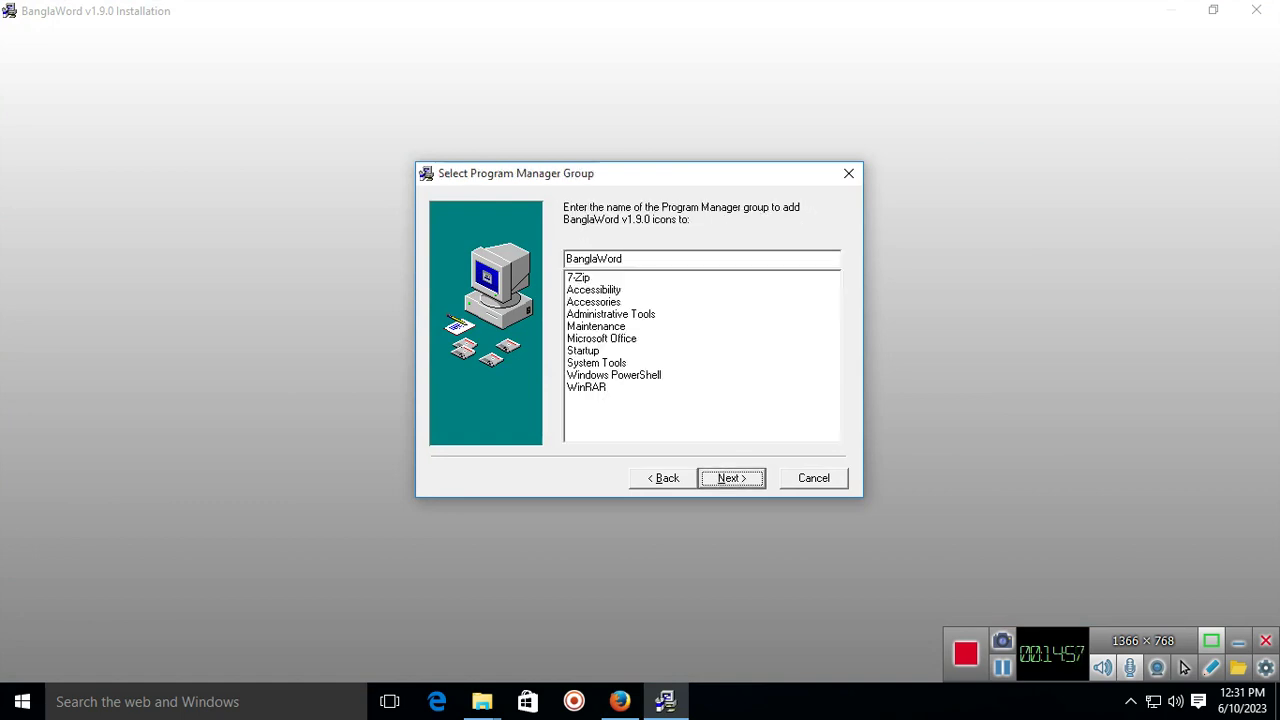
key("Return")
key("Return")
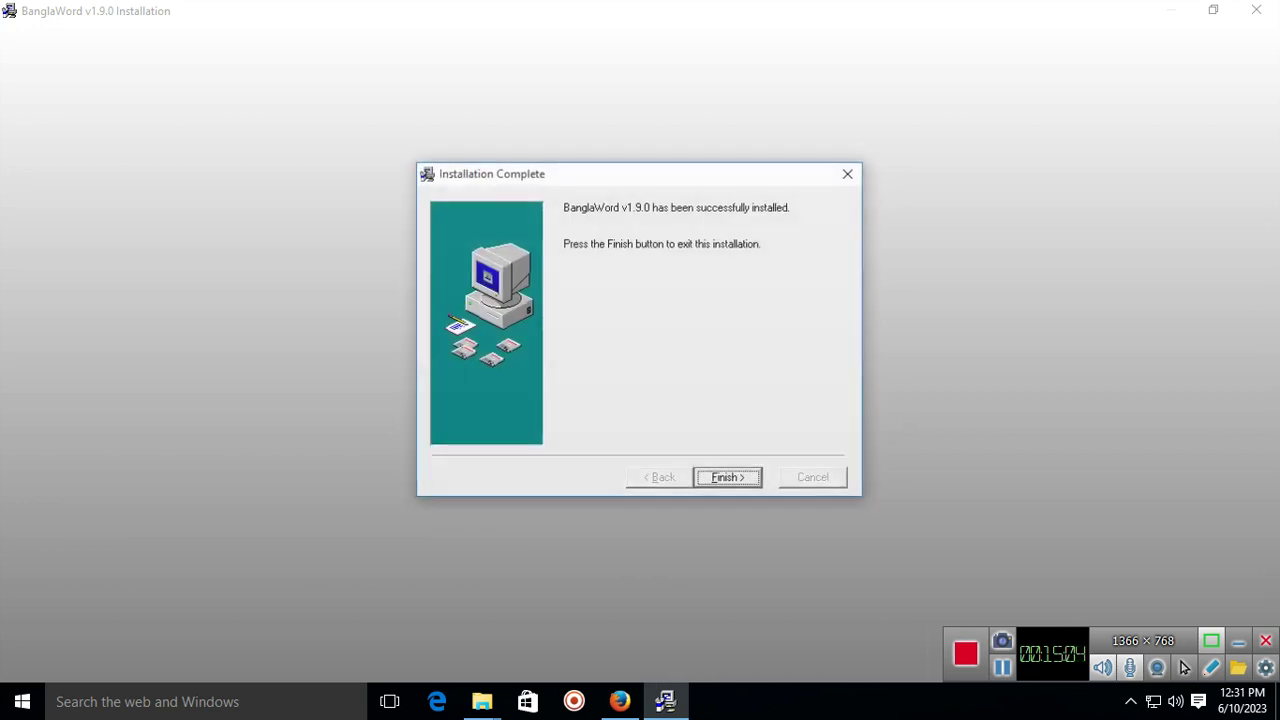
key("Return")
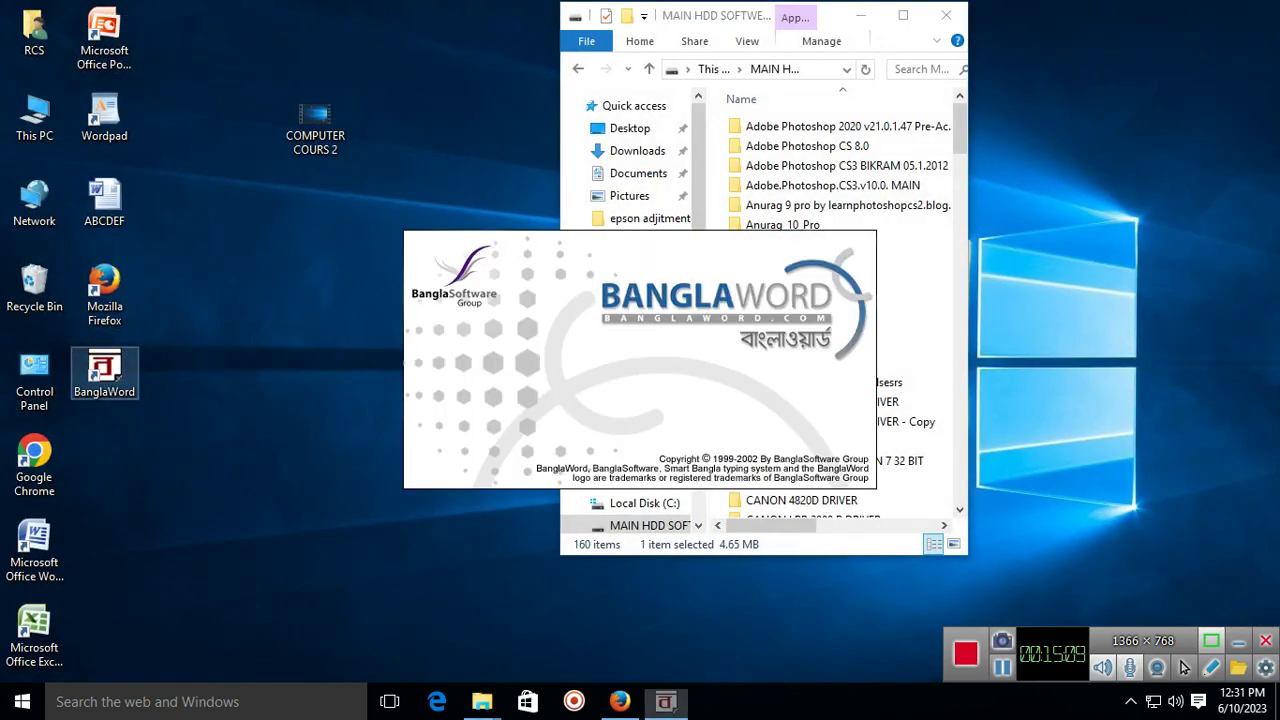
Write "বাবা মা" in a blank BanglaWord document and maximize the window.
type("বাবা ")
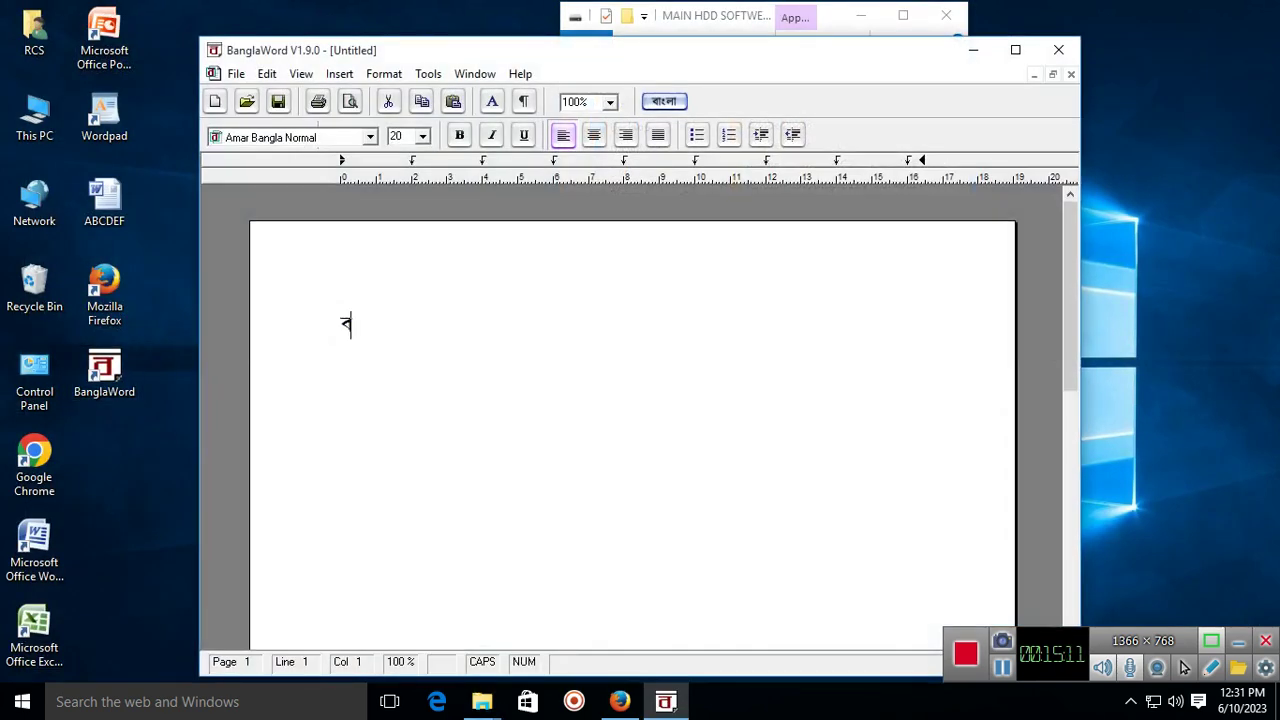
type("মা")
key("super+Up")
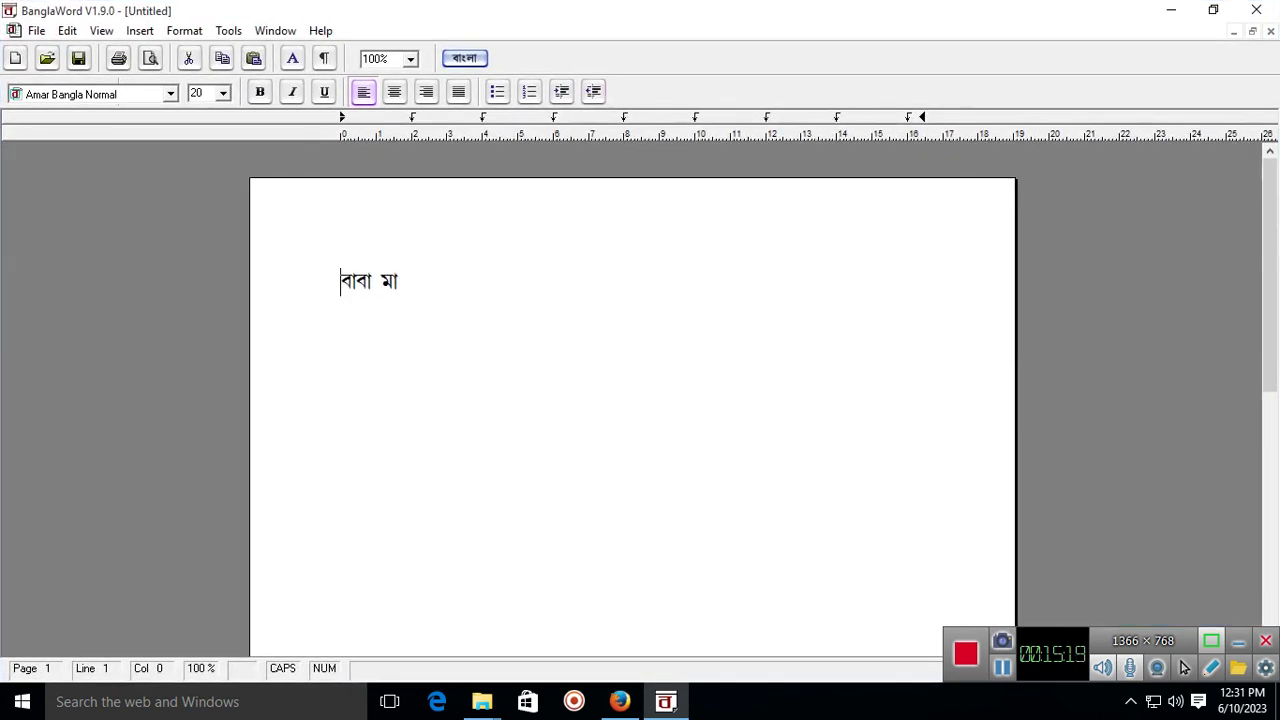
key("shift+End")
key("End")
Open the BanglaWord user guide in Microsoft Edge, choosing to always use it for .html files.
key("alt+h")
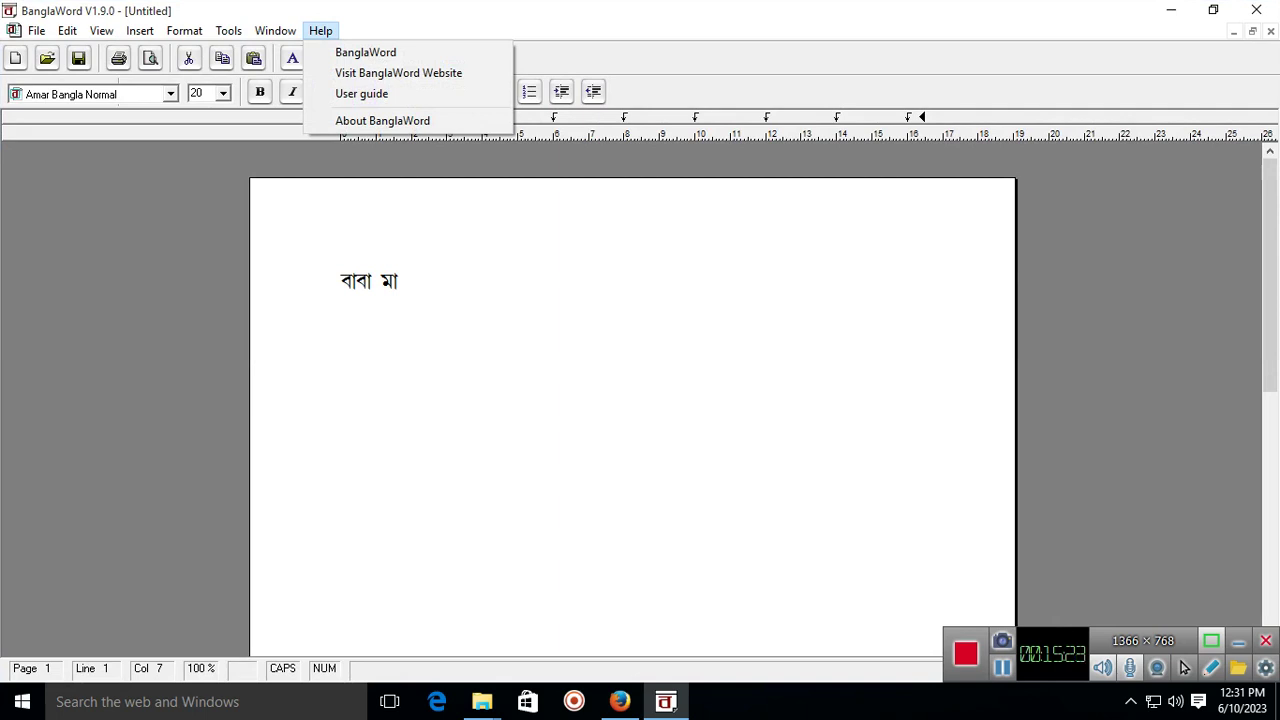
key("Up")
key("Up")
key("Return")
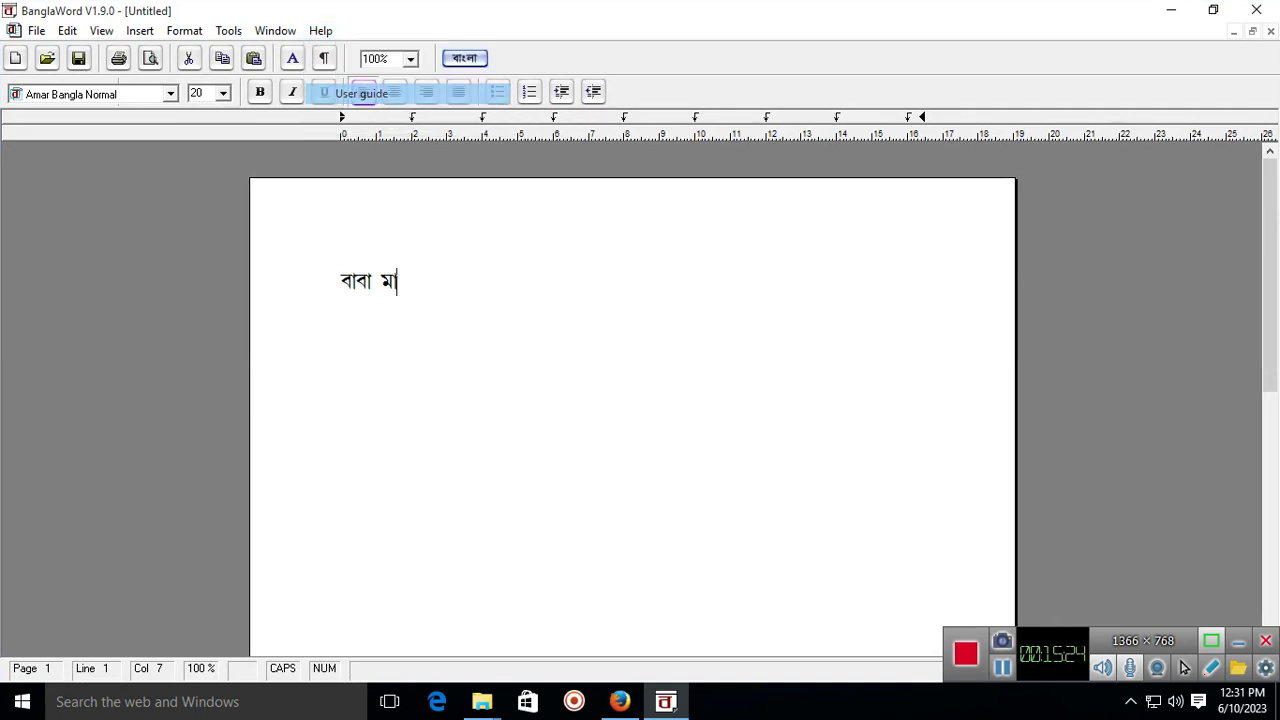
left_click(486, 580)
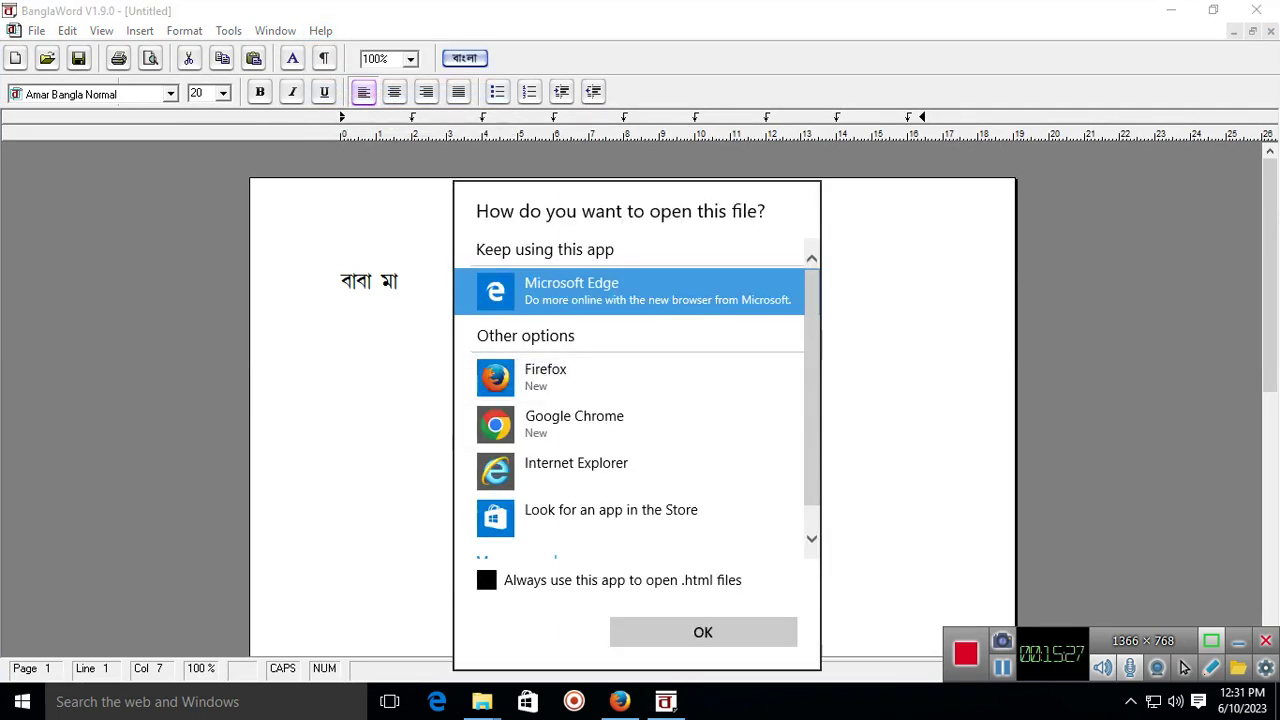
left_click(702, 632)
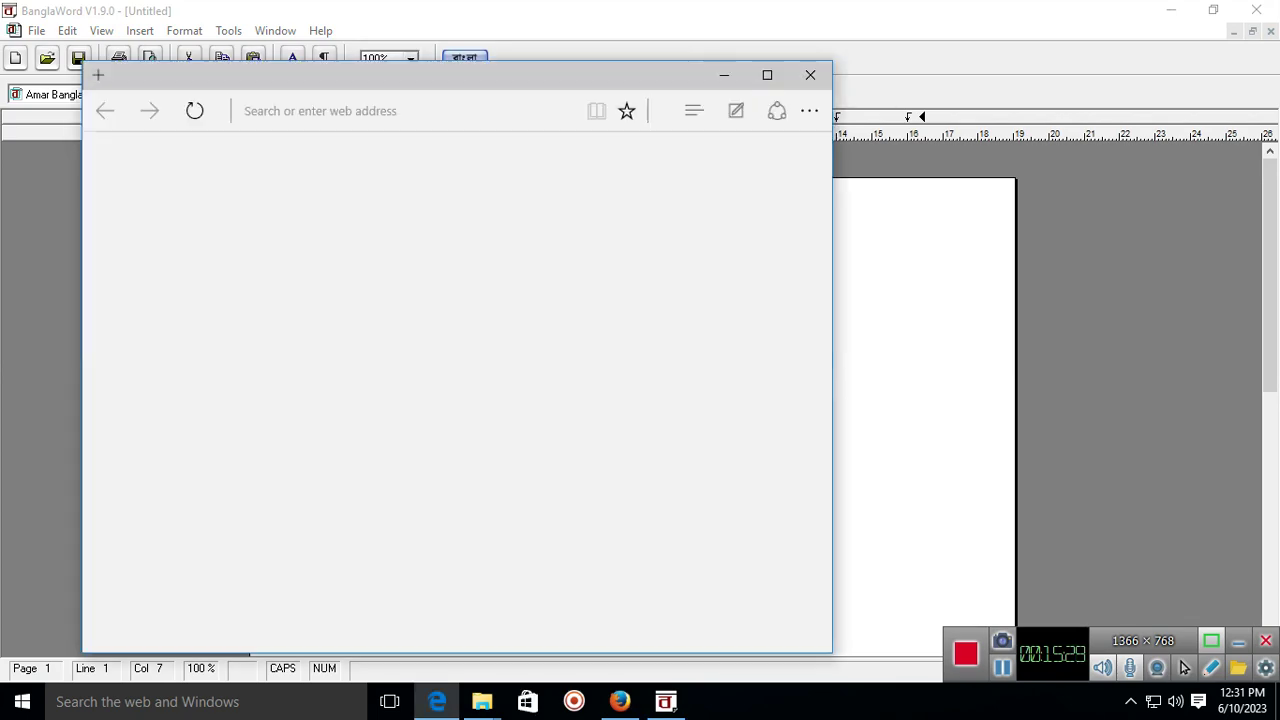
Examine the Bangla keyboard layout and jukto tables in the help file, and close the browser.
scroll(535, 386, "down", 3)
scroll(535, 386, "down", 1)
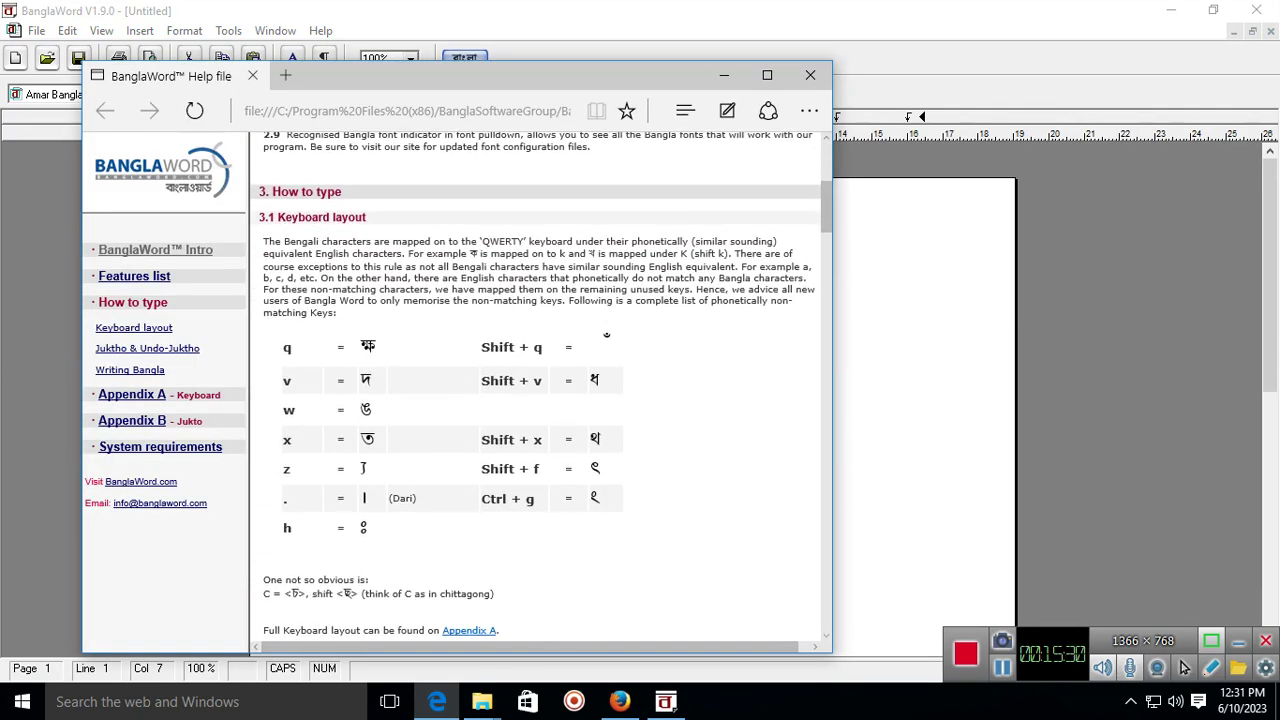
left_click_drag(283, 347, 392, 528)
scroll(535, 386, "down", 8)
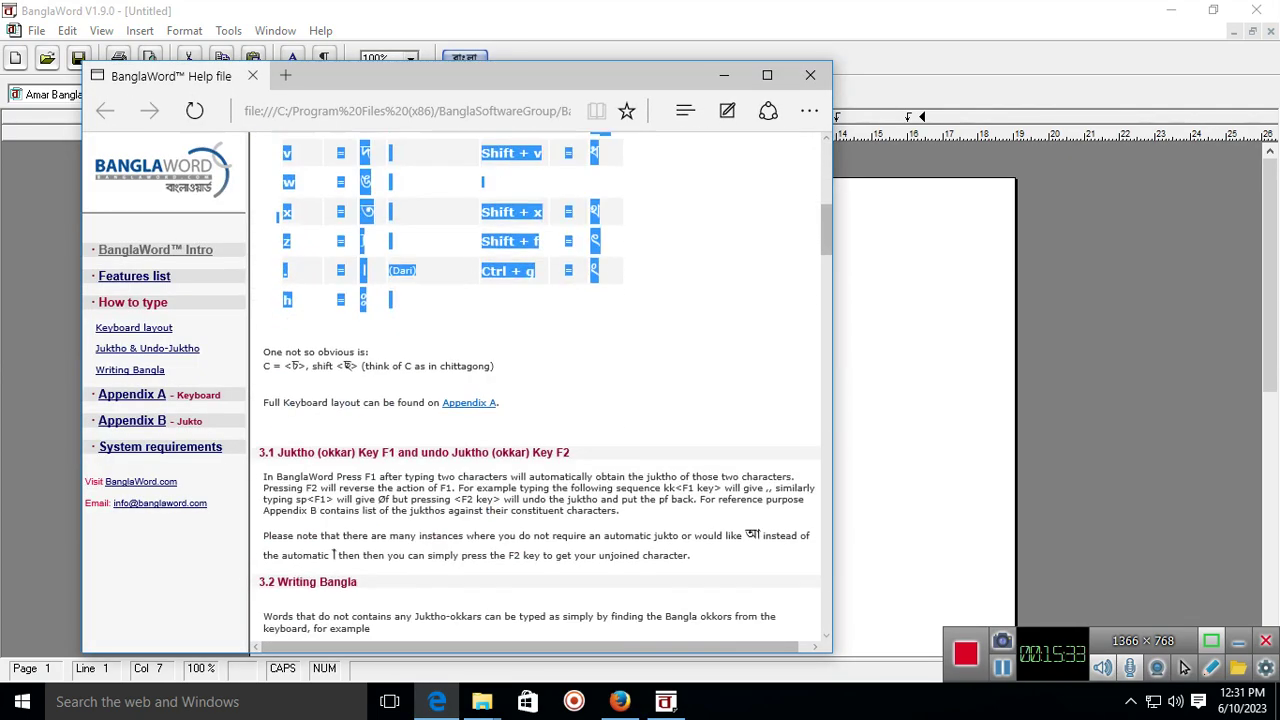
key("Down")
key("Down")
key("Down")
key("Down")
key("Down")
key("Down")
key("Down")
key("Down")
key("Down")
key("Down")
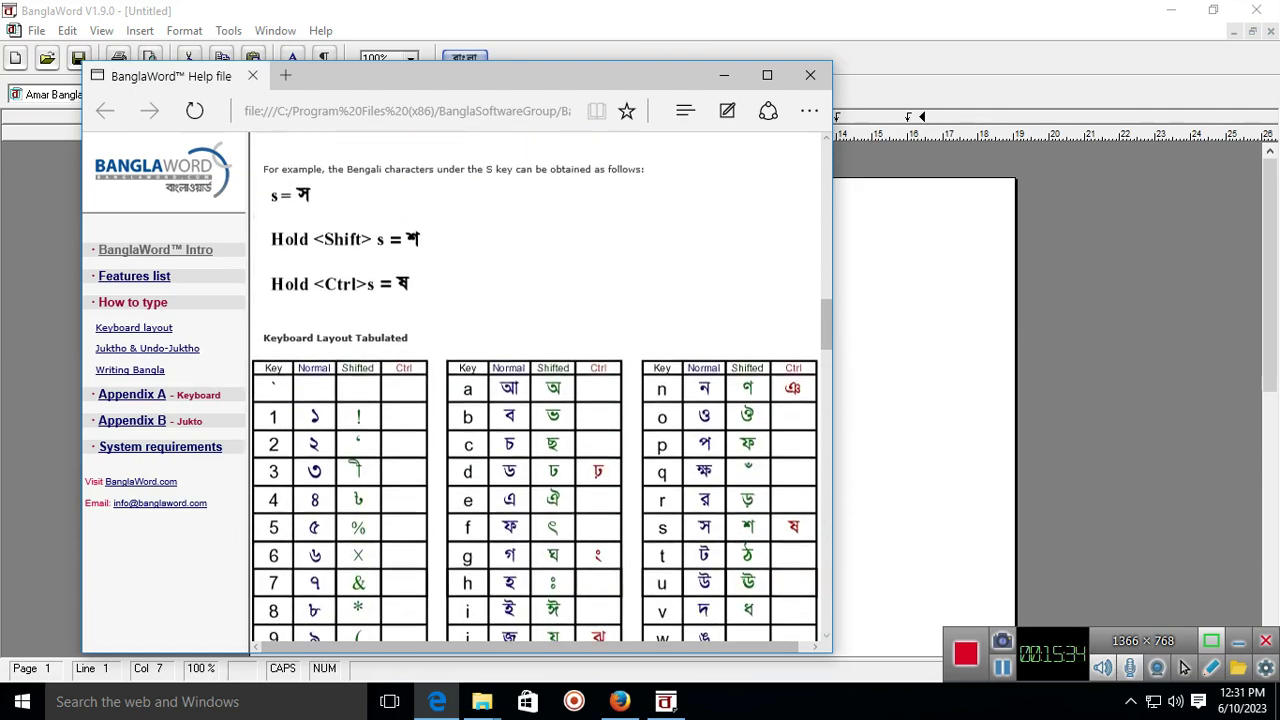
key("Down")
key("Down")
key("Down")
key("Down")
key("Down")
key("Down")
key("Down")
key("Down")
key("Down")
key("Down")
key("Down")
key("Down")
key("Down")
key("Down")
key("Down")
key("Down")
key("Down")
key("Down")
key("Down")
key("Down")
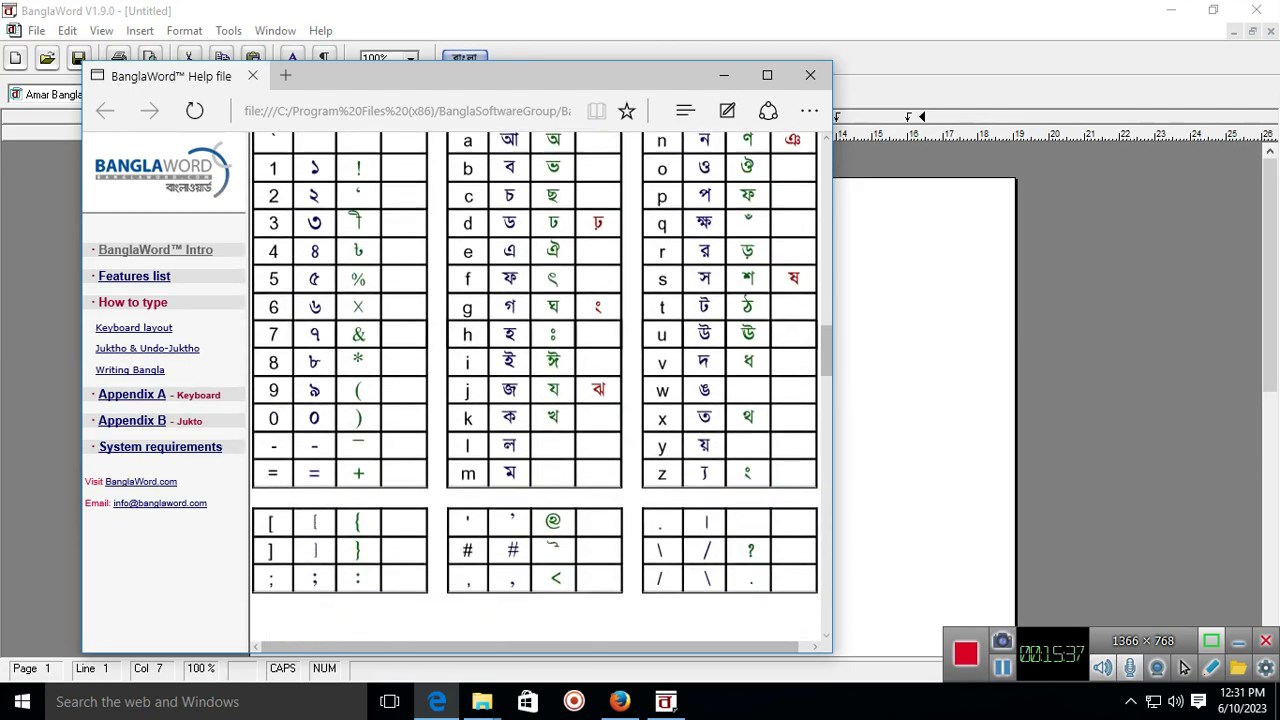
key("Down")
key("Down")
key("Down")
key("Down")
key("Down")
key("Down")
key("Down")
key("Down")
key("Down")
key("Down")
key("Down")
key("Down")
key("Down")
key("Down")
key("Down")
key("Down")
key("Down")
key("Down")
key("Down")
key("Down")
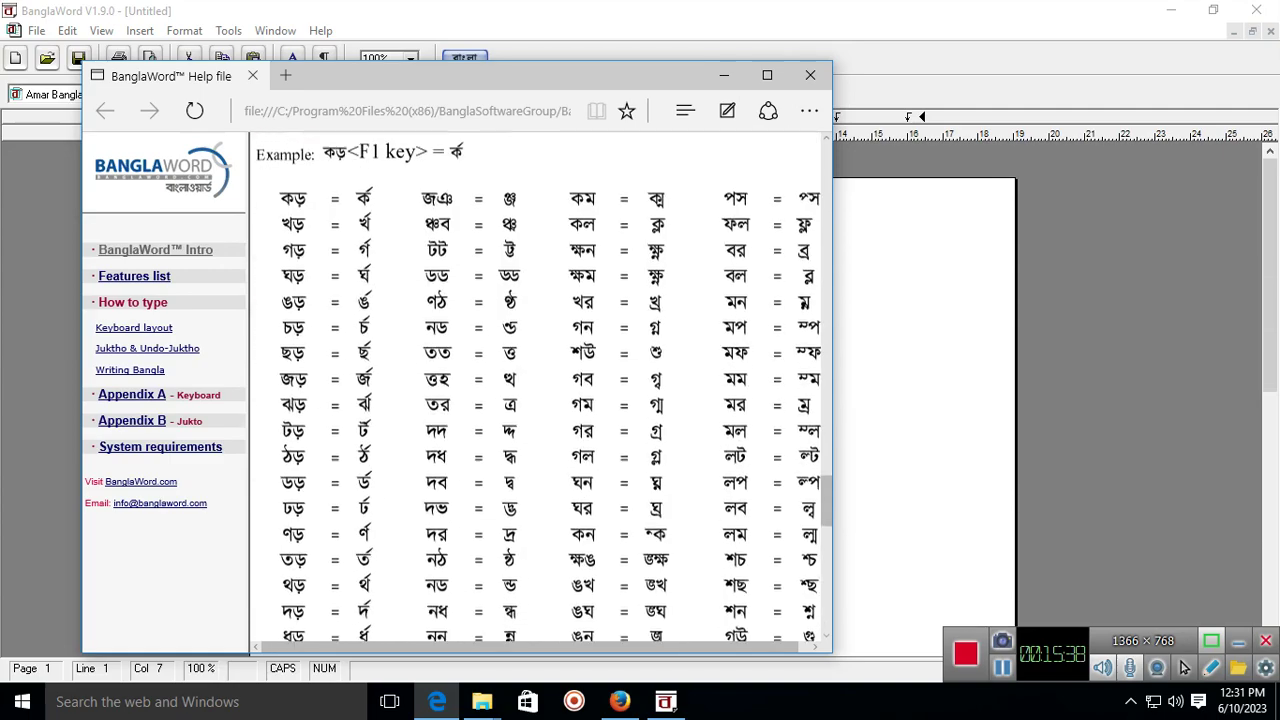
key("Home")
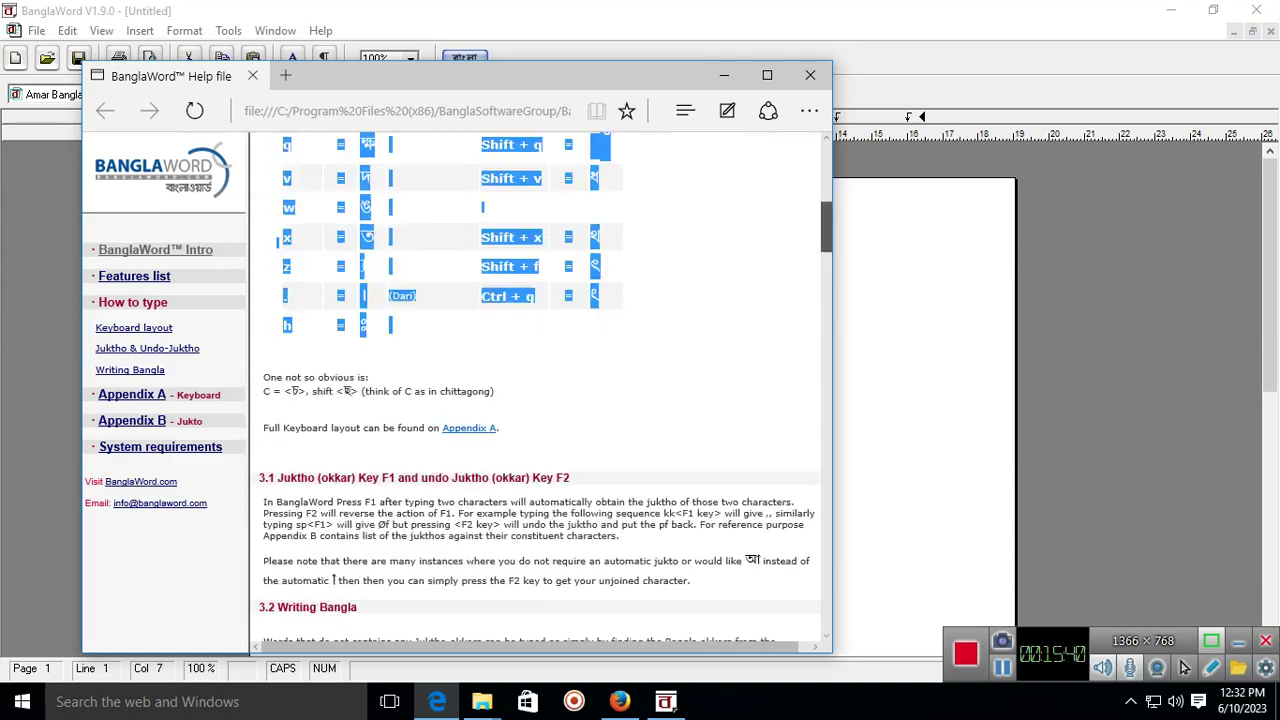
left_click(810, 75)
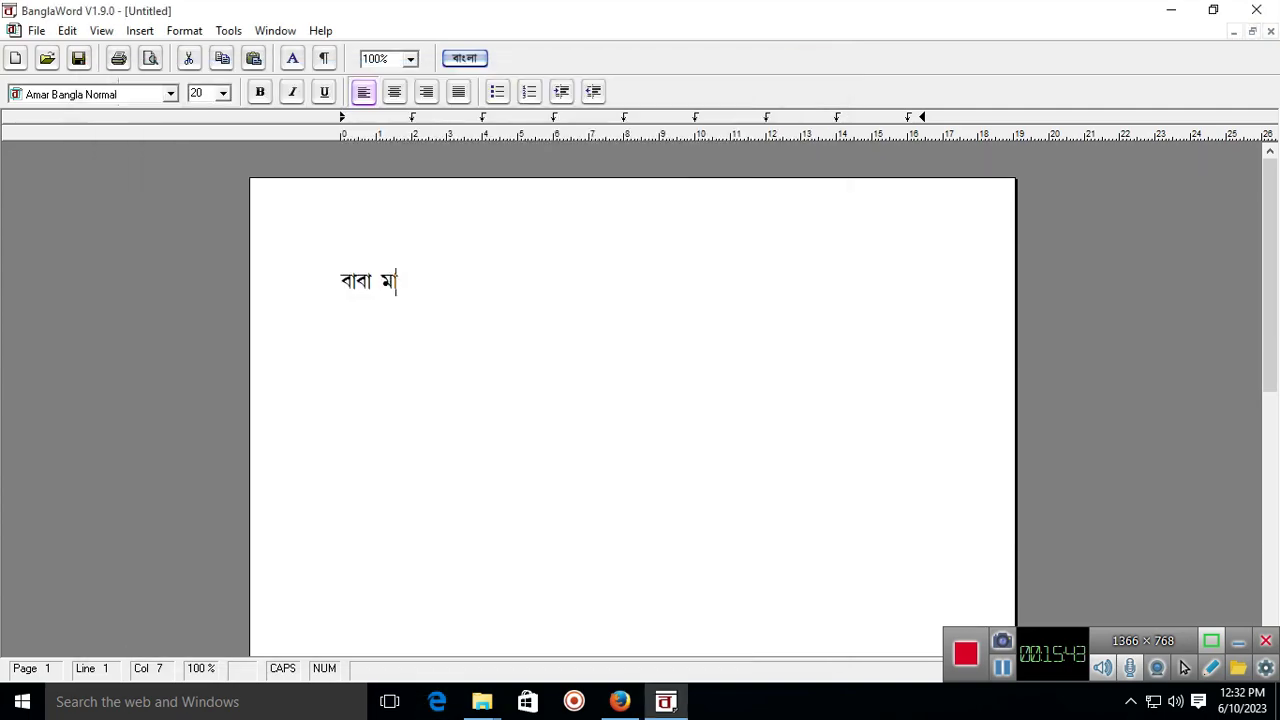
key("shift+Left")
key("shift+Left")
key("shift+Left")
key("shift+Left")
key("shift+Left")
key("shift+Left")
key("End")
Save the Bangla document to the Desktop as a Bangla Word (*.bwd) file named ROY.
left_click(36, 30)
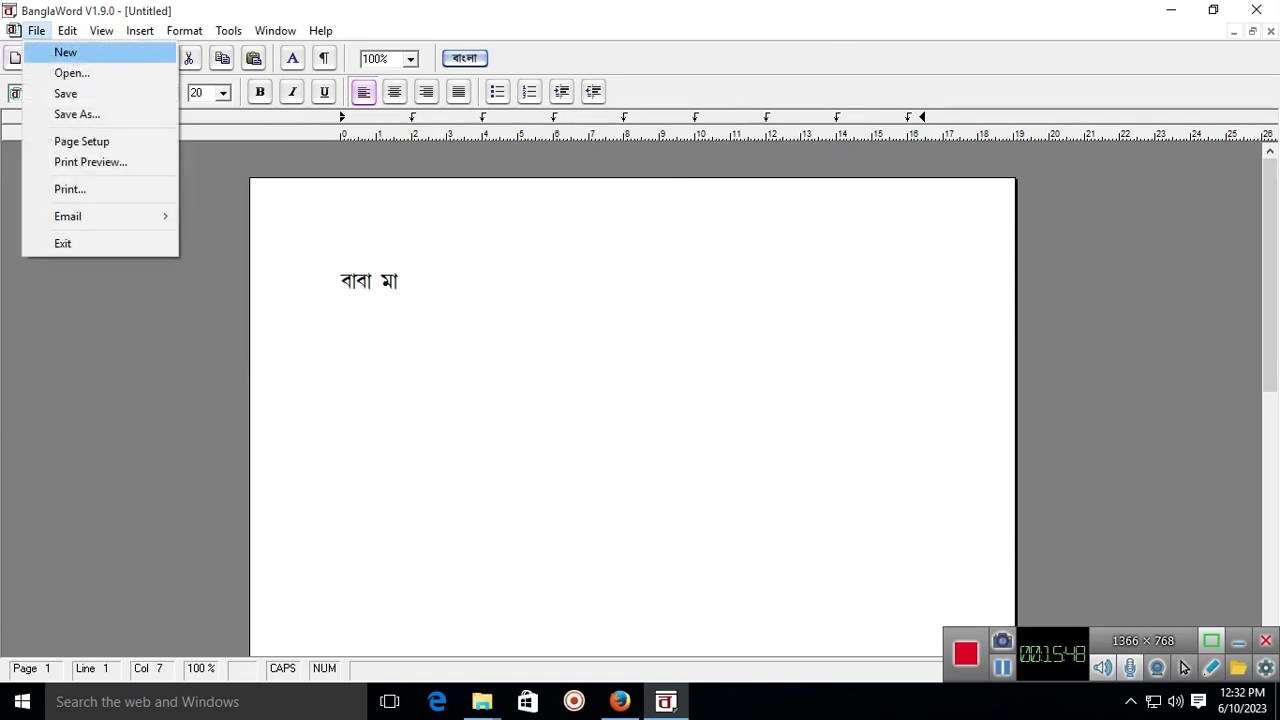
left_click(99, 114)
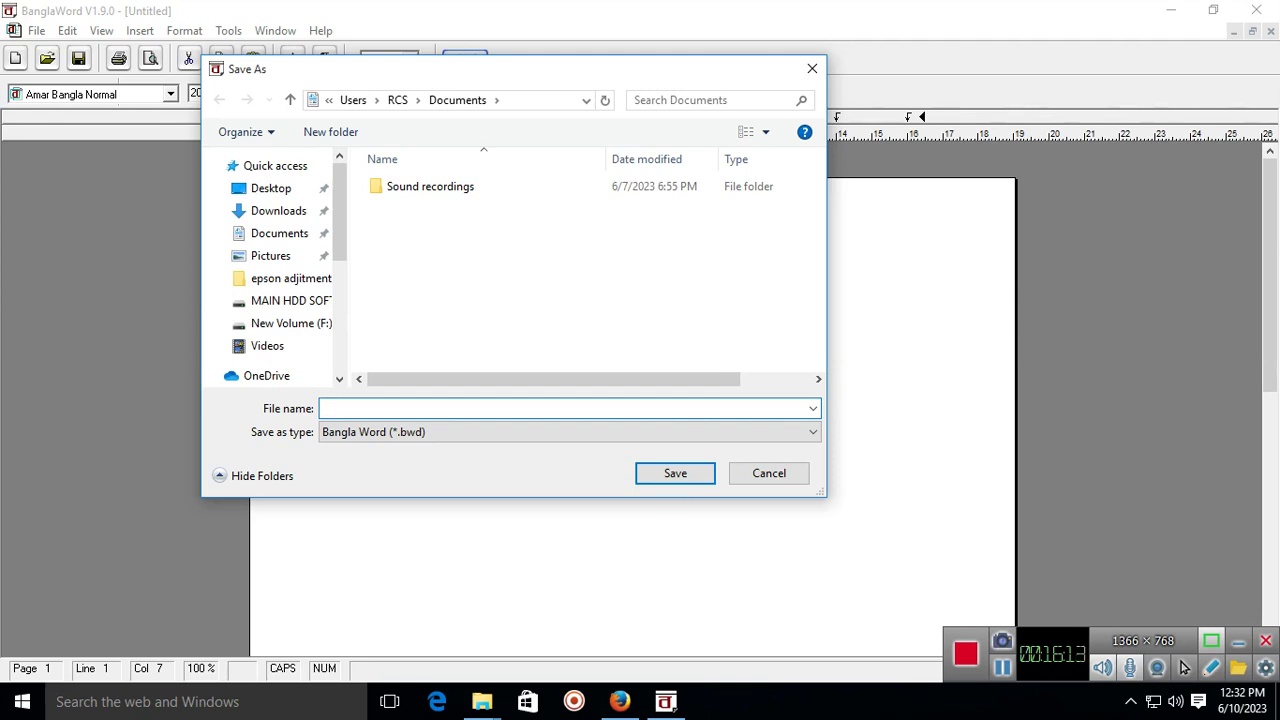
left_click(271, 188)
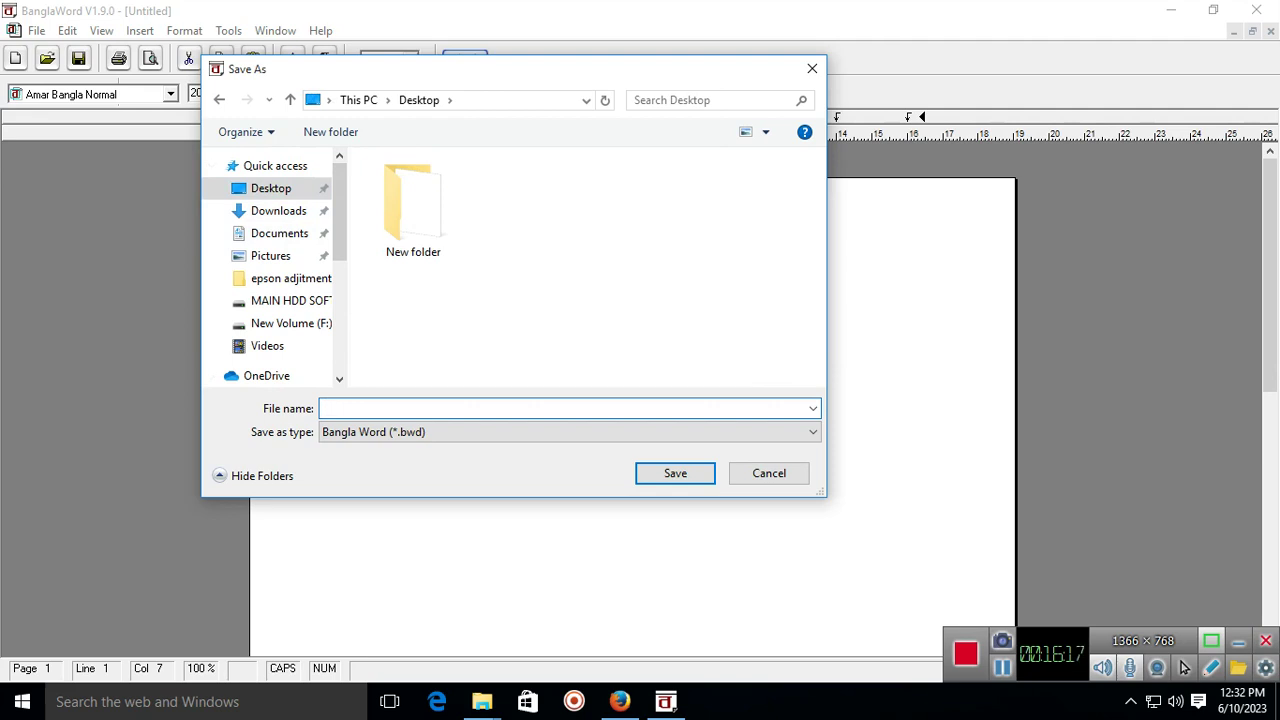
key("BackSpace")
type("ROY")
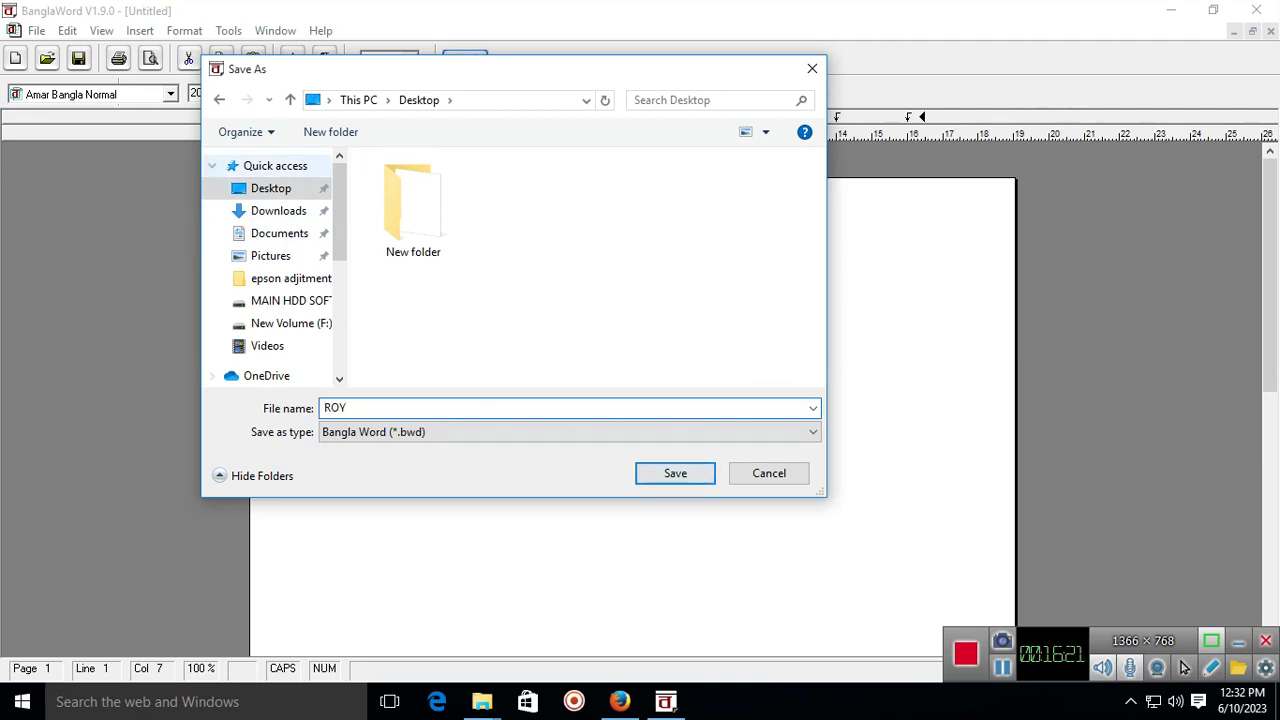
key("Return")
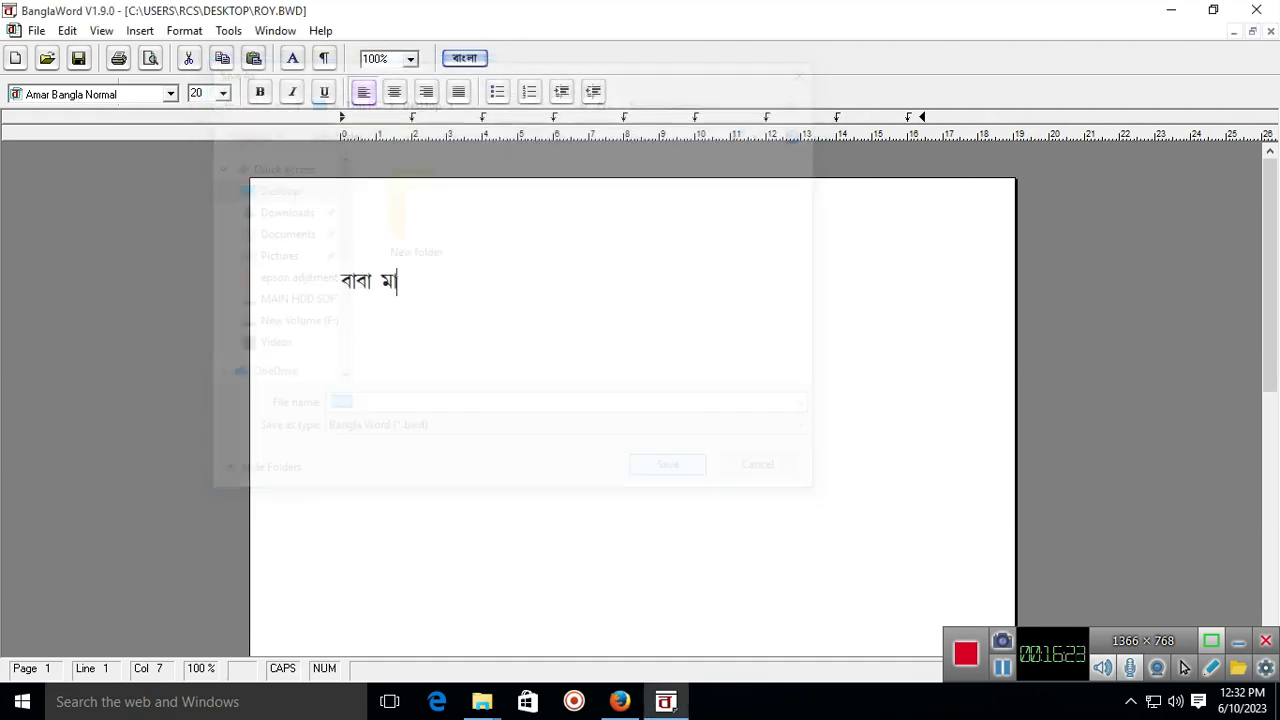
Minimize BanglaWord, open the saved ROY file from the desktop to check it, and close that document and its window.
left_click(1172, 10)
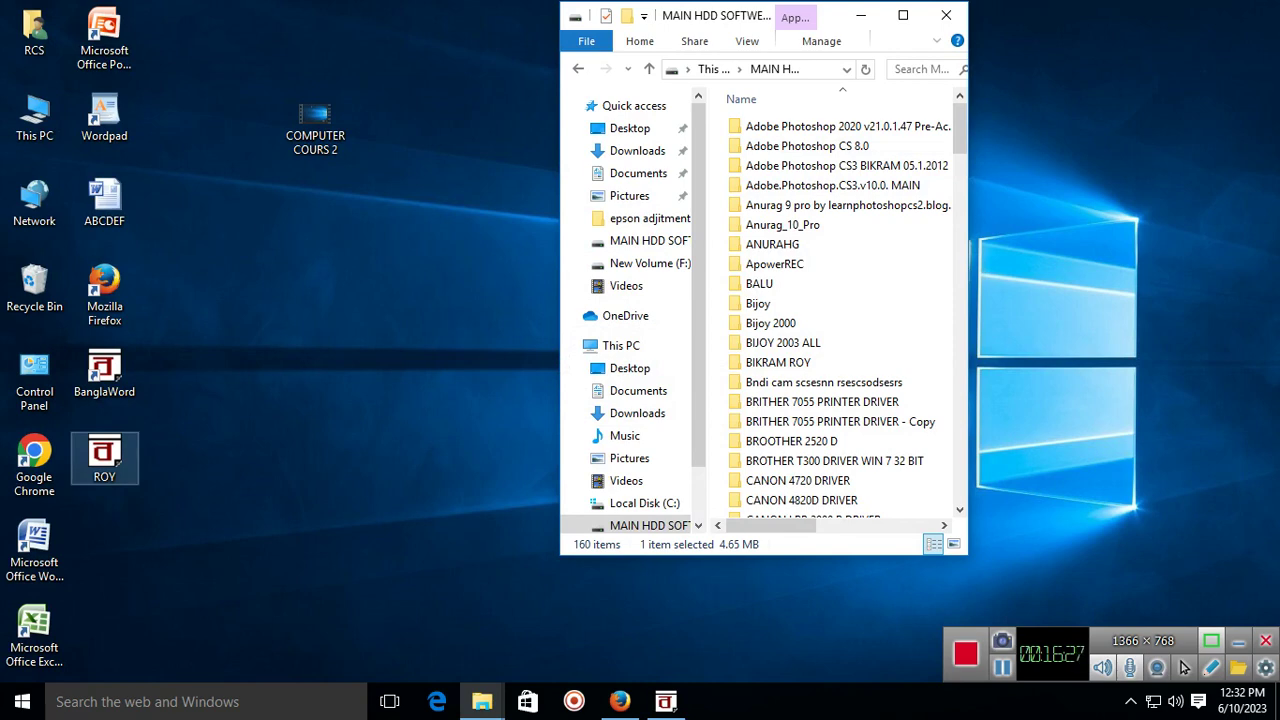
double_click(104, 458)
mouse_move(382, 378)
left_mouse_down()
mouse_move(325, 378)
mouse_move(392, 378)
left_mouse_up()
key("ctrl+F4")
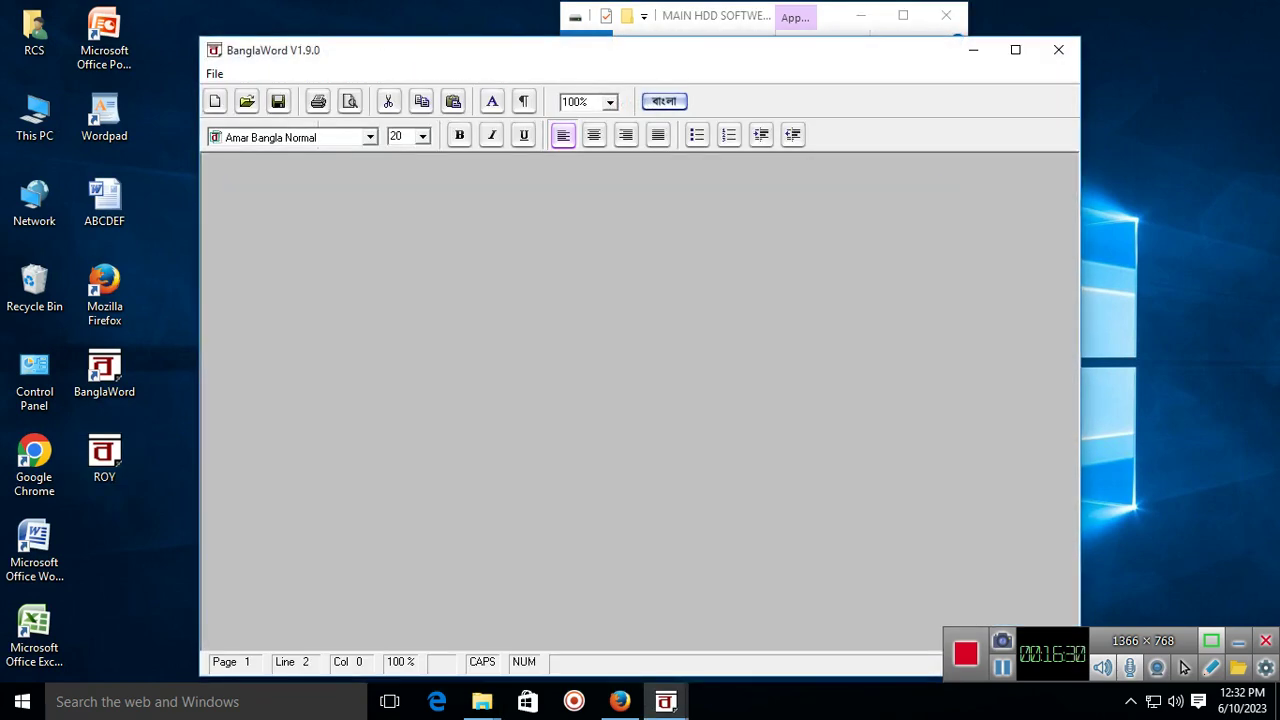
key("alt+F4")
right_click(254, 363)
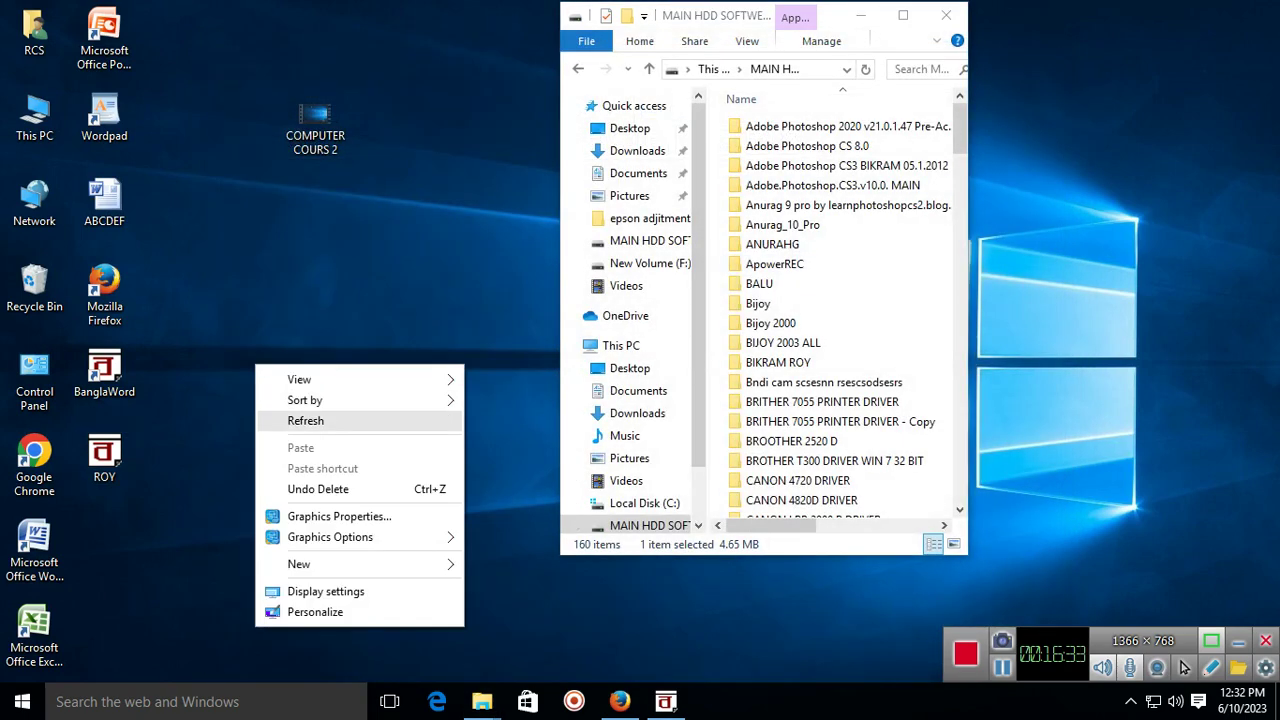
left_click(298, 420)
right_click(283, 355)
key("e")
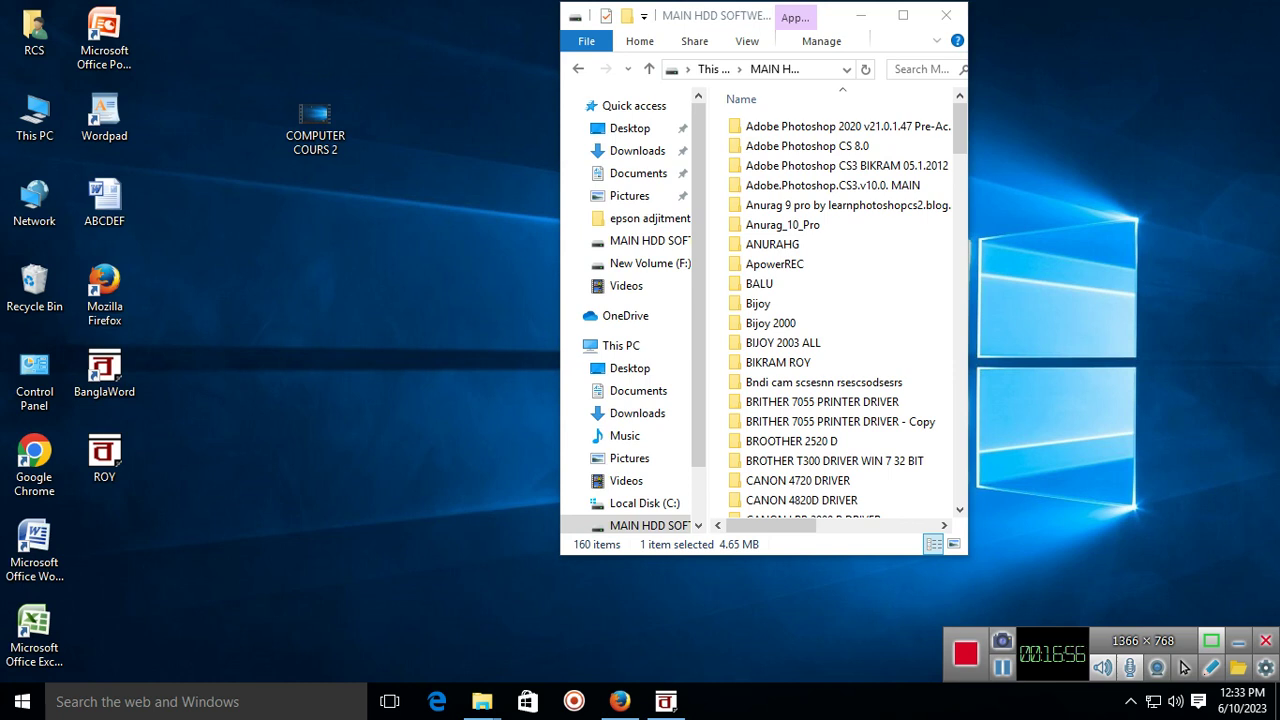
right_click(328, 348)
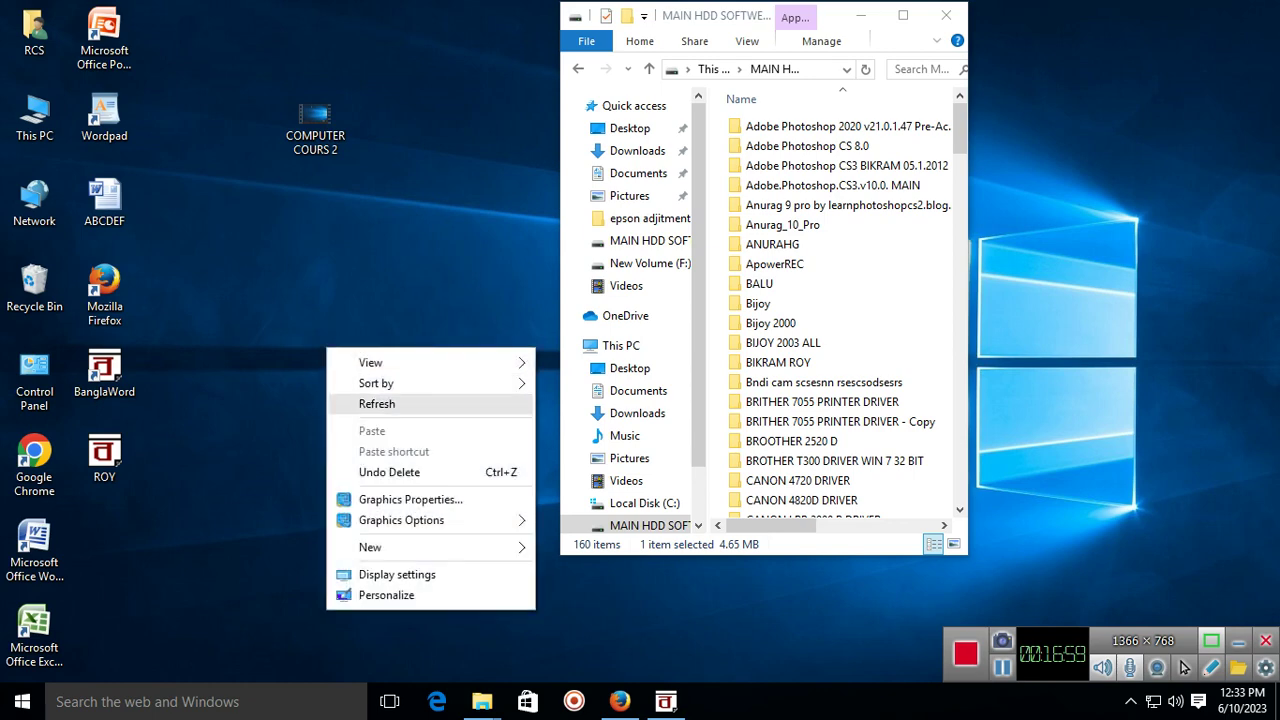
left_click(355, 406)
right_click(330, 314)
left_click(355, 370)
left_click(22, 701)
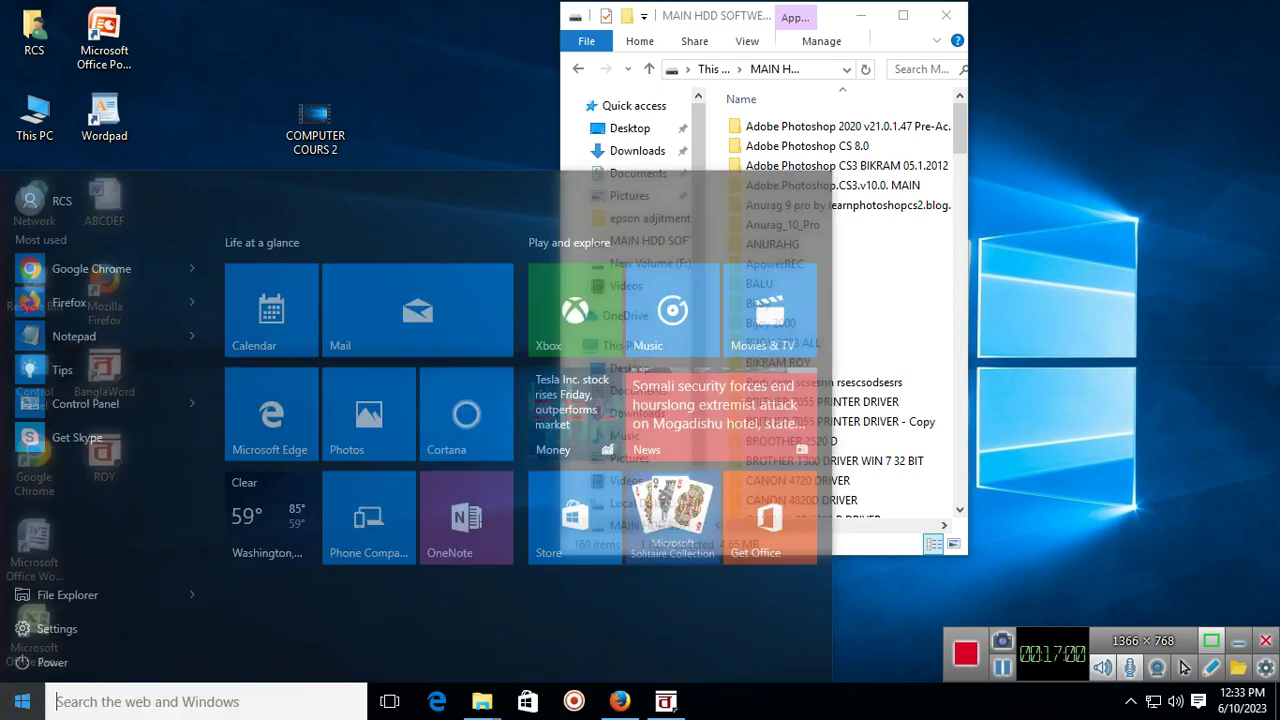
left_click(52, 628)
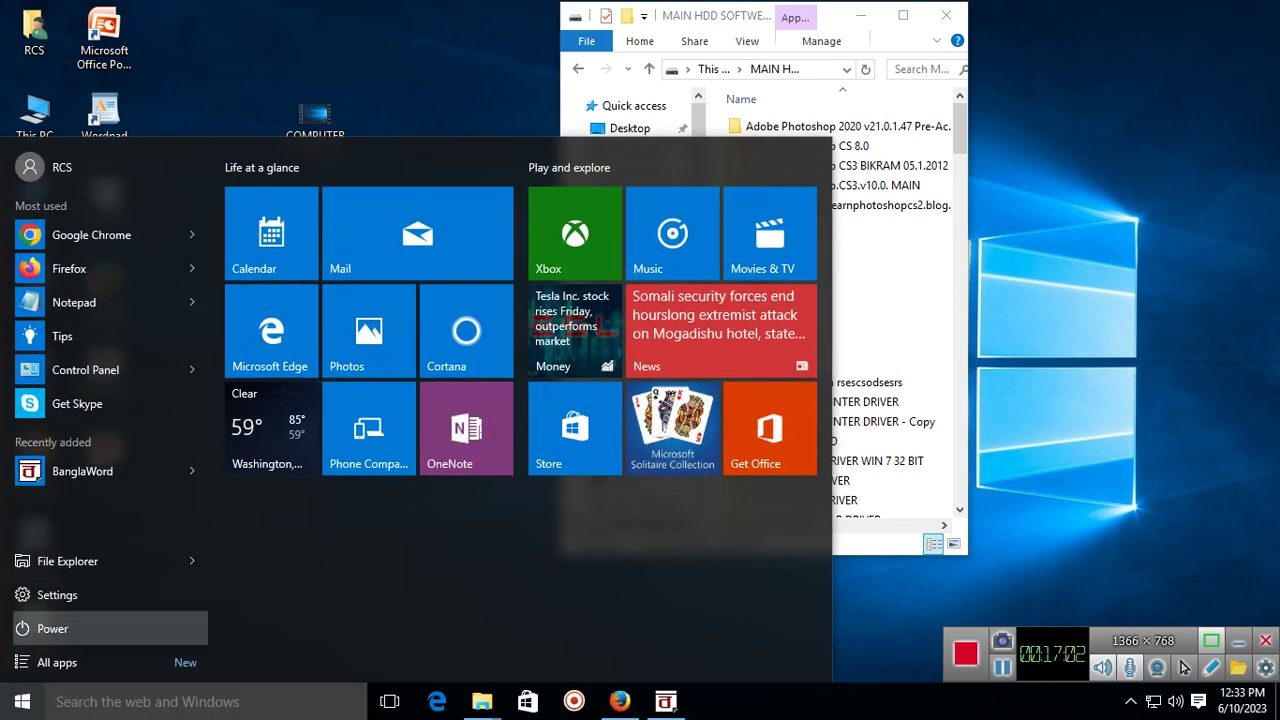
key("super")
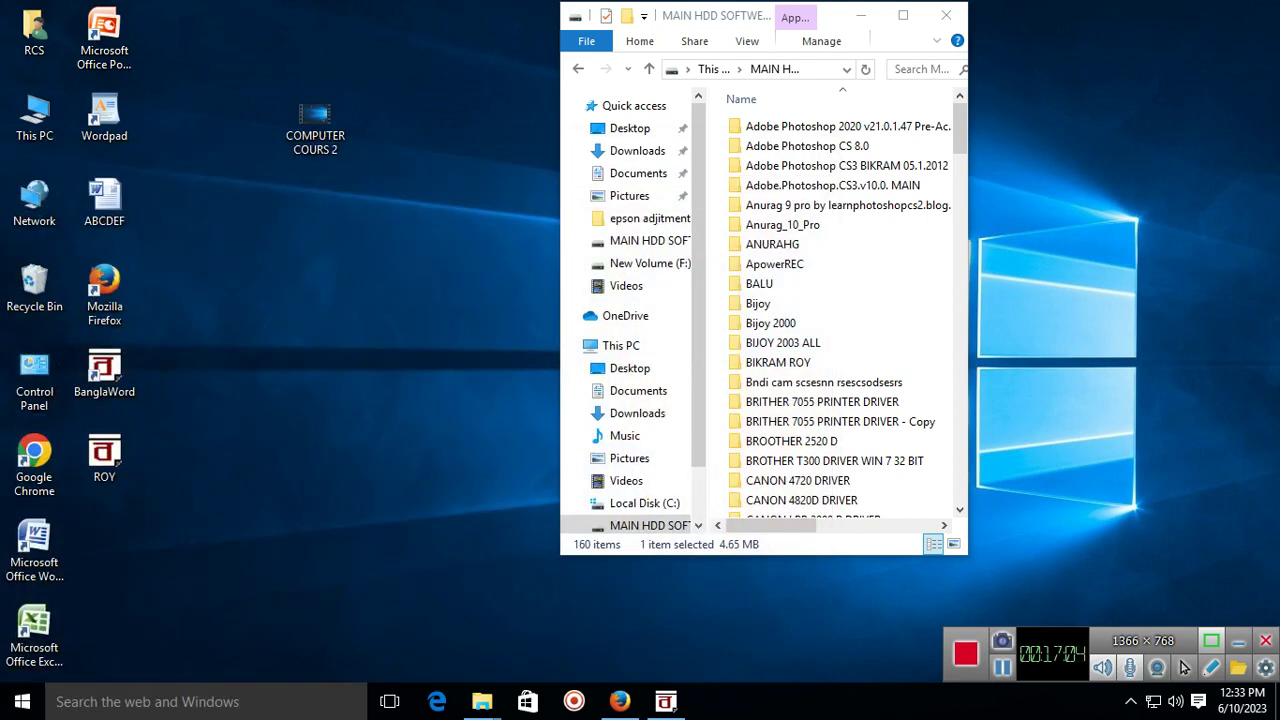
right_click(328, 343)
left_click(355, 398)
right_click(212, 331)
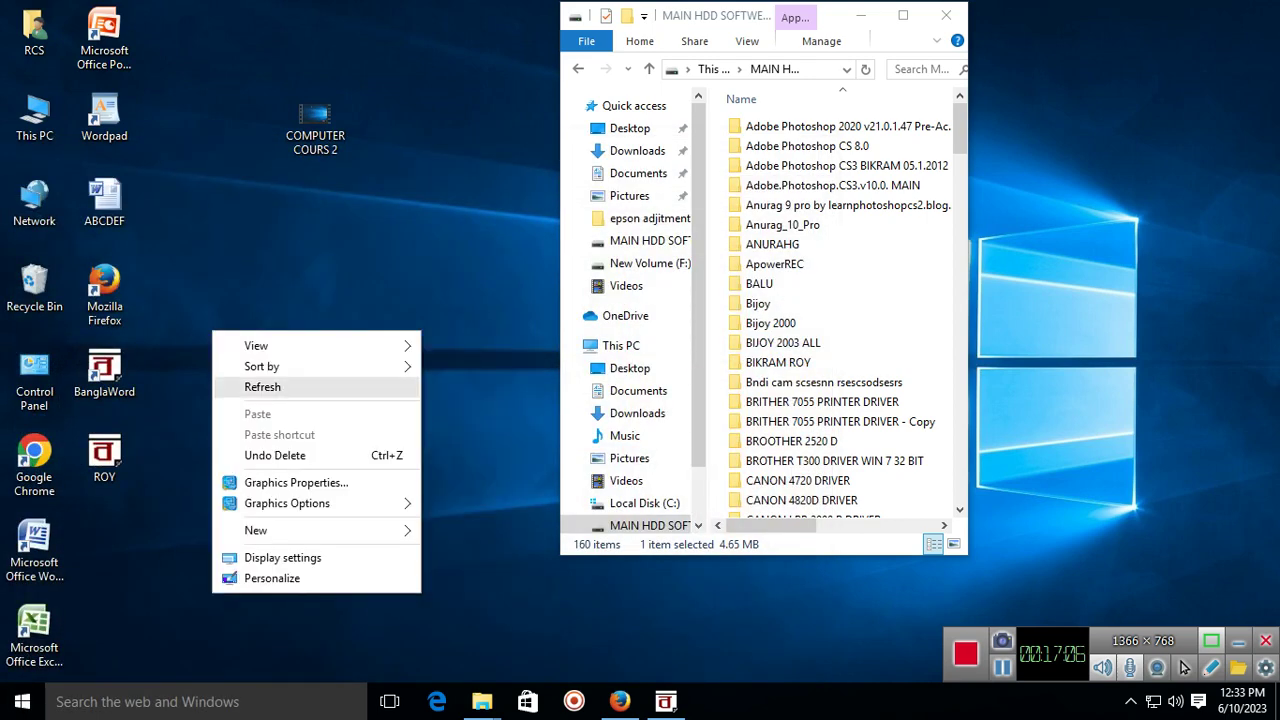
left_click(262, 387)
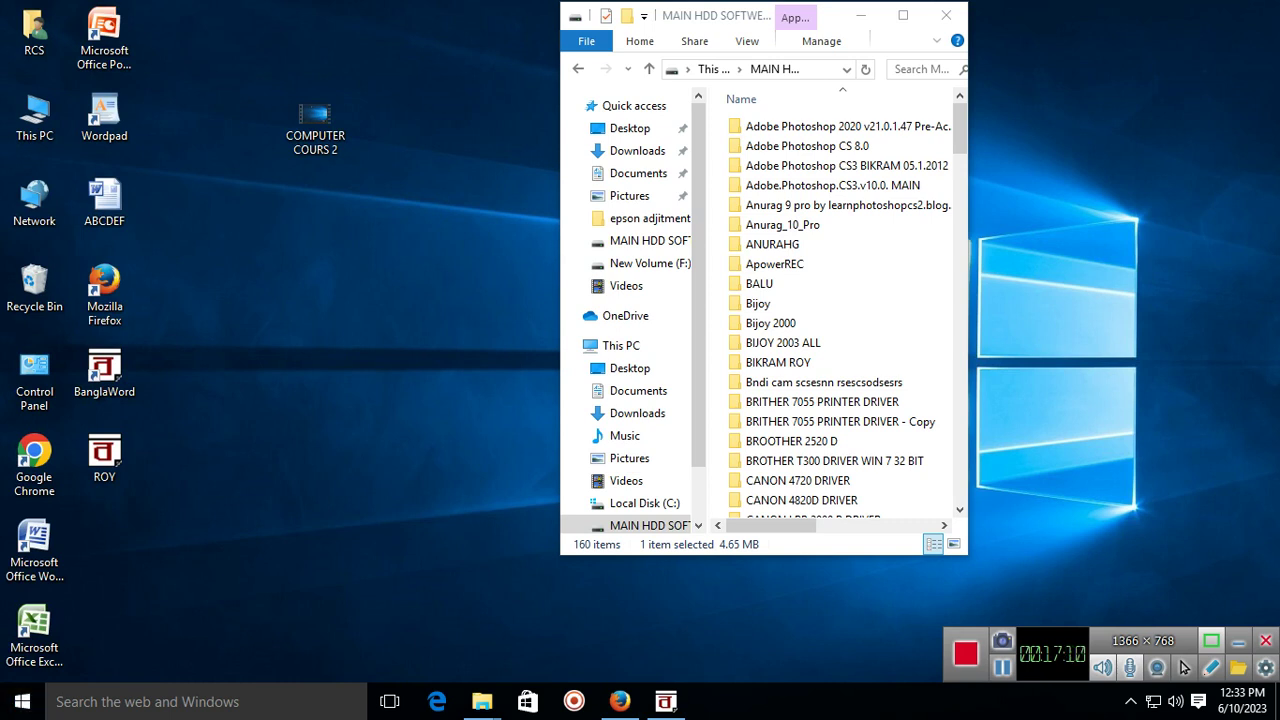
right_click(247, 257)
left_click(290, 314)
right_click(280, 275)
left_click(310, 330)
right_click(332, 336)
left_click(381, 390)
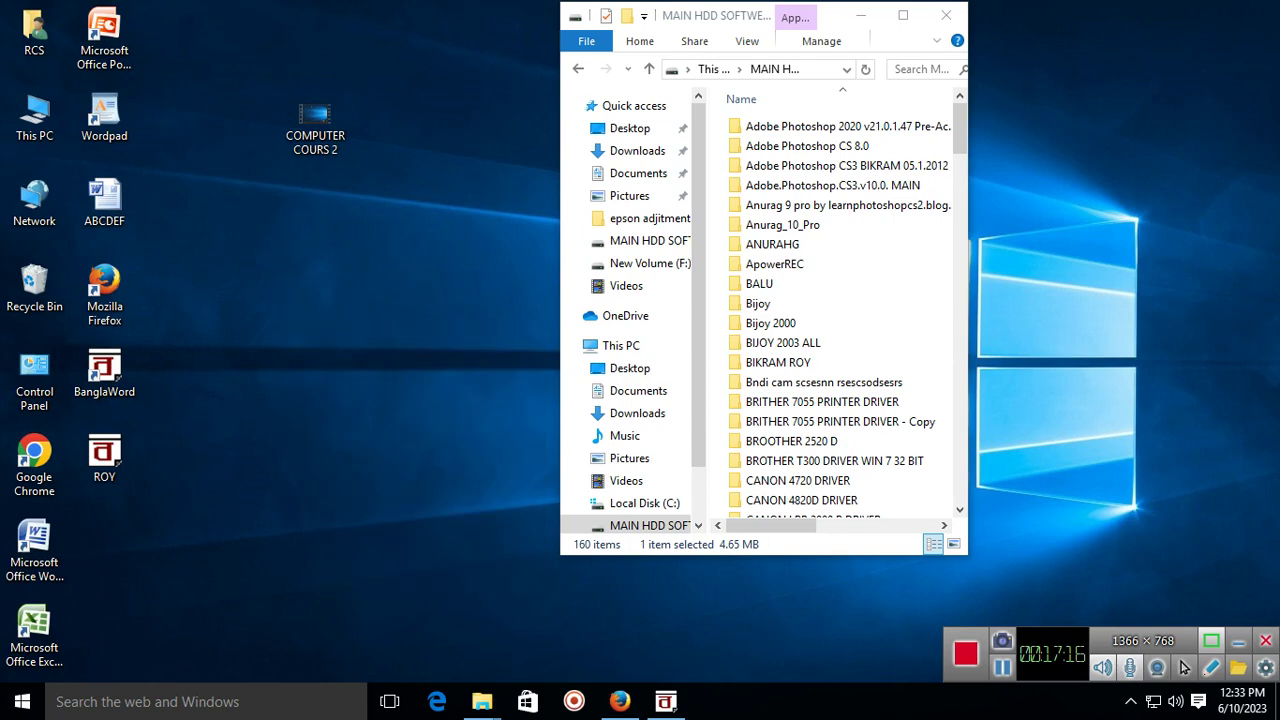